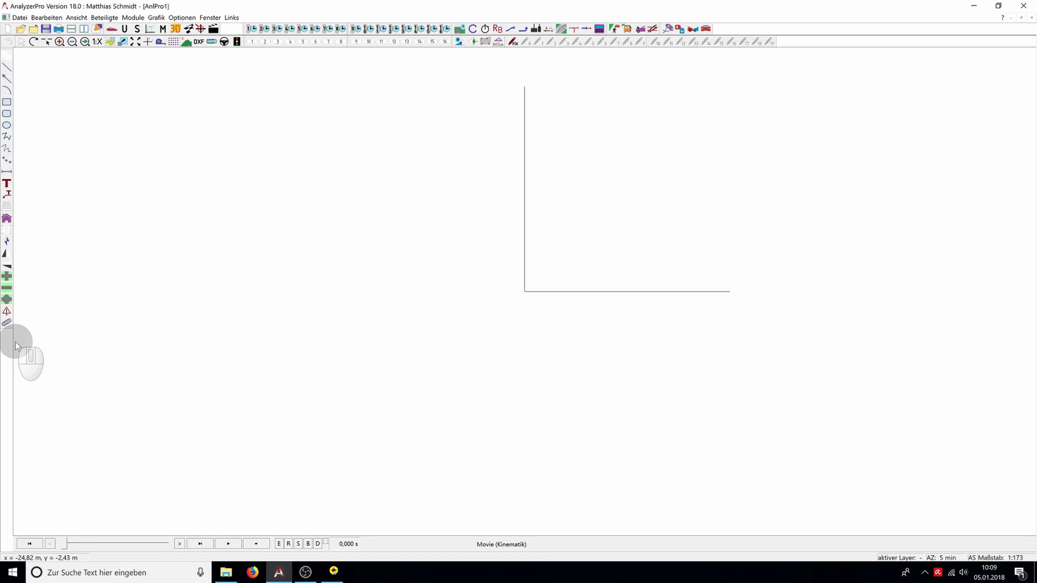
Step: Draw a downward-sloping straight line about 11.3 m long in the empty area beside the axes and colour it green
click(8, 71)
drag(152, 166, 366, 254)
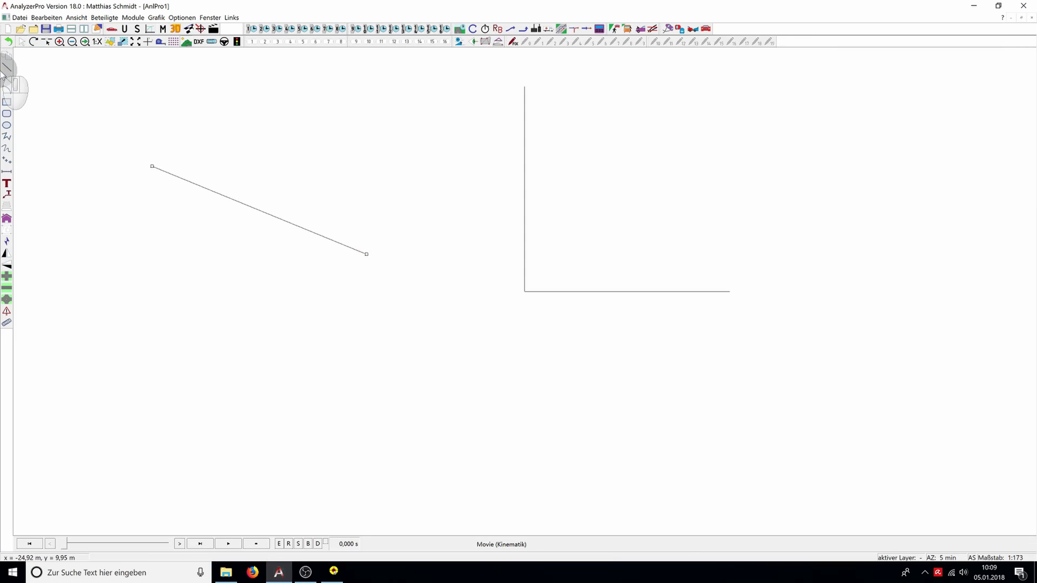
right_click(221, 197)
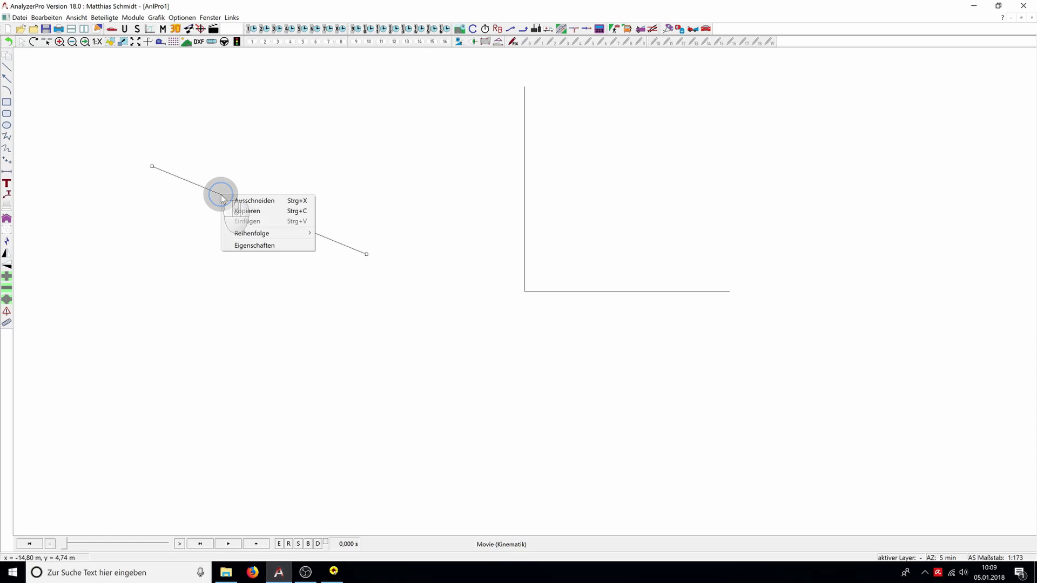
click(288, 245)
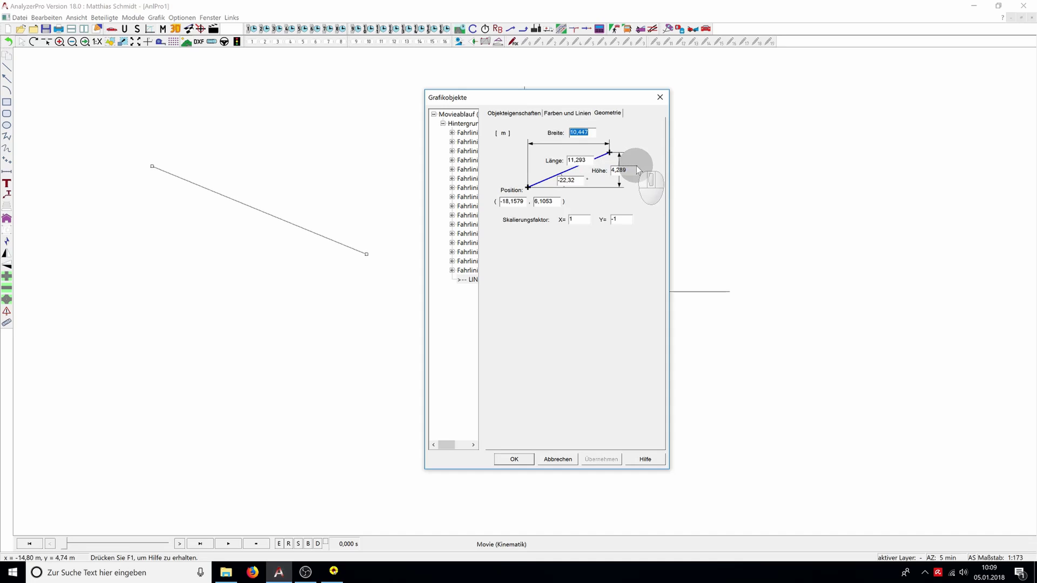
click(568, 114)
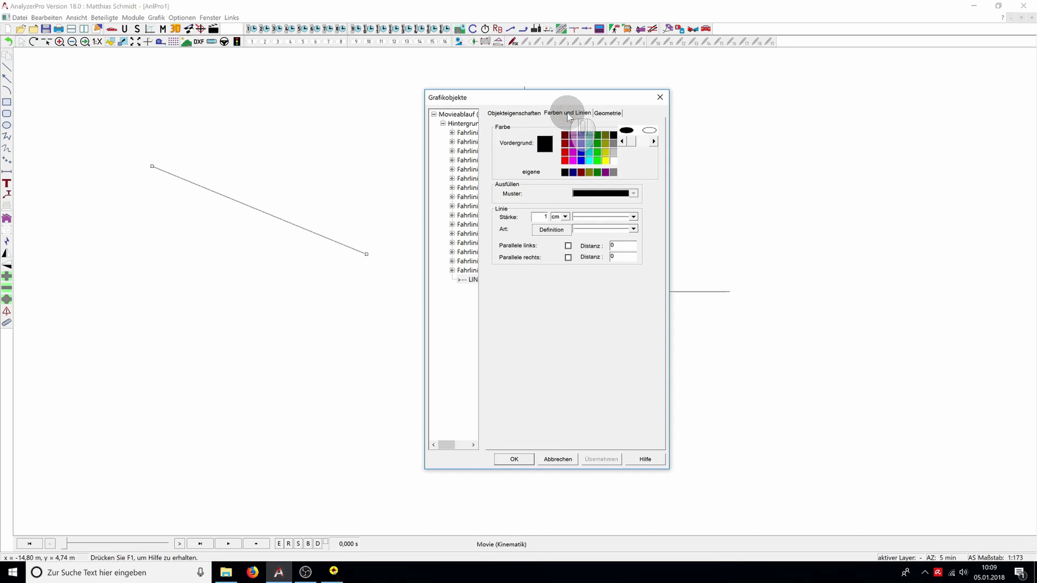
click(598, 145)
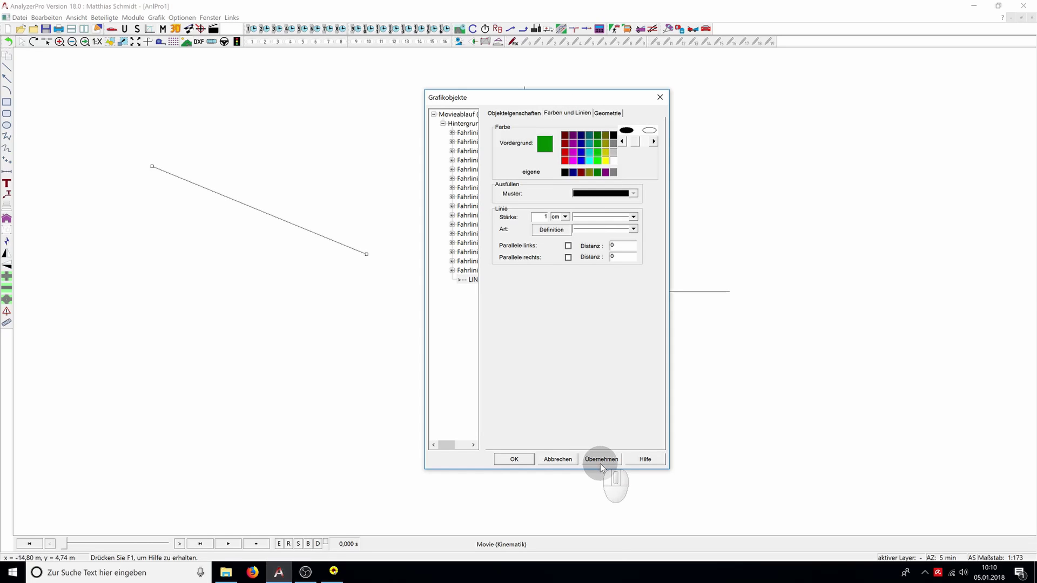
click(601, 460)
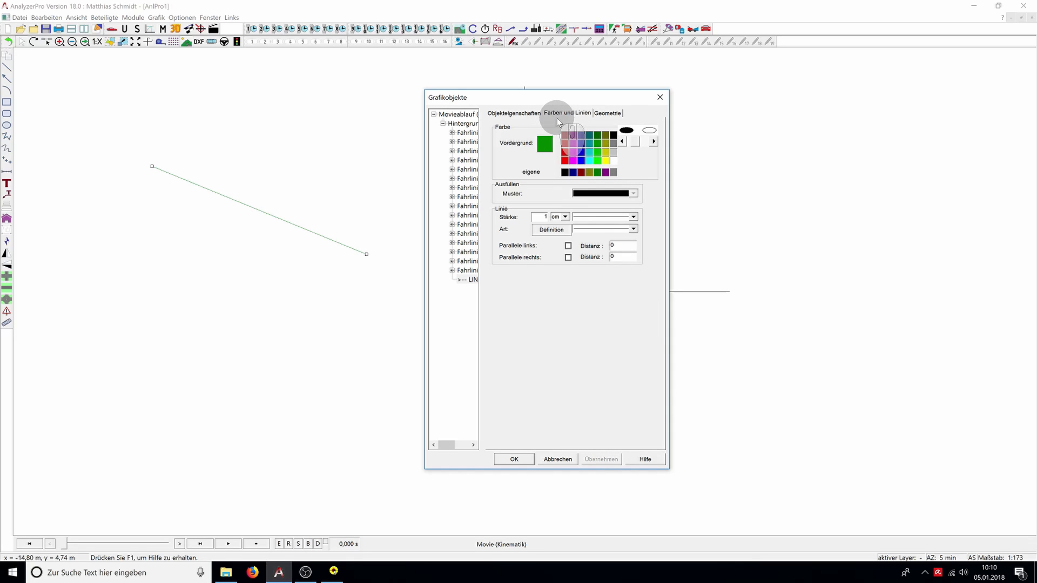
click(660, 98)
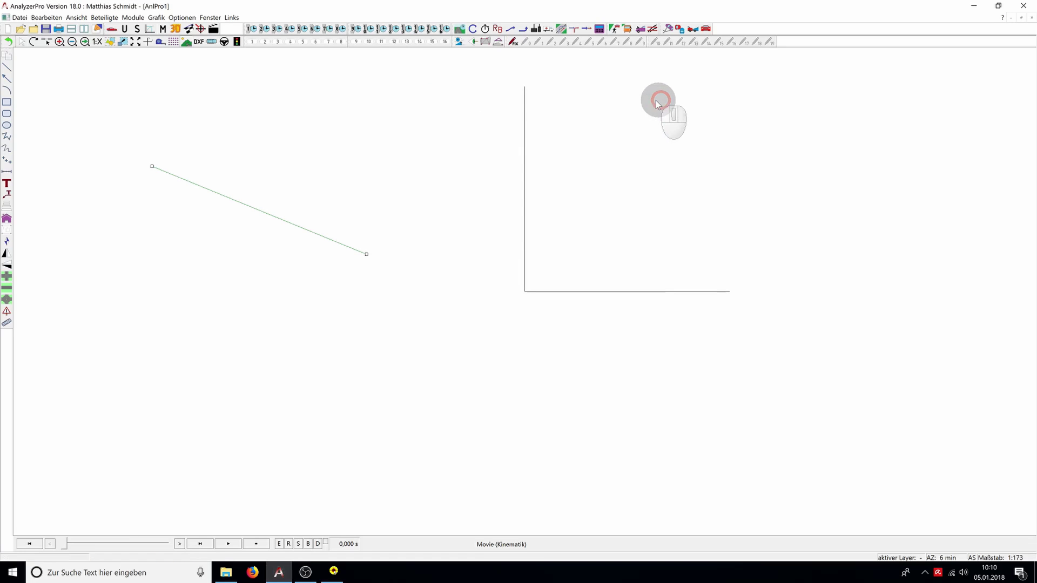
Step: Draw a dimensioned arrow line about 11.6 m long above the green line and set its label font size to 8
click(7, 78)
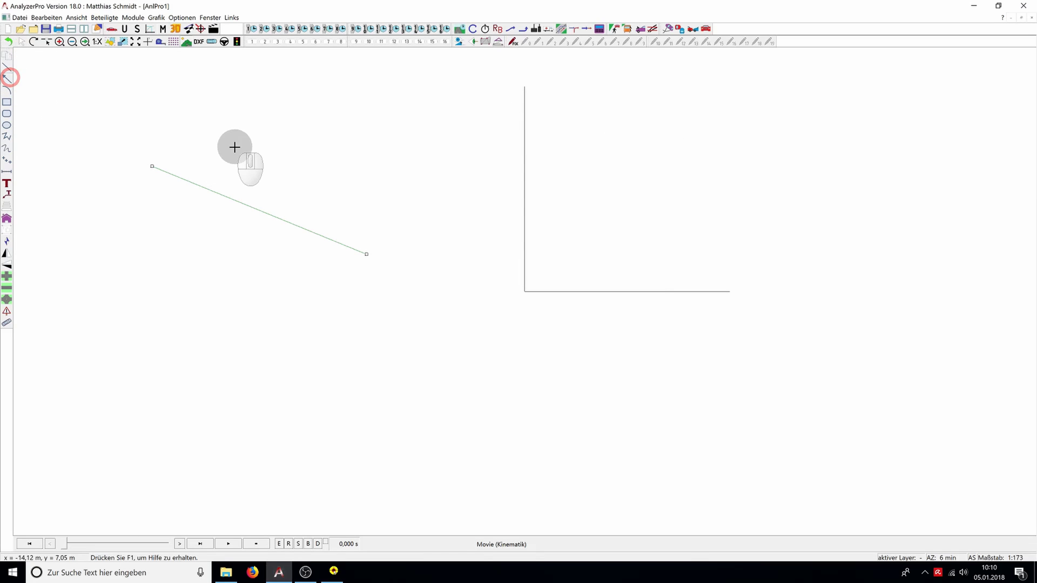
drag(232, 136, 444, 243)
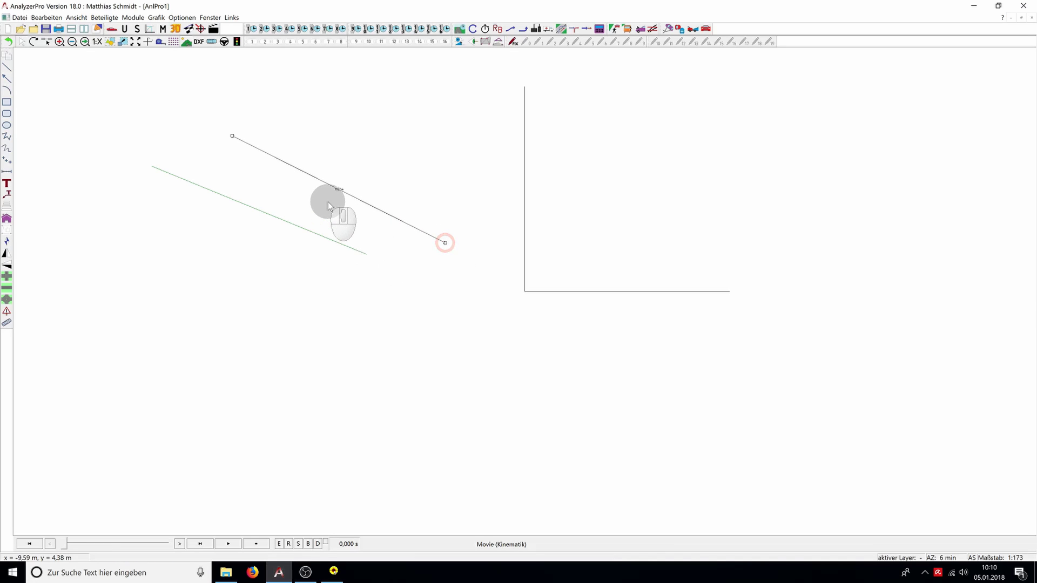
right_click(368, 204)
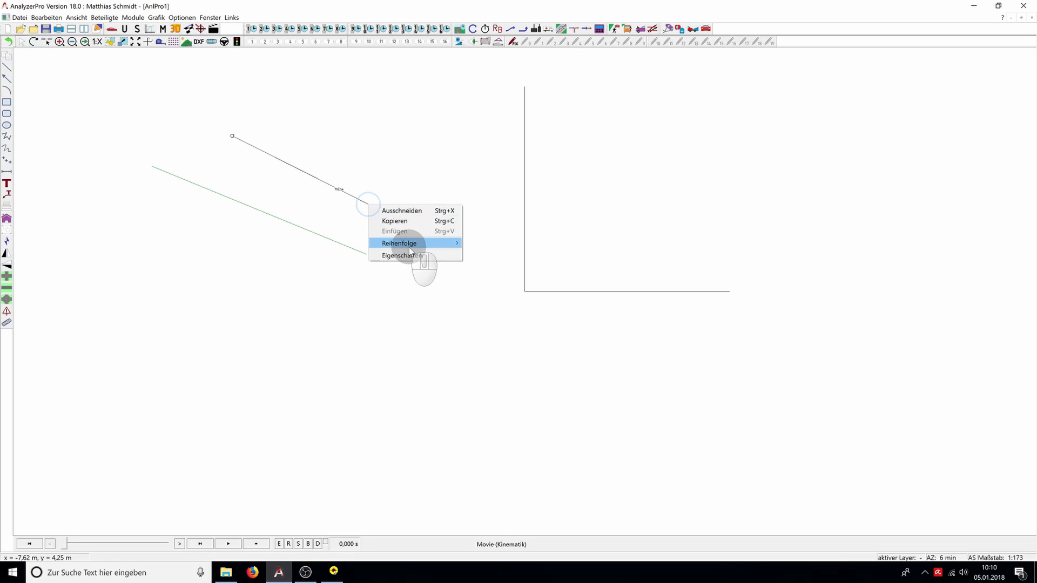
click(414, 255)
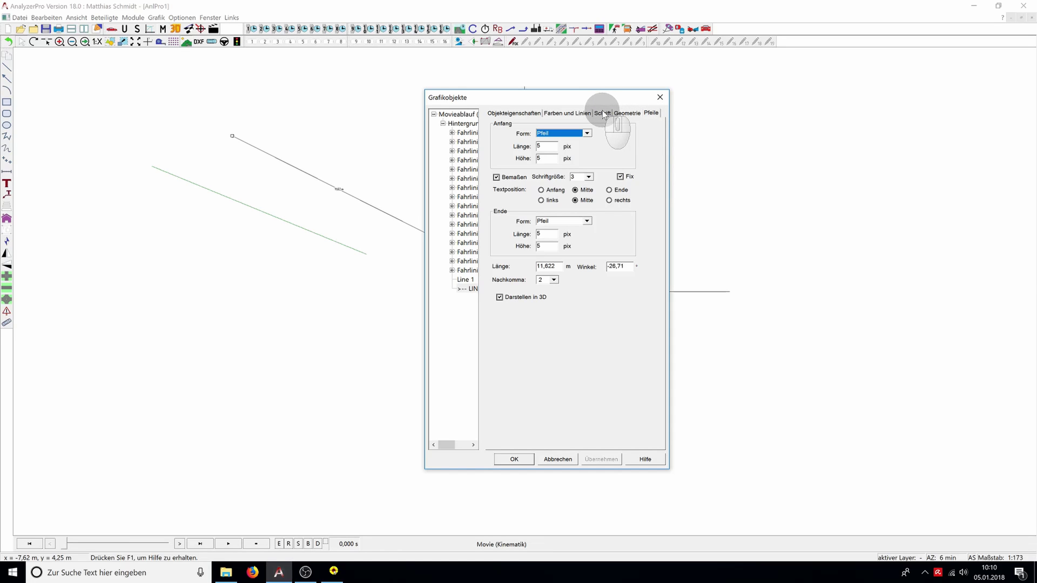
click(588, 177)
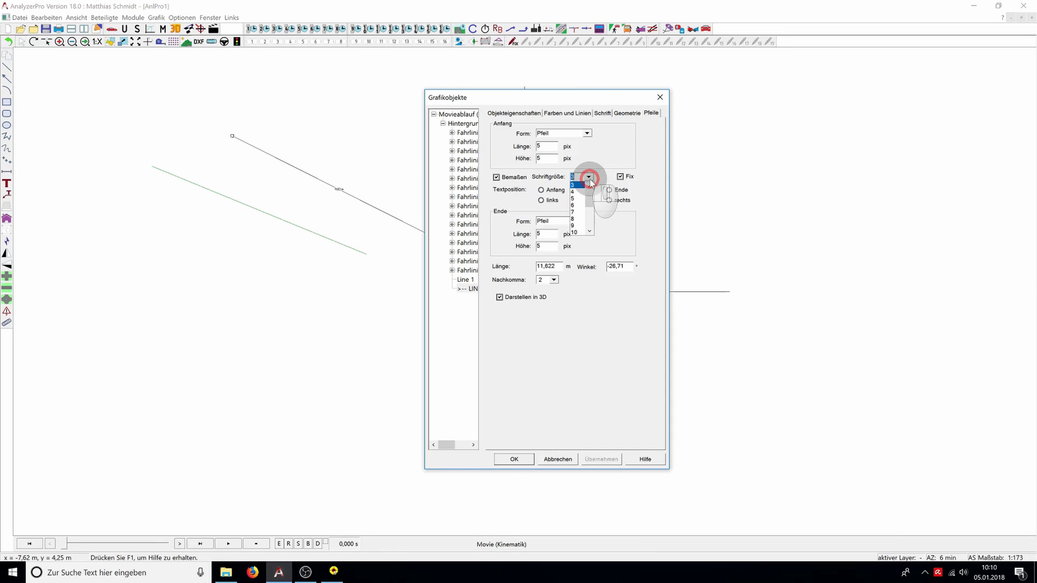
click(578, 218)
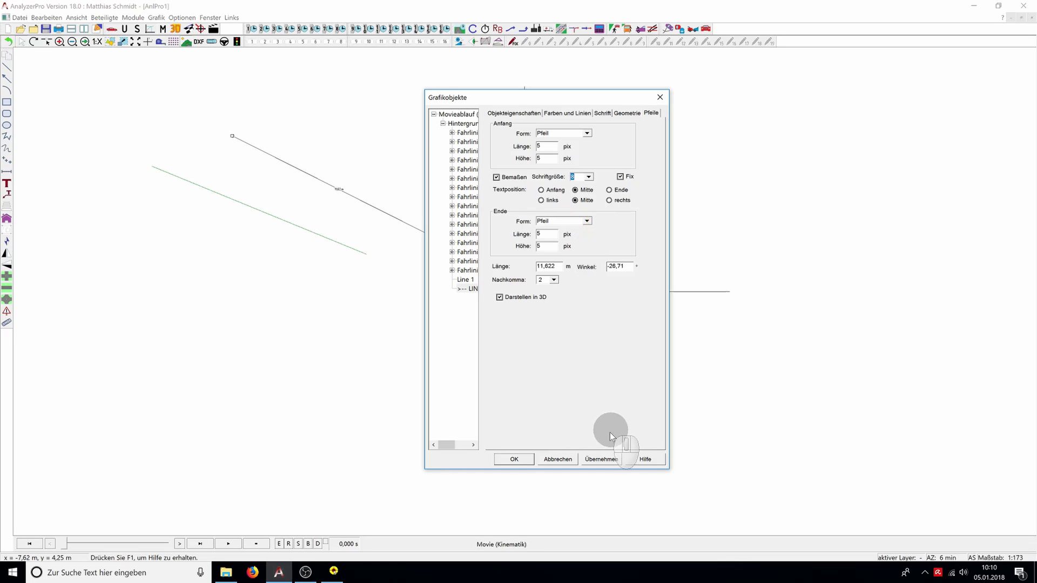
click(603, 460)
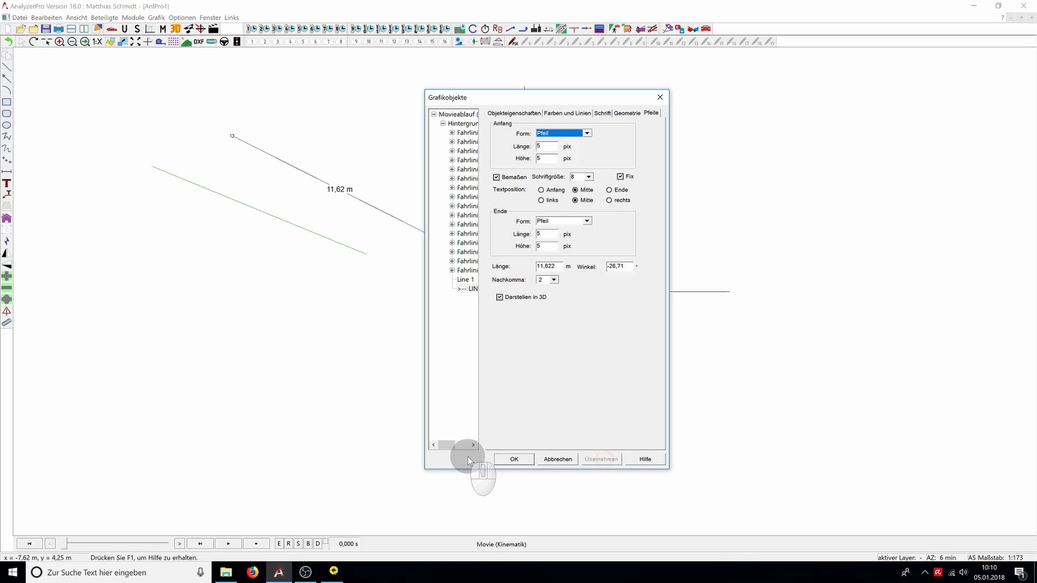
click(518, 462)
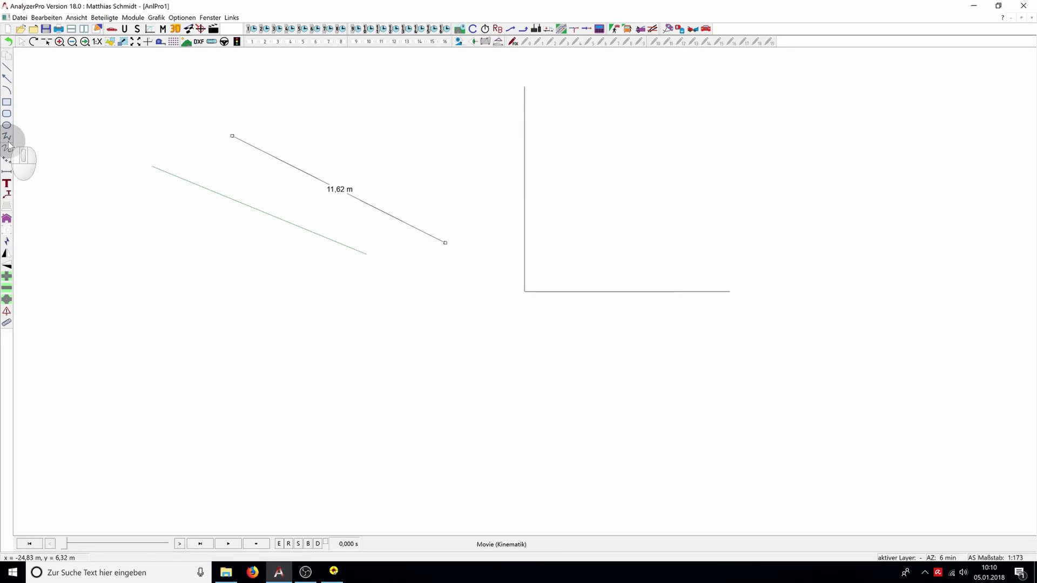
Step: Draw a quarter-circle arc above the dimension line's lower end and a square about 5.6 m wide below the green line
click(7, 90)
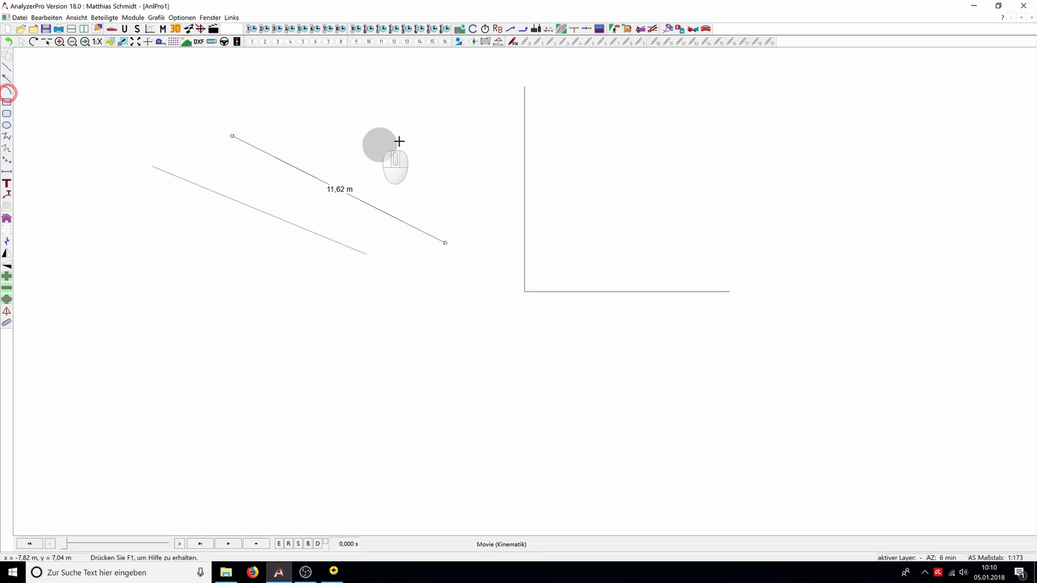
drag(373, 115, 462, 178)
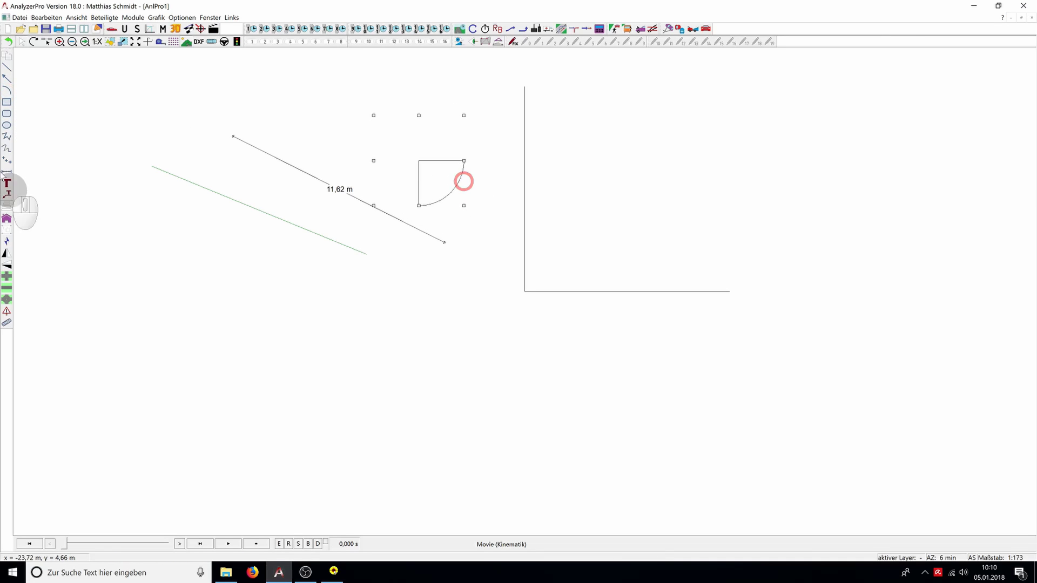
click(7, 101)
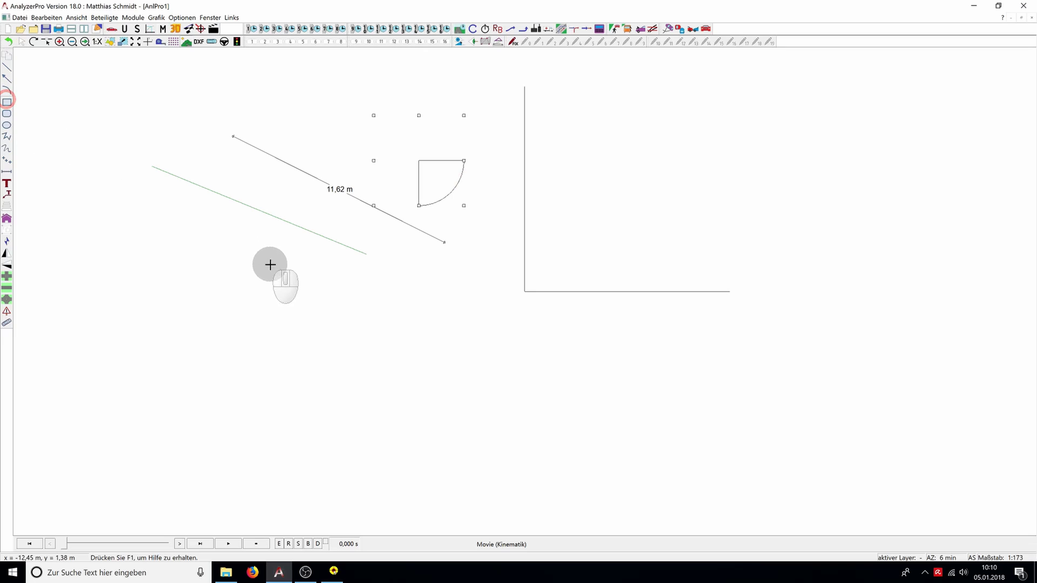
drag(254, 266, 369, 359)
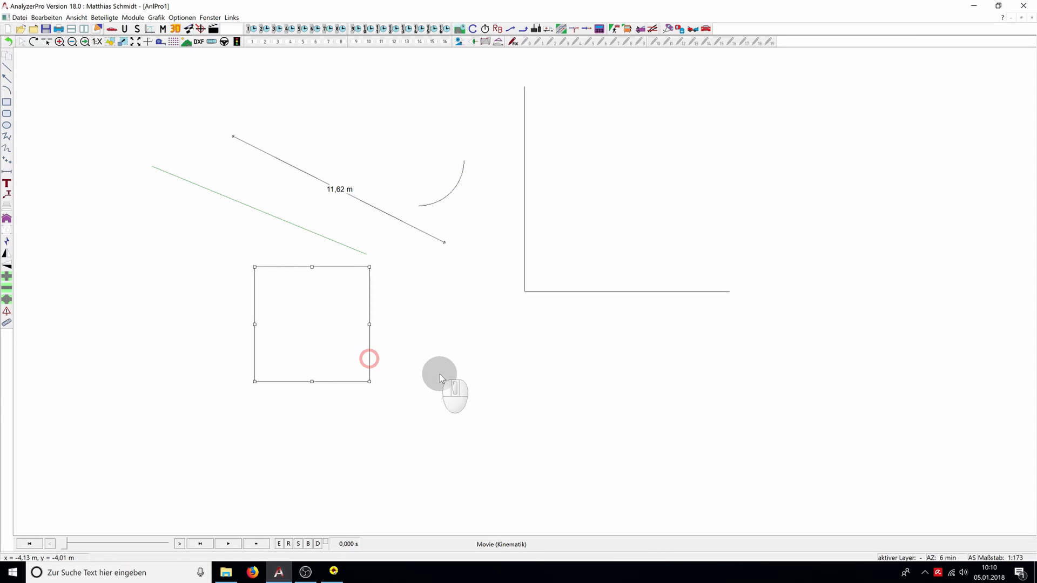
Step: Set the square's background colour to red in its properties and apply it
right_click(353, 330)
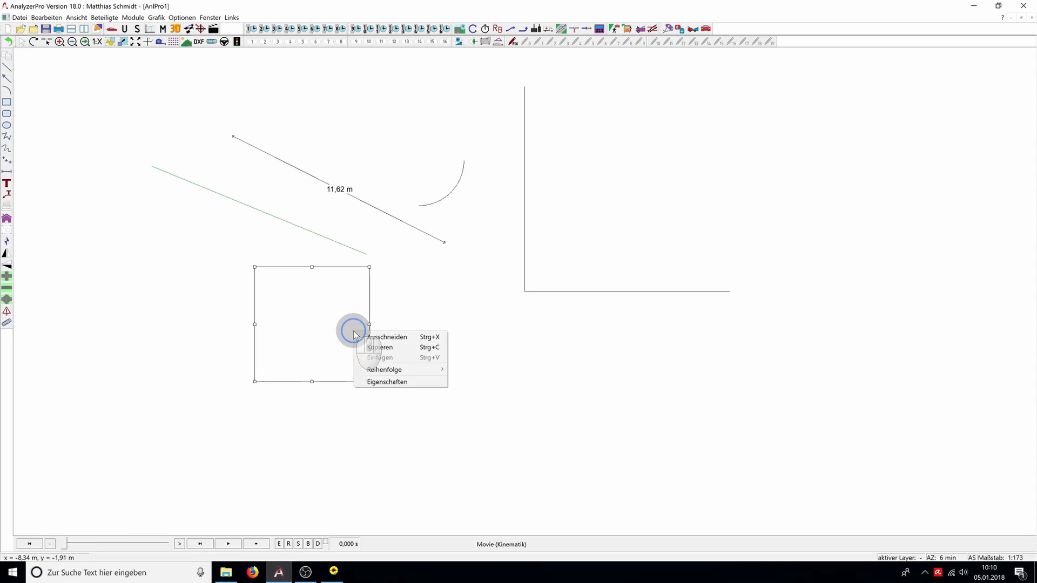
click(401, 384)
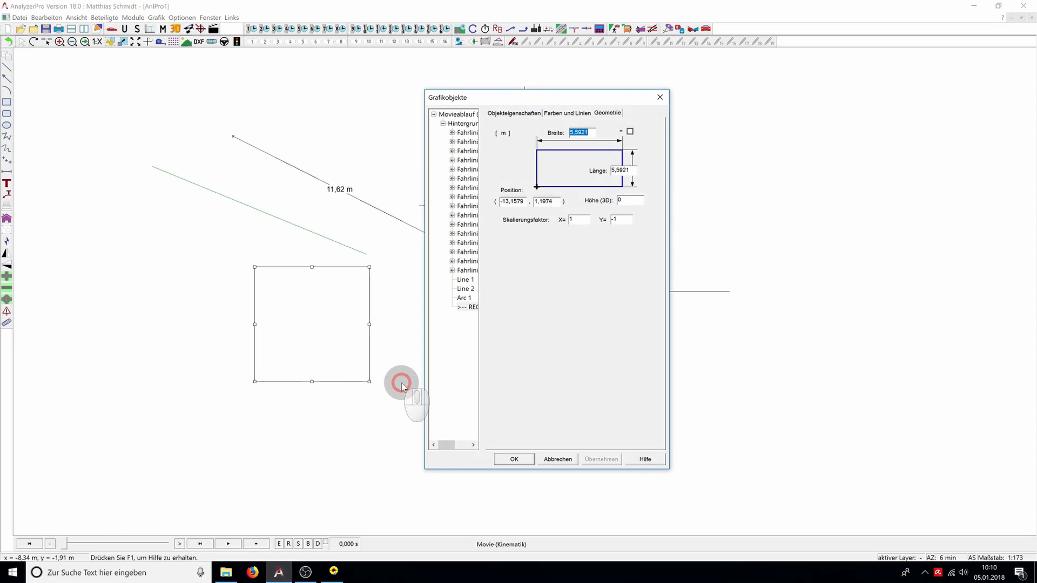
click(568, 114)
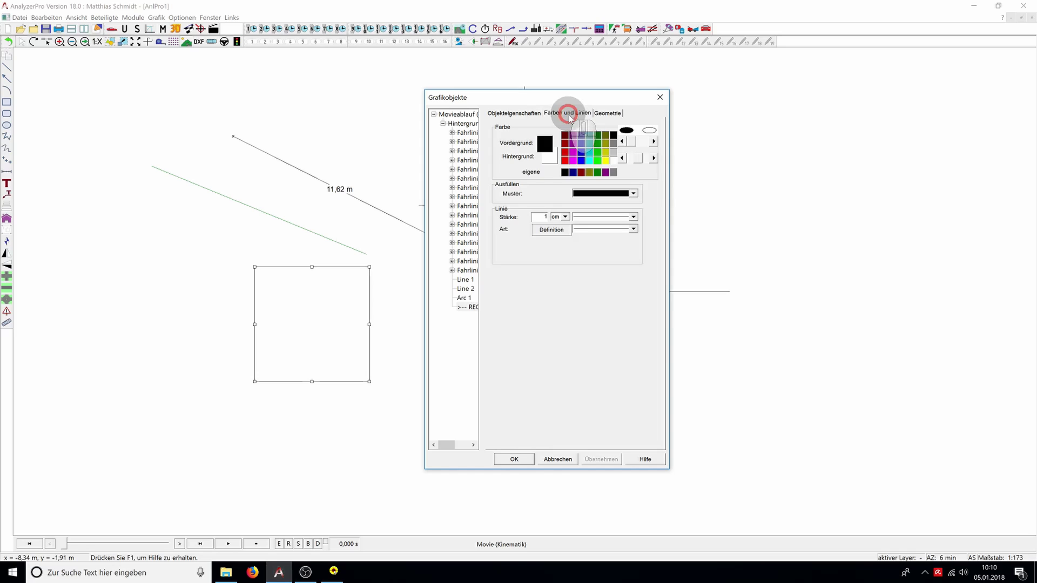
click(566, 155)
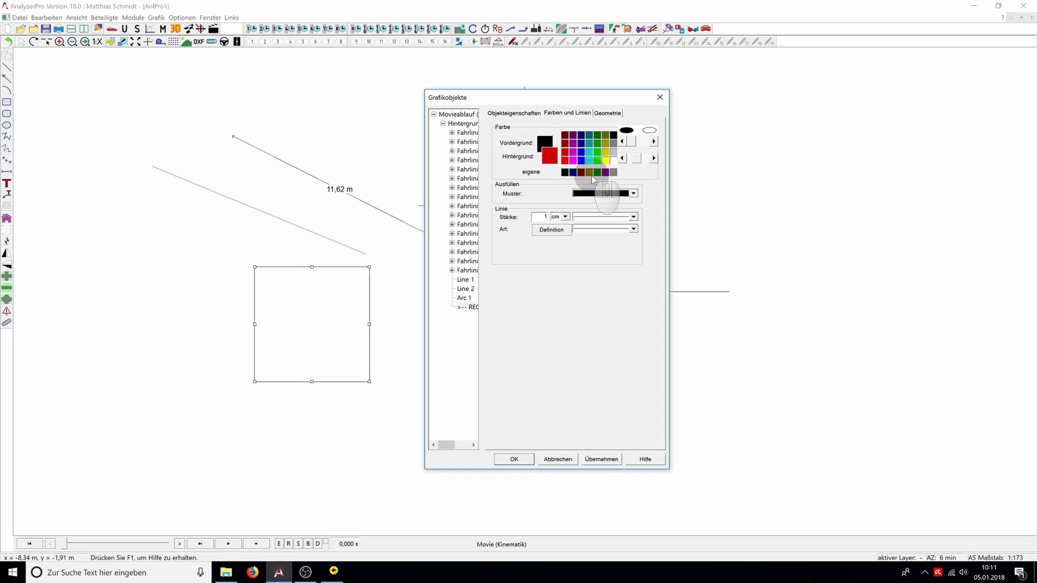
click(609, 459)
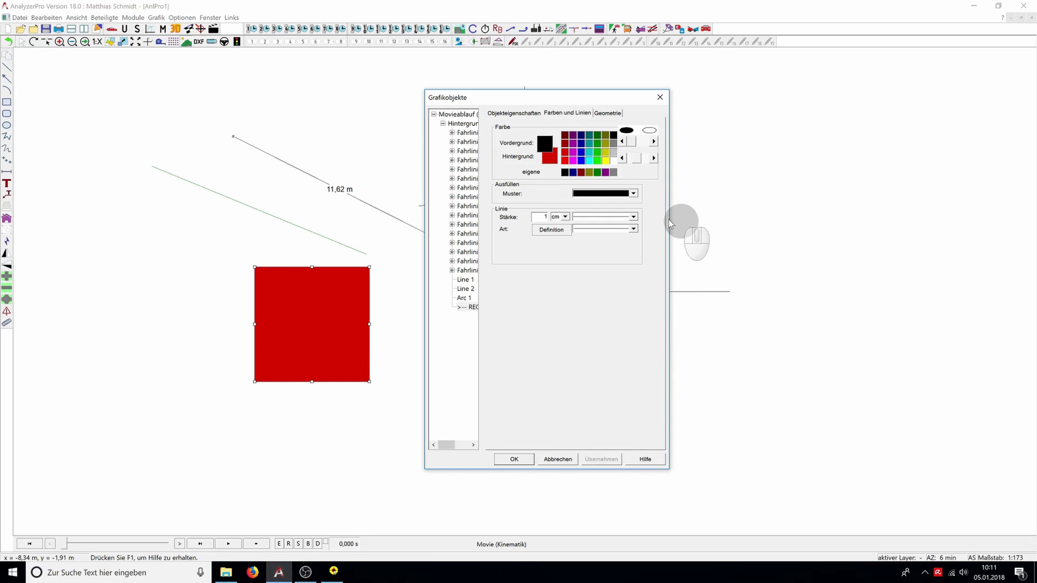
Step: Apply the diagonal crosshatch fill pattern to the red square and accept its properties
click(634, 193)
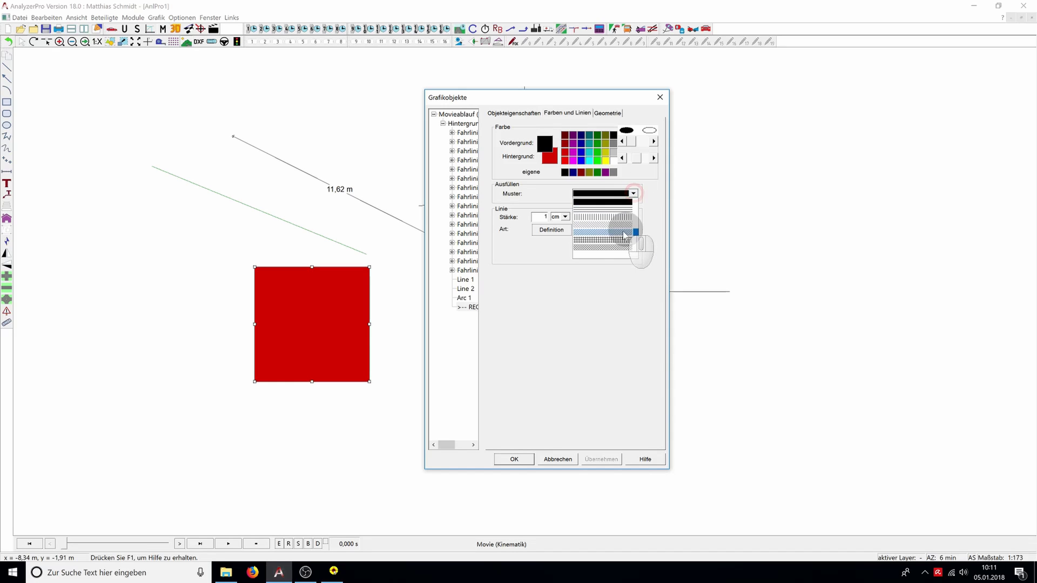
click(618, 247)
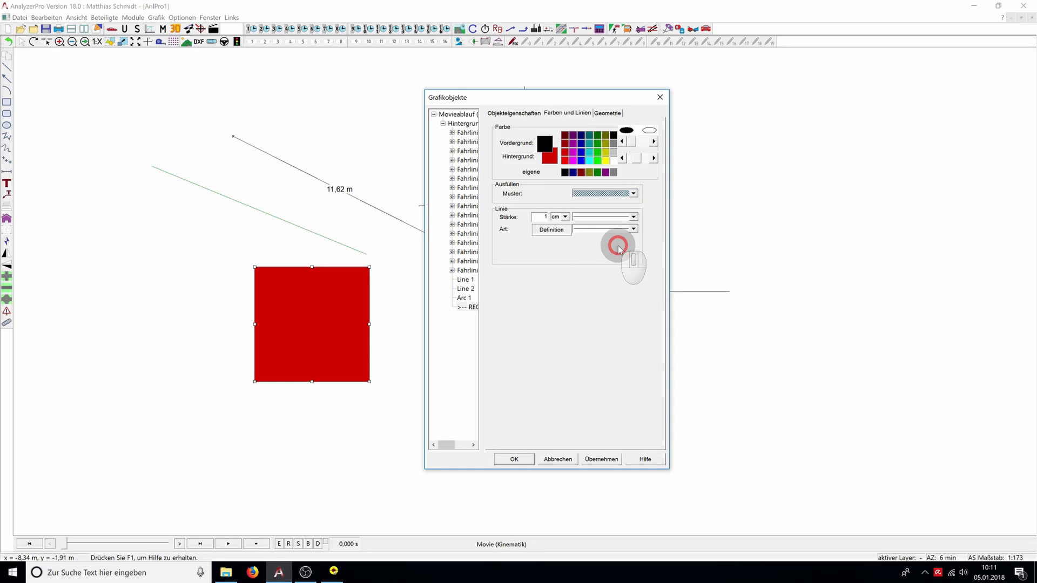
click(603, 458)
click(508, 458)
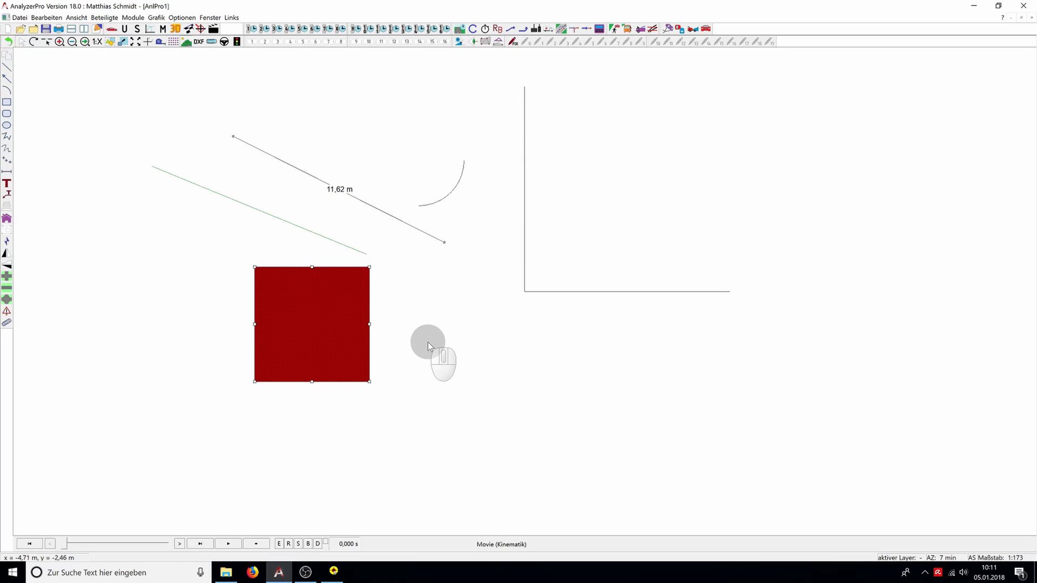
Step: Draw a rounded square beside the red square and a smaller circle below the horizontal axis
click(7, 114)
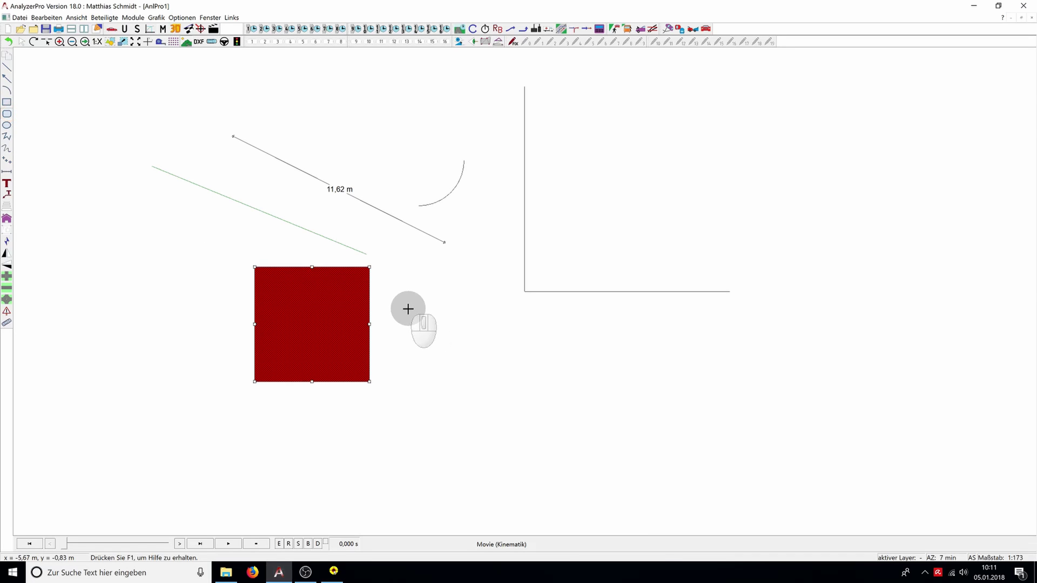
drag(408, 308, 556, 383)
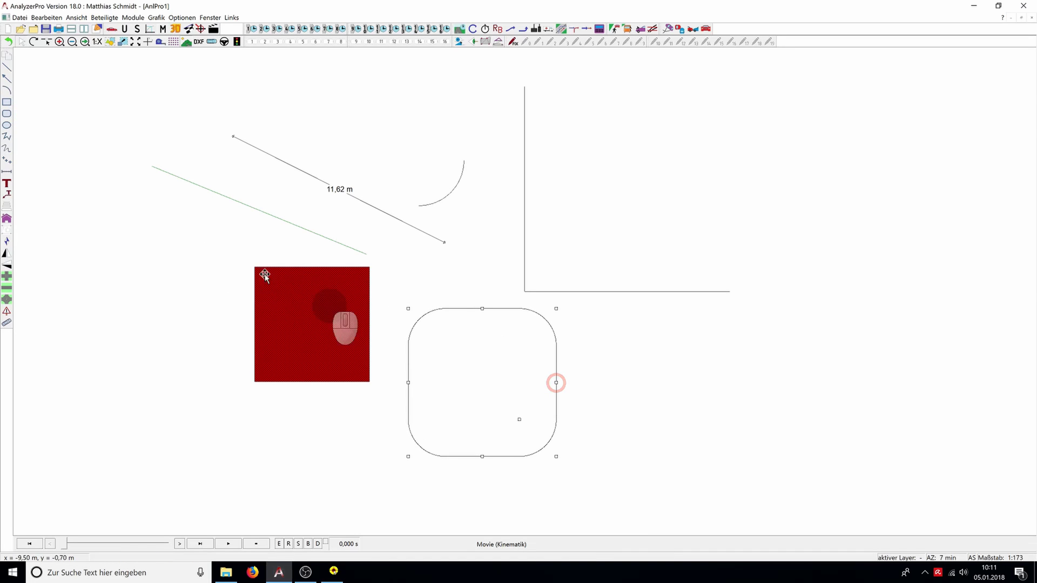
click(7, 126)
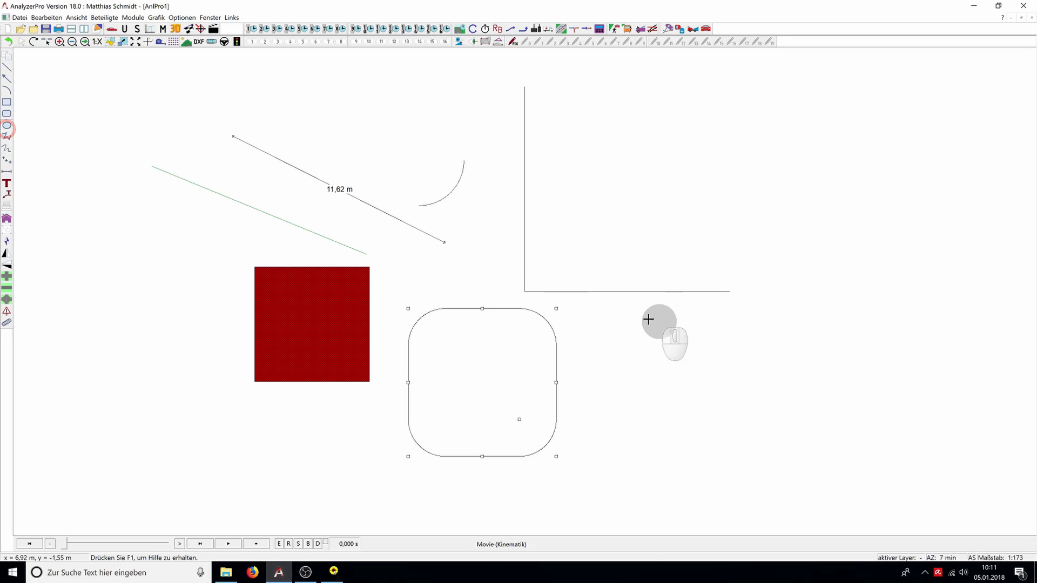
drag(639, 319, 720, 365)
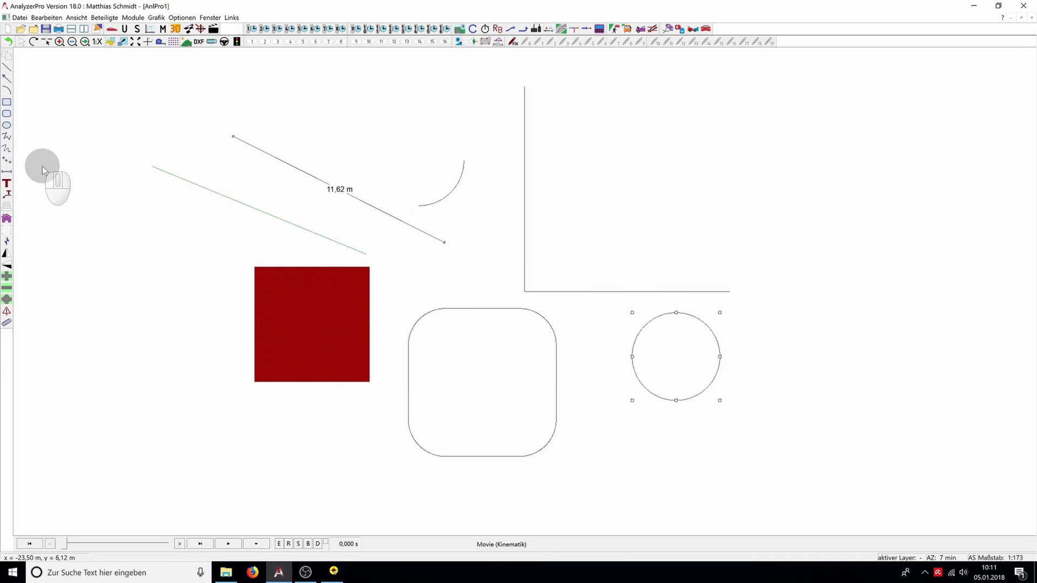
Step: Draw an open spline through seven points above the horizontal axis, curling back around its far end
click(9, 150)
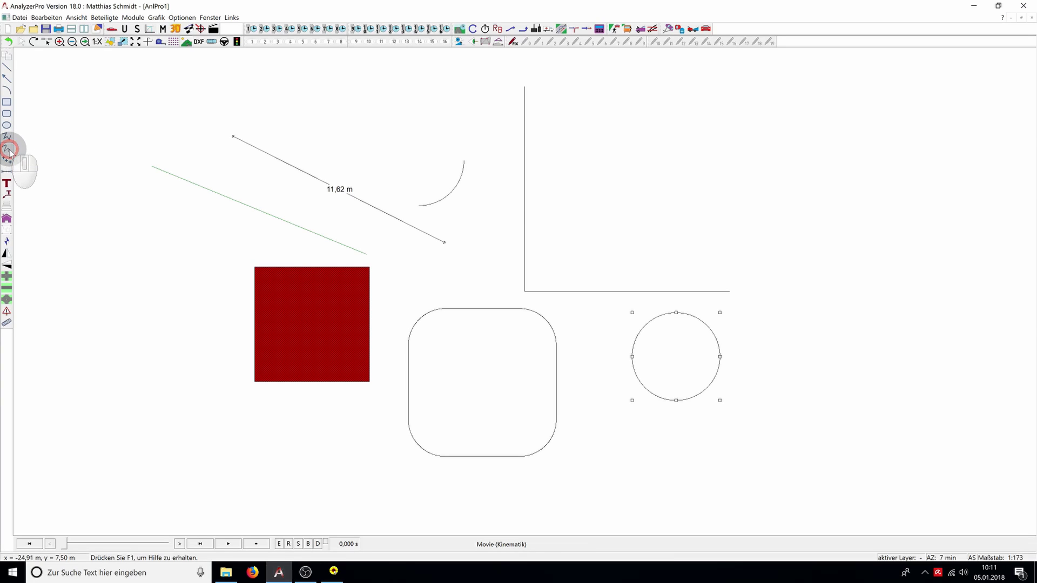
click(615, 215)
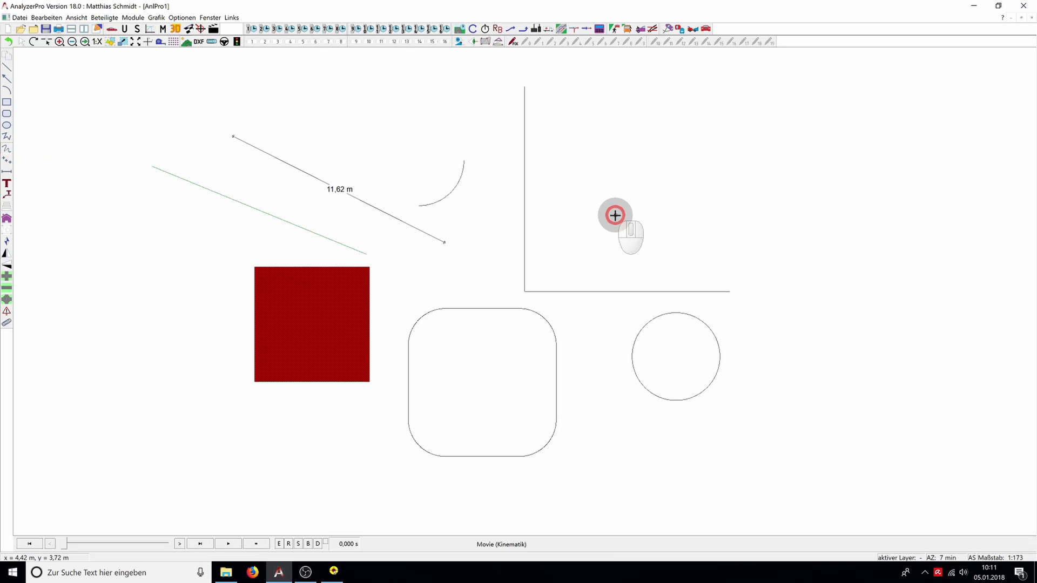
click(683, 198)
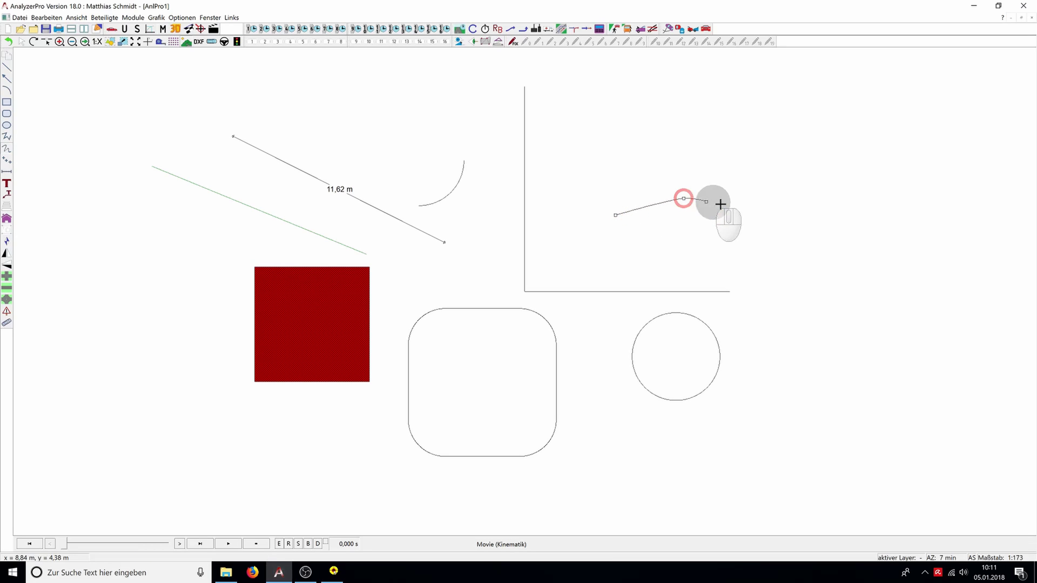
click(758, 214)
click(793, 198)
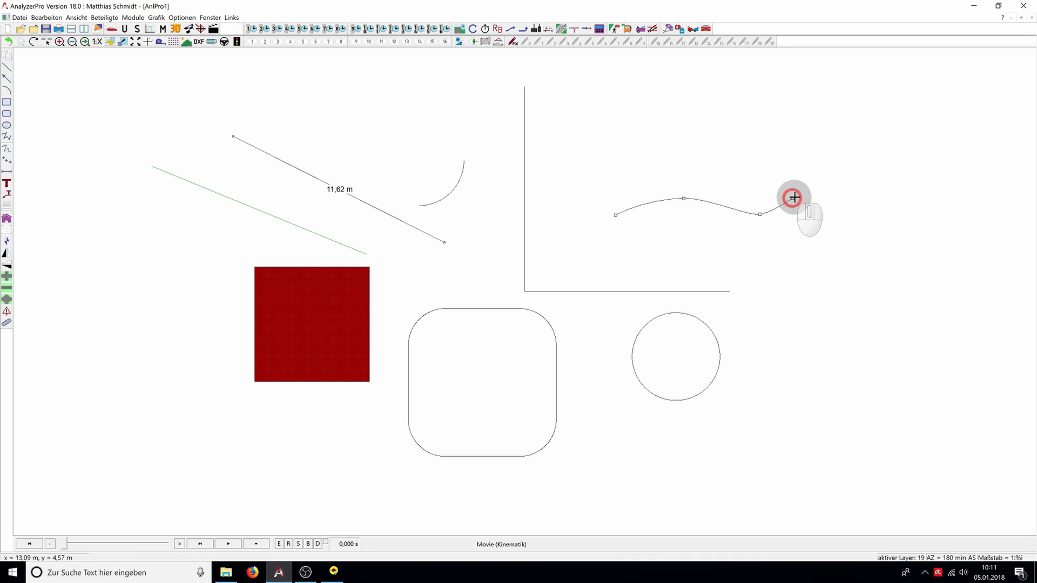
click(859, 216)
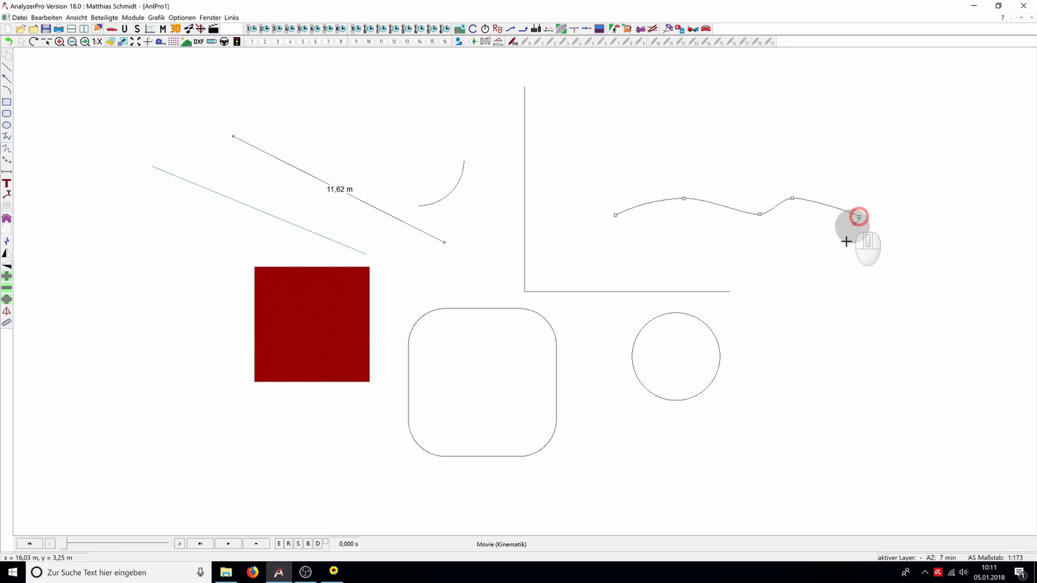
click(836, 279)
click(776, 268)
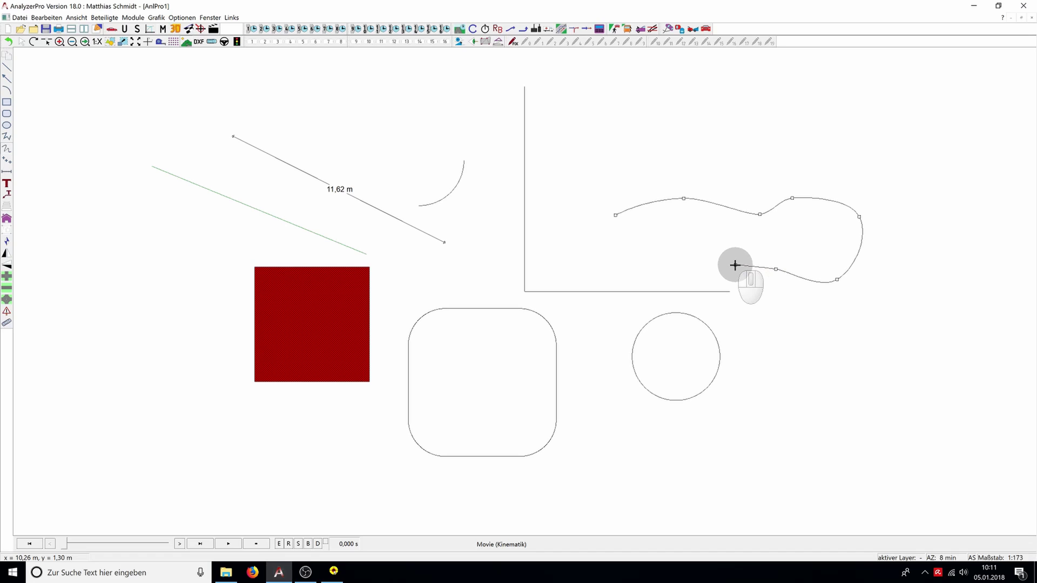
right_click(734, 265)
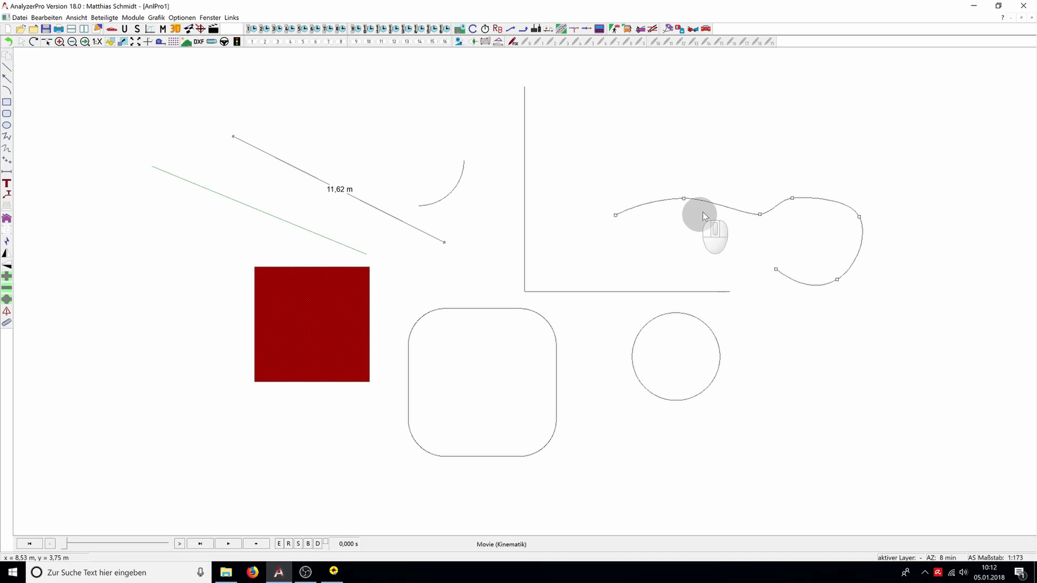
mouse_move(710, 206)
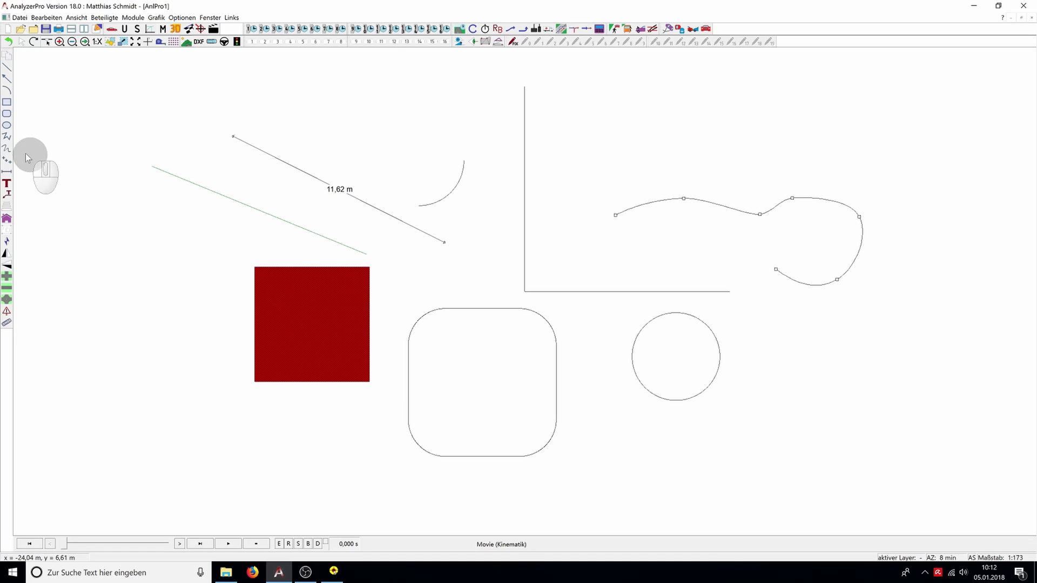
Step: Draw an open five-point polyline running below and around the outer end of the spline
click(9, 139)
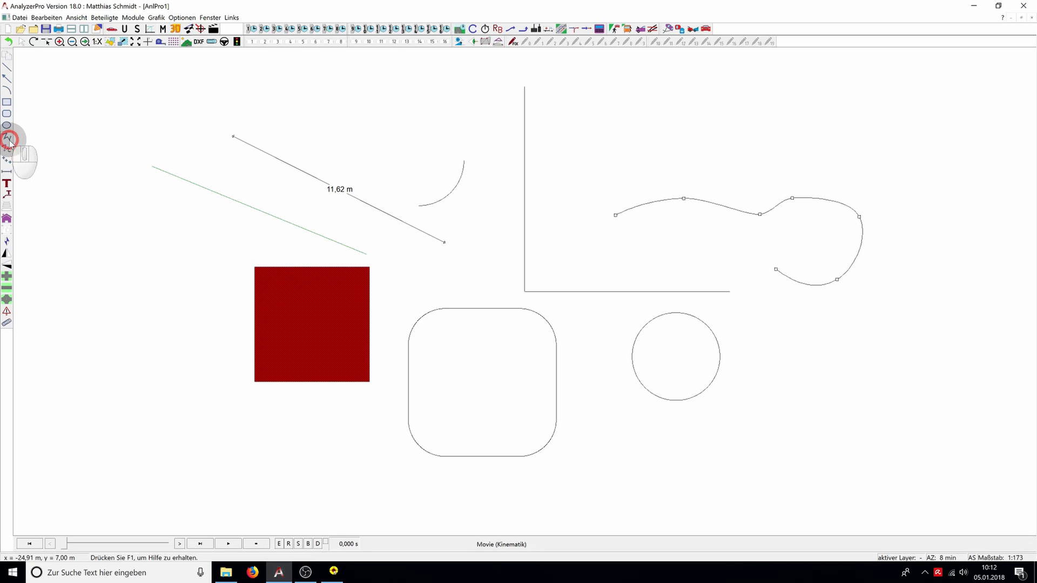
click(772, 316)
click(822, 330)
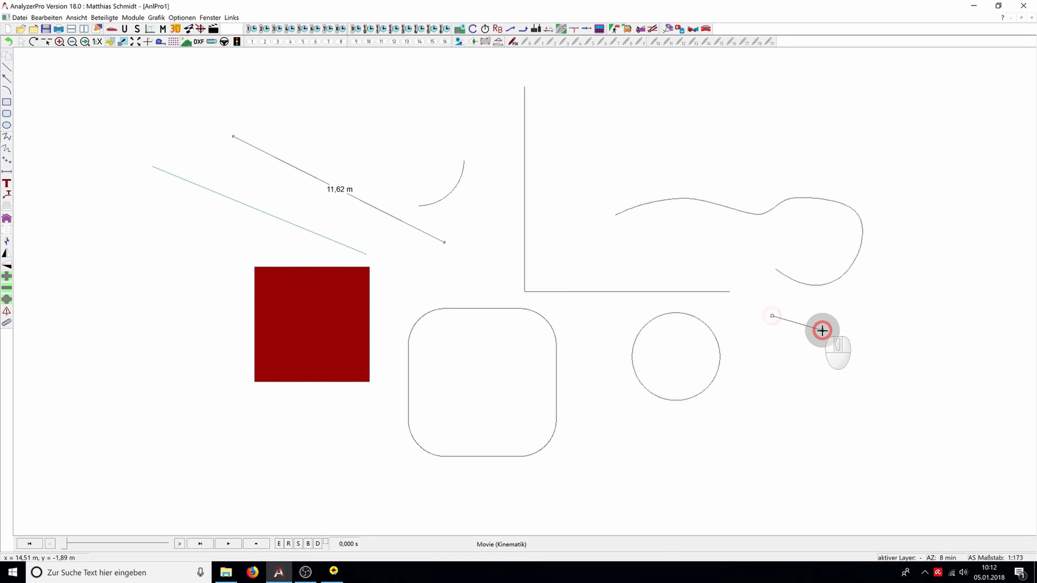
click(867, 305)
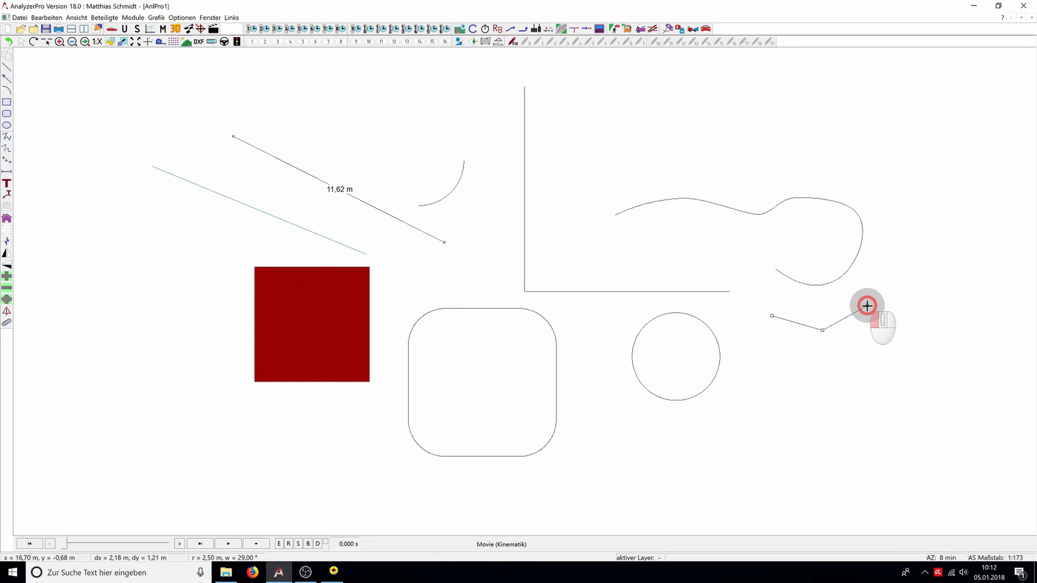
click(899, 274)
click(897, 233)
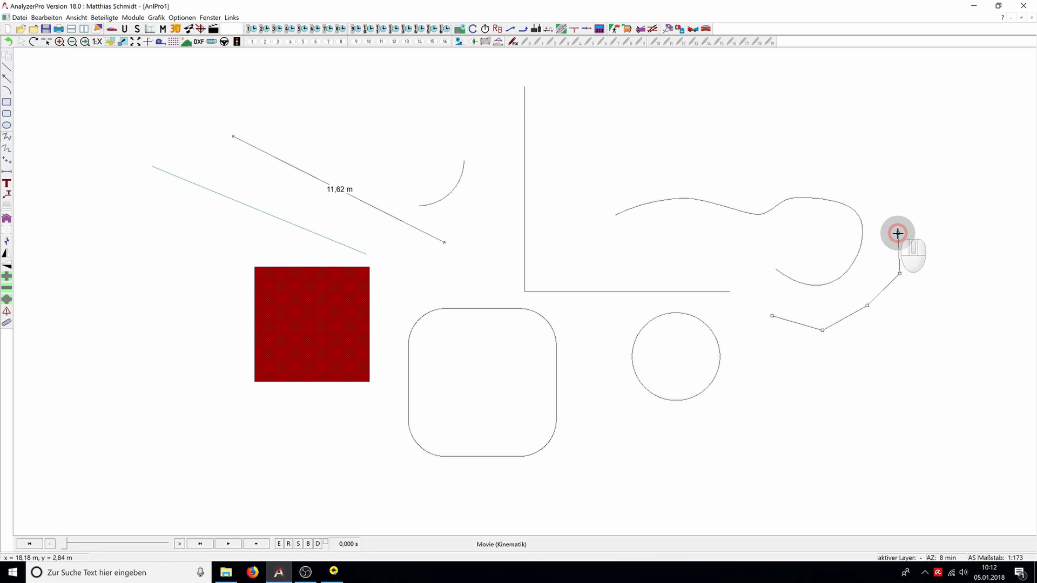
right_click(897, 233)
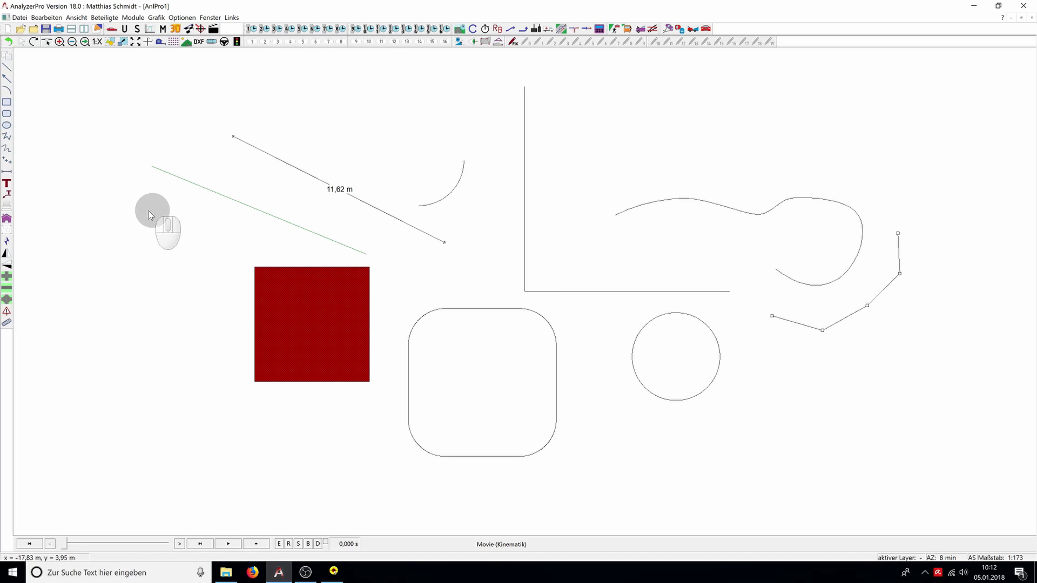
Step: Draw a curved ruler line with distance ticks through six points above the spline
click(8, 174)
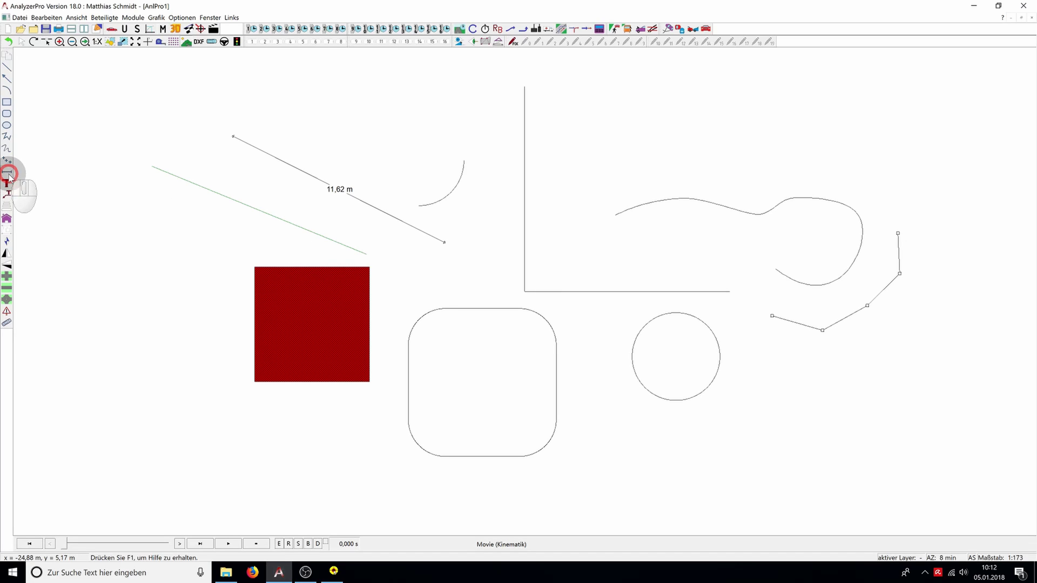
click(579, 182)
click(613, 144)
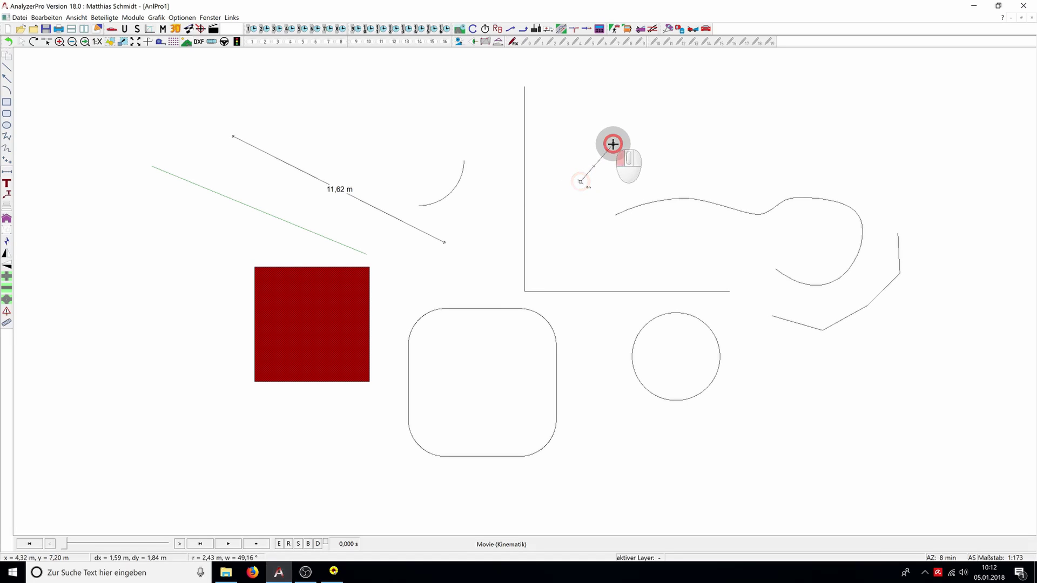
click(675, 145)
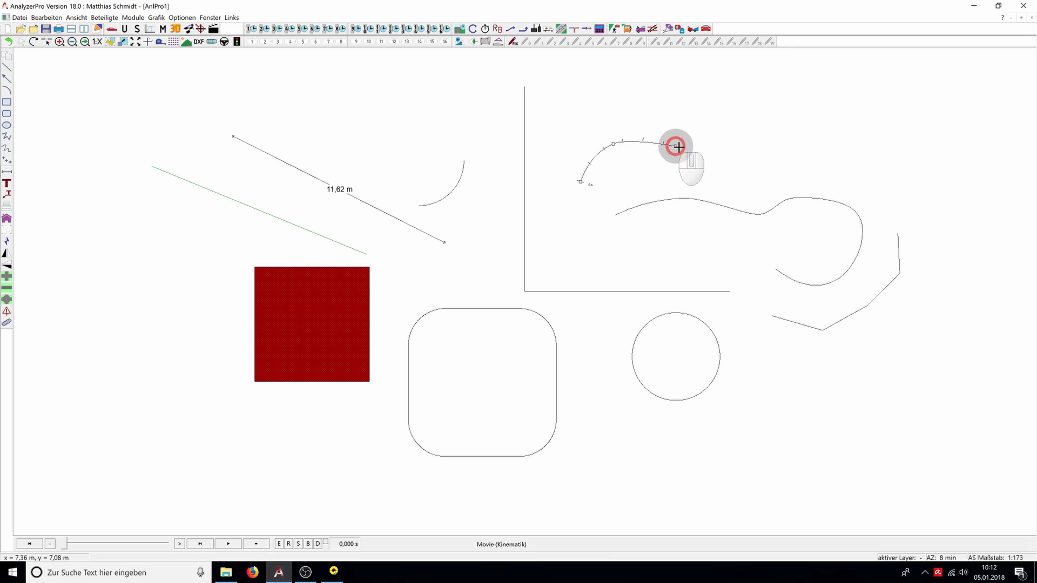
click(720, 136)
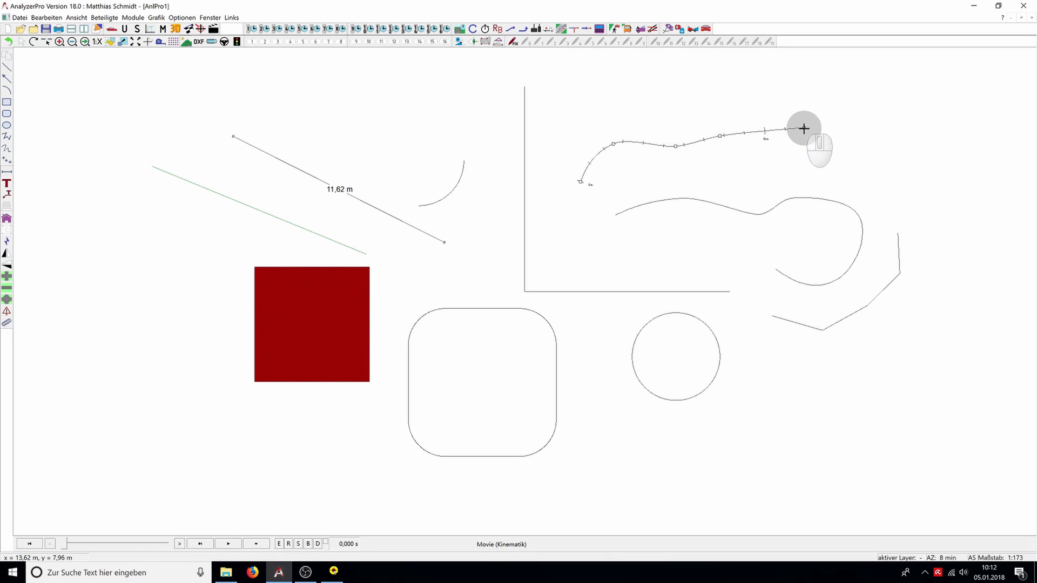
click(804, 132)
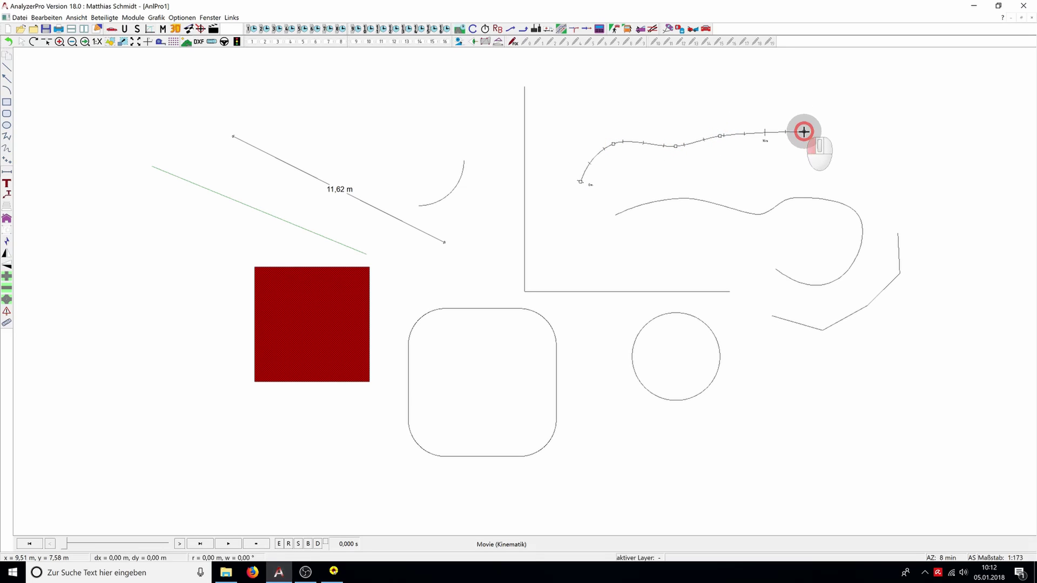
click(859, 185)
scroll(859, 186, up, 1)
click(873, 183)
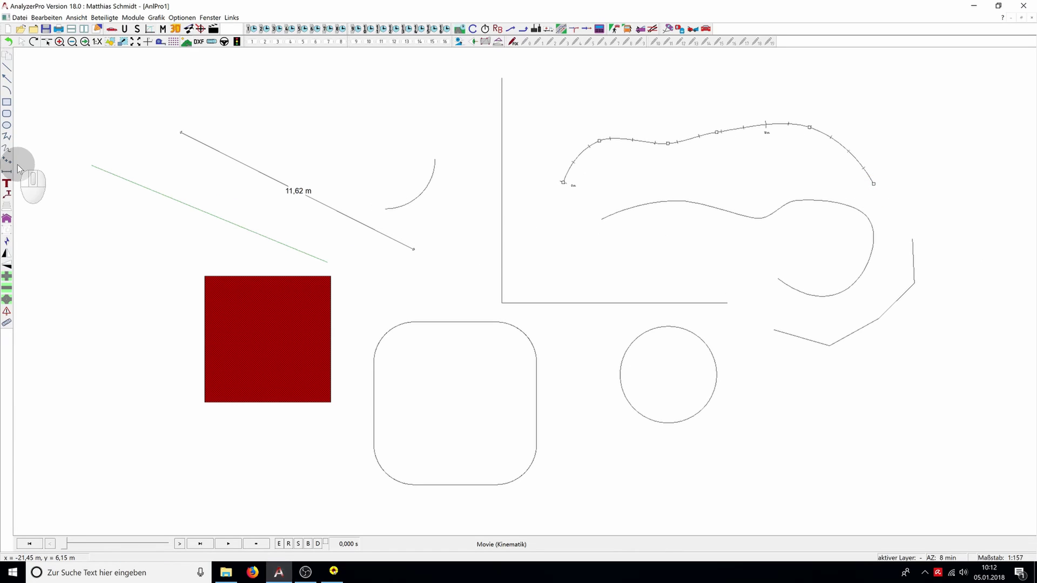
Step: Add a text box about 4.4 m by 2.6 m above the dimension line with the text "Tutorial 2"
click(8, 184)
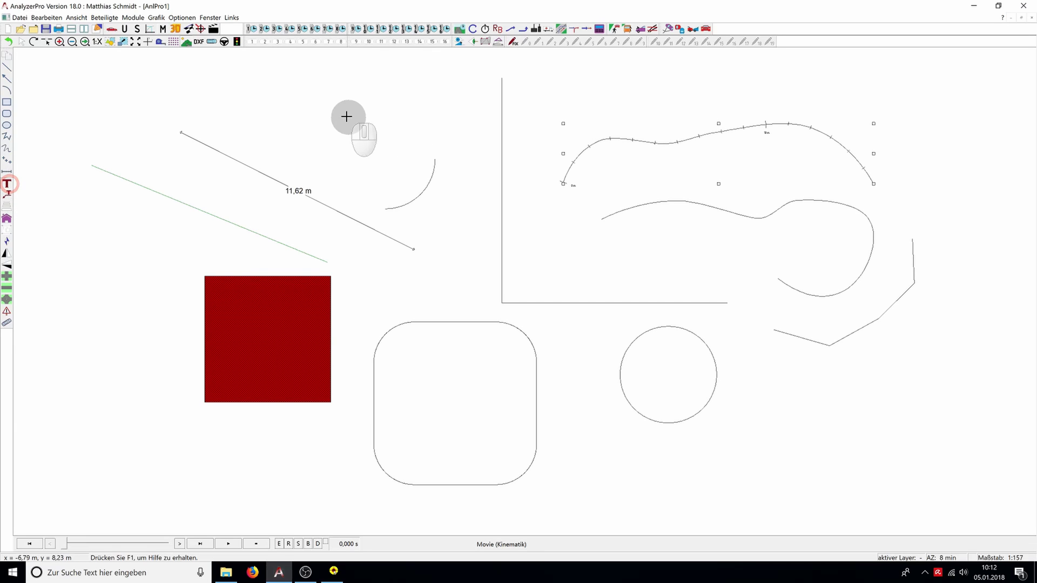
drag(300, 100, 398, 158)
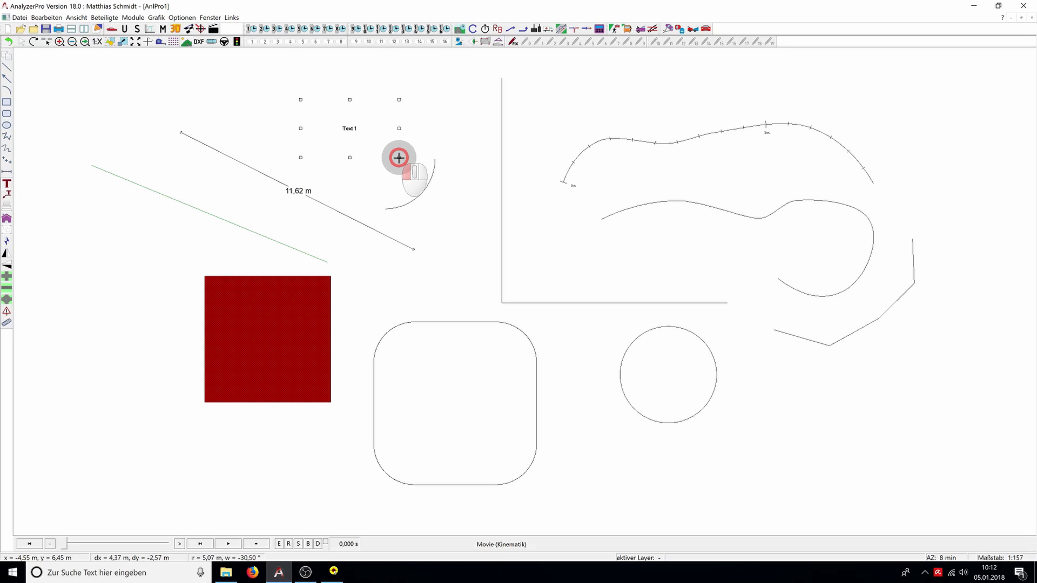
drag(398, 158, 399, 158)
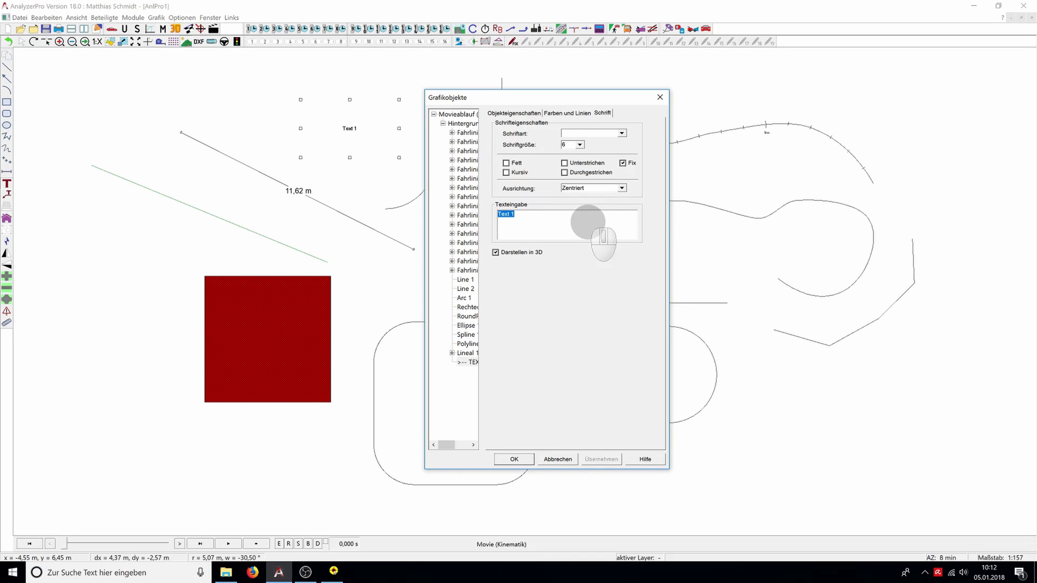
text(Tutorial)
click(579, 145)
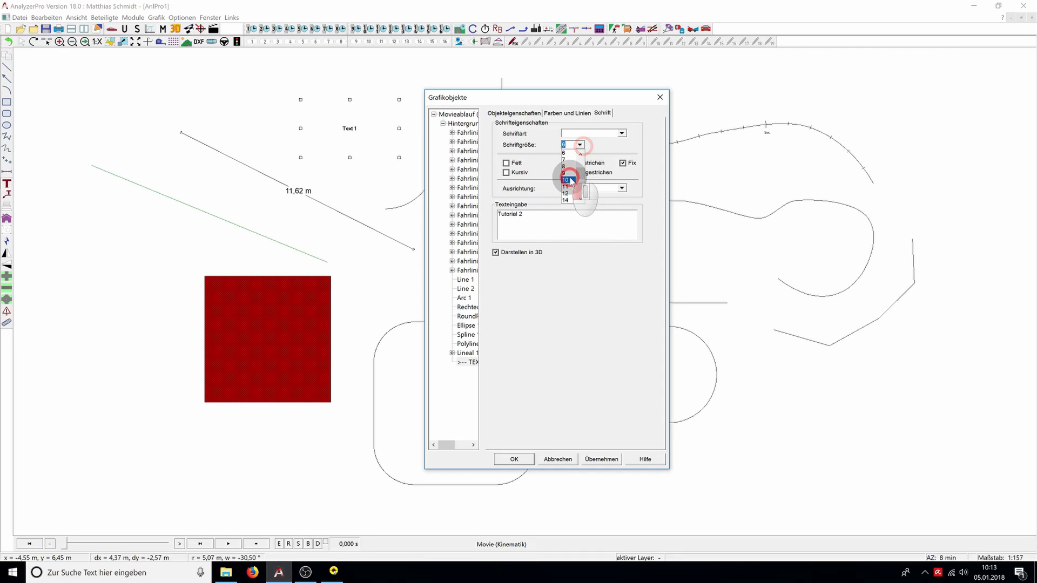
click(567, 180)
click(602, 132)
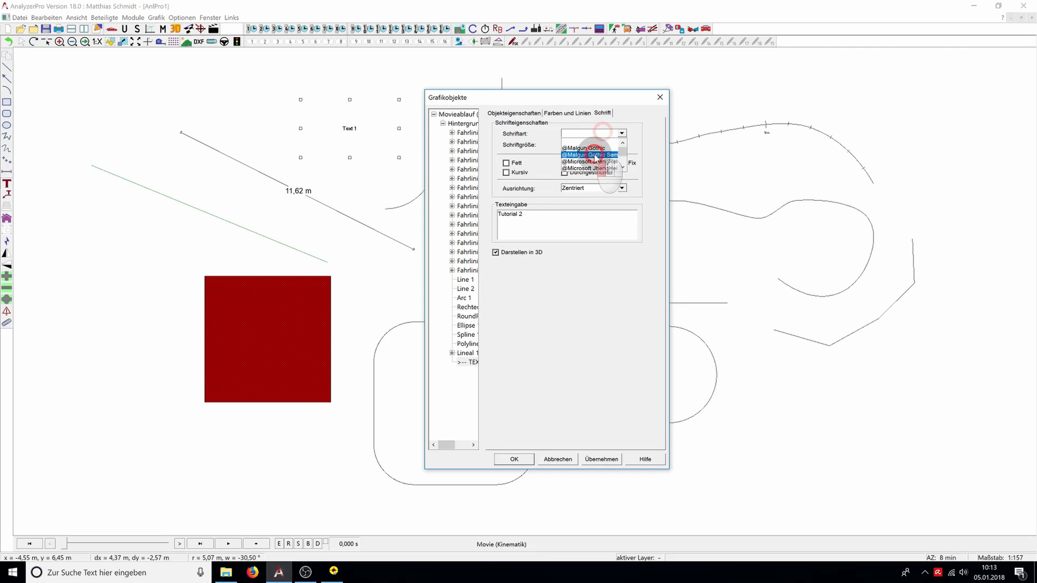
click(595, 156)
click(618, 460)
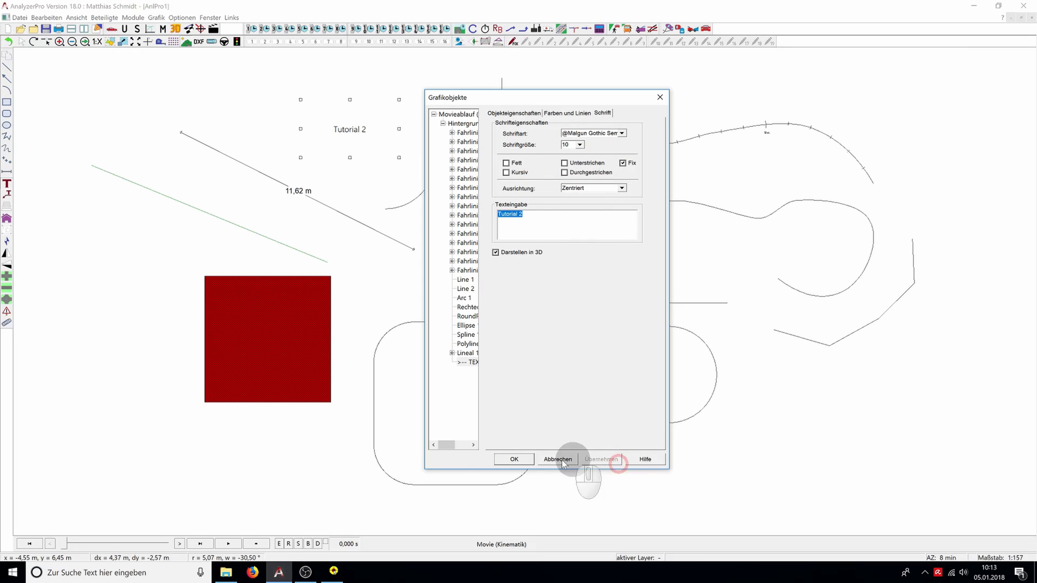
click(523, 460)
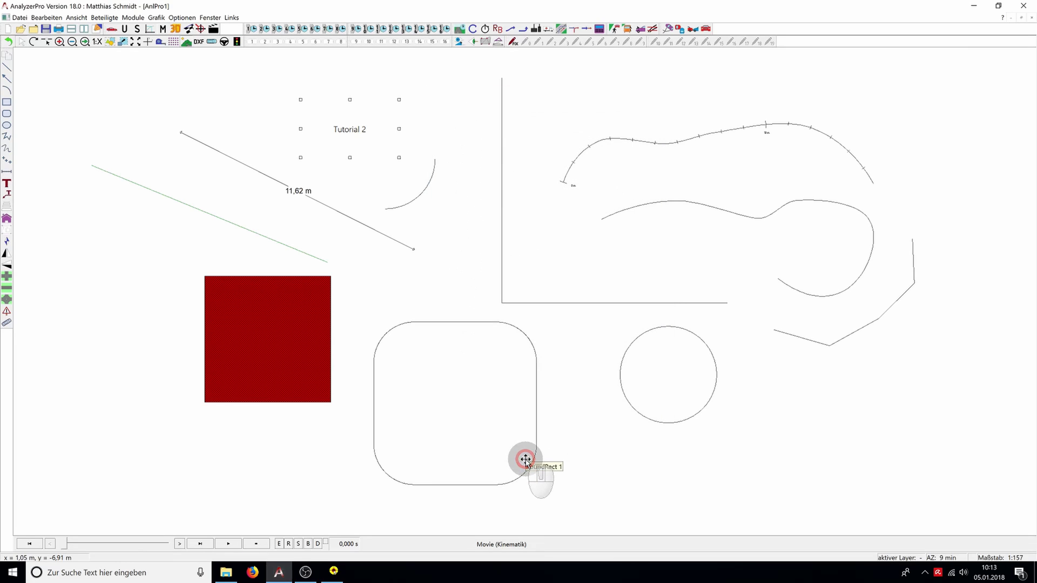
Step: Place an arrow label about 2.6 m long beside the arc, starting near the dimension line's lower end, with its default text
click(7, 195)
click(438, 209)
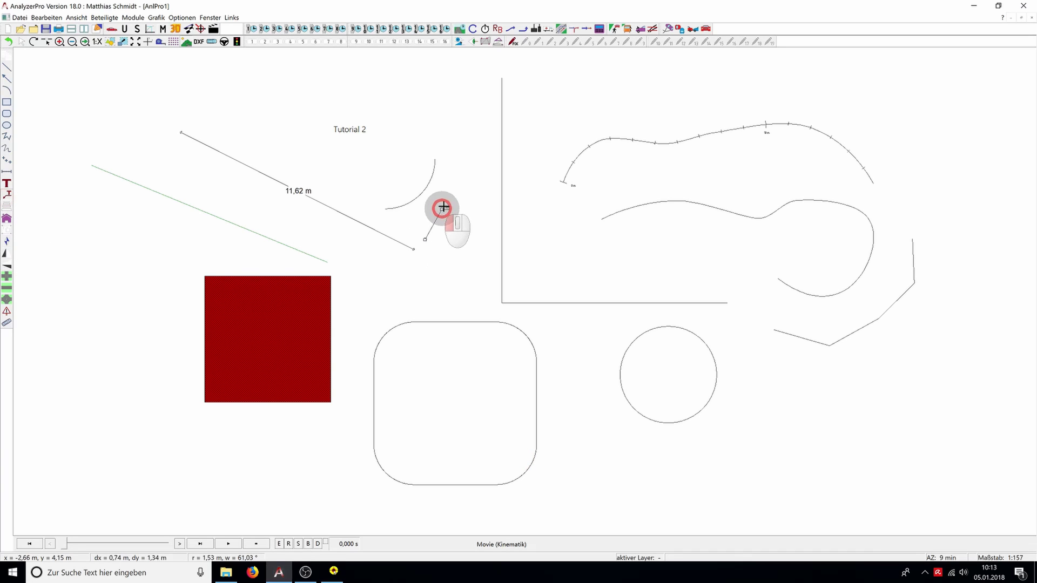
click(455, 187)
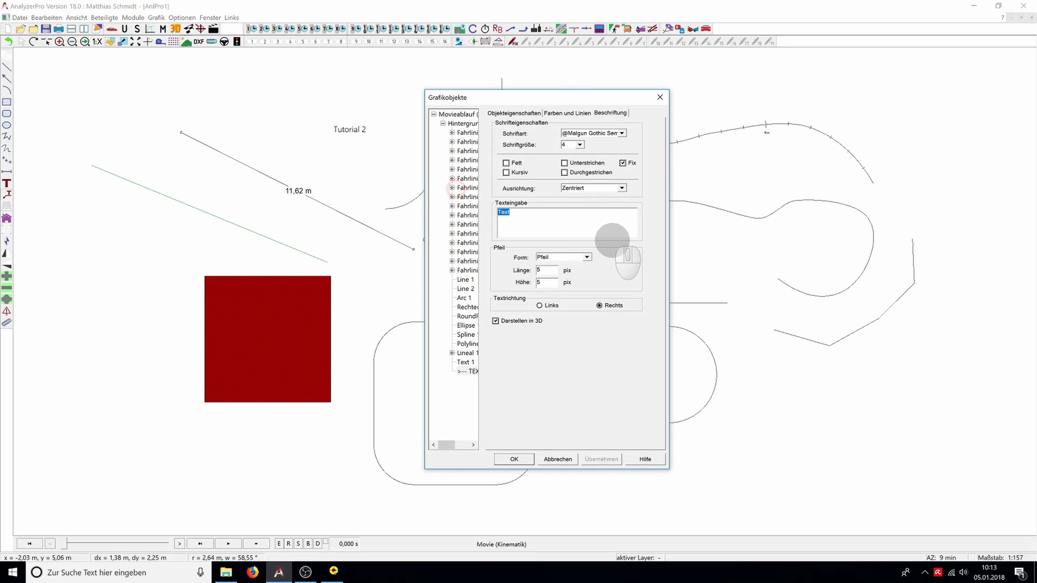
drag(546, 99, 588, 102)
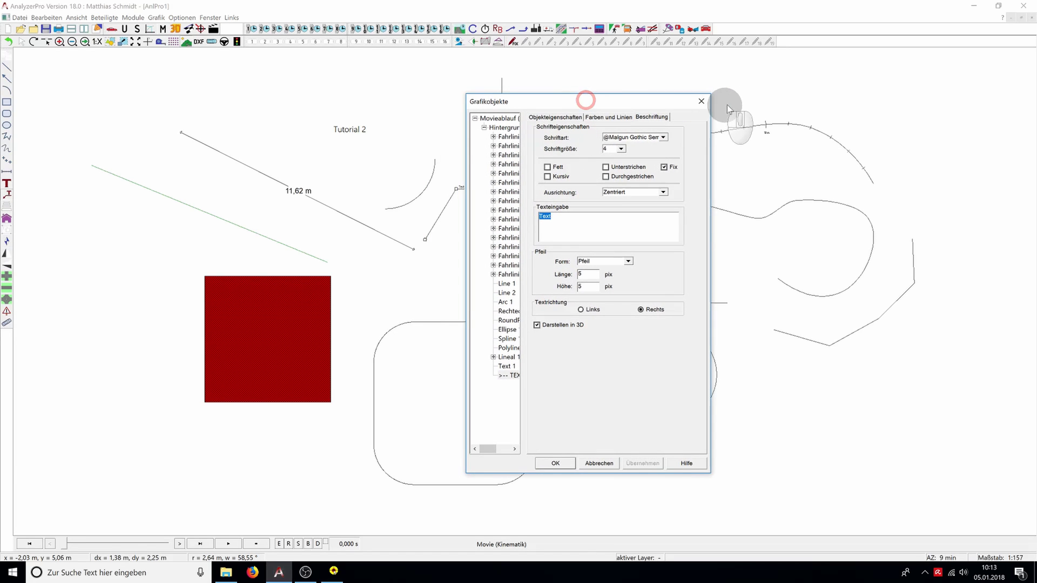
click(700, 102)
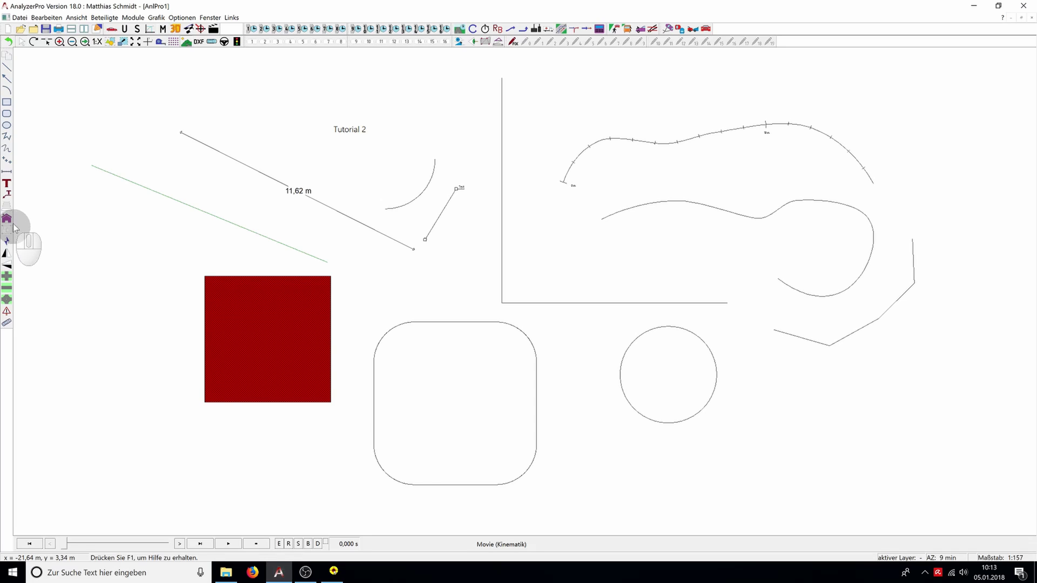
Step: Draw a Schutzweg marking about 6.9 m long above the red square, try the Parklücke preset and accept it with the Ordnungslinie preset
click(7, 205)
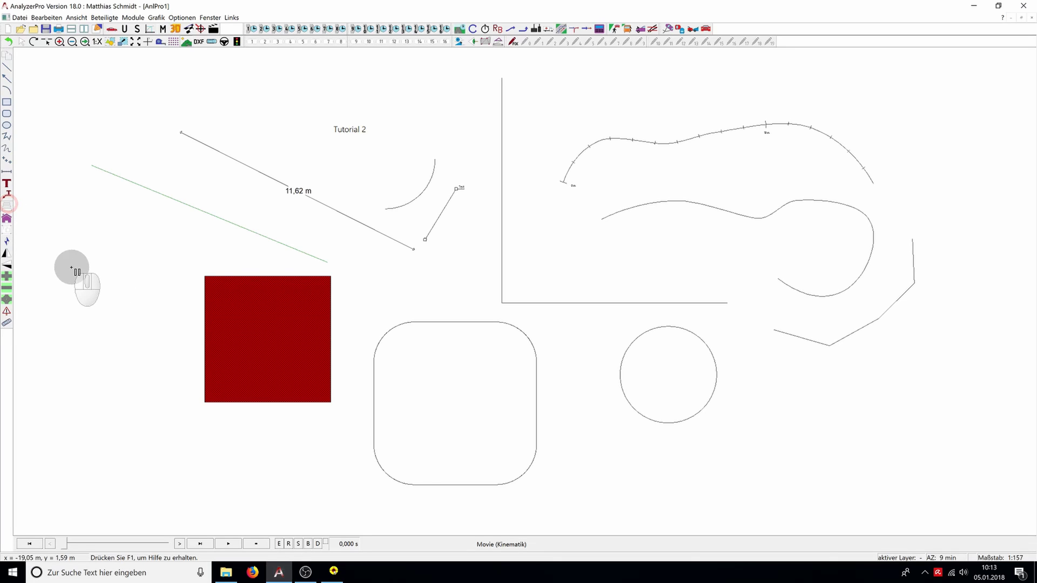
drag(85, 256, 240, 258)
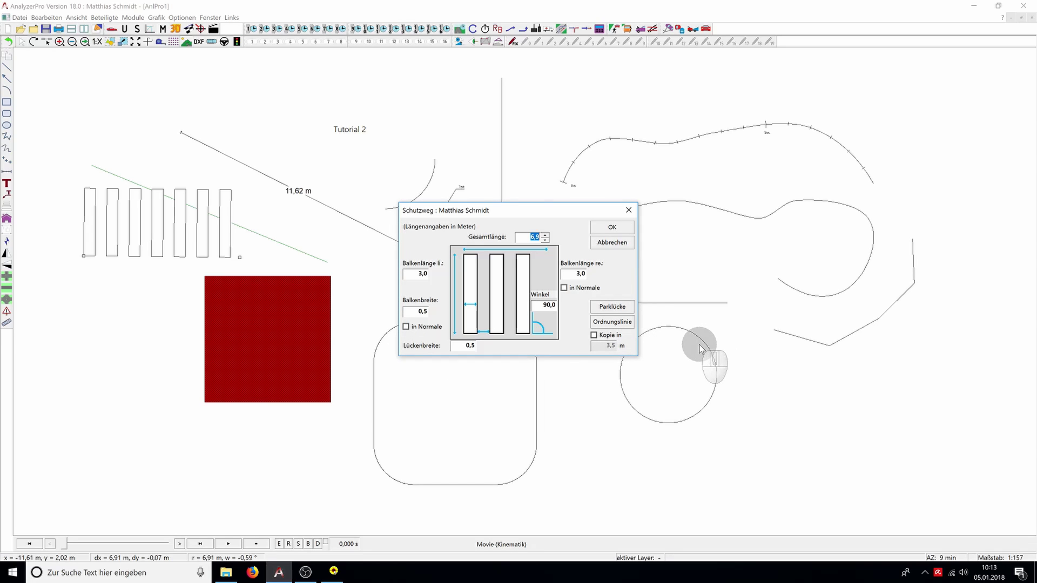
click(626, 306)
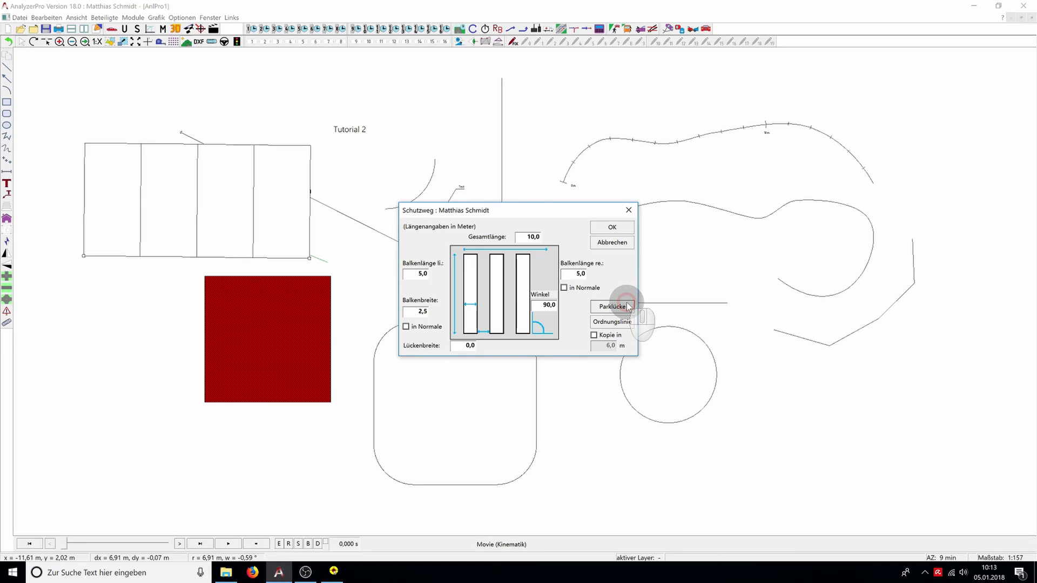
click(617, 322)
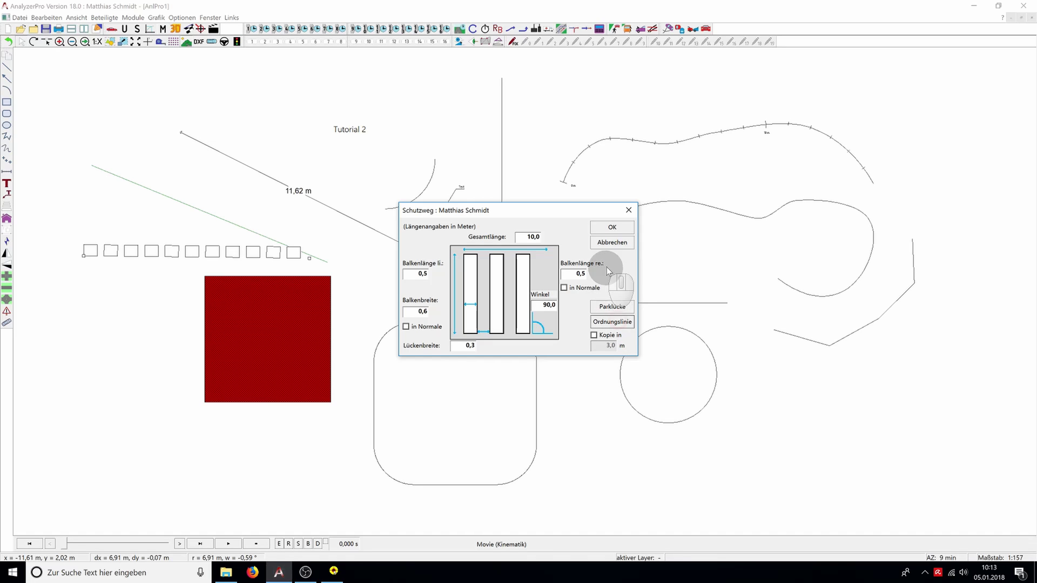
click(611, 227)
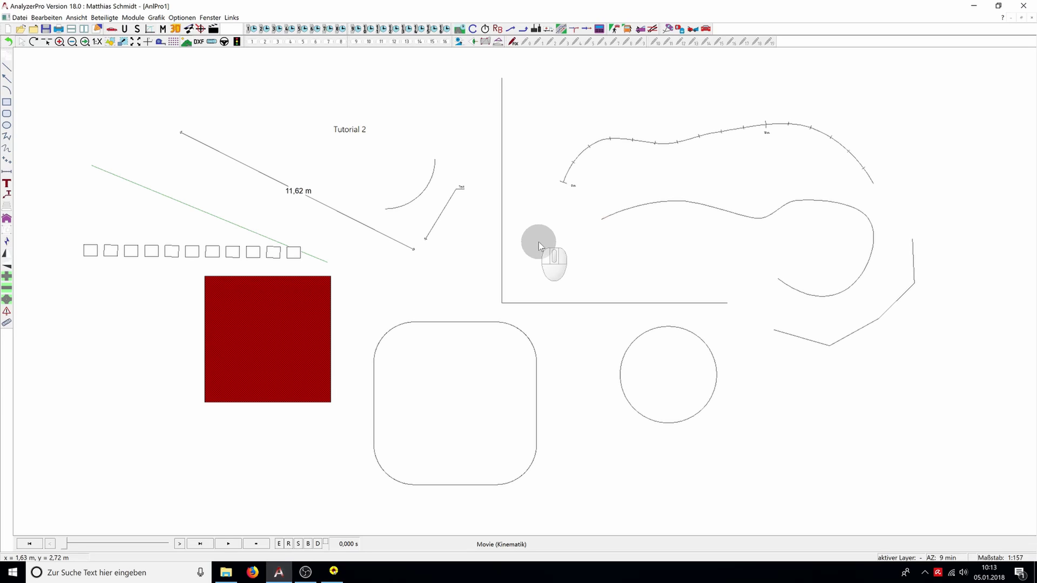
Step: Make the spline below the ruler curve switchable on layer 0 in its object properties, then apply and accept the settings
click(659, 204)
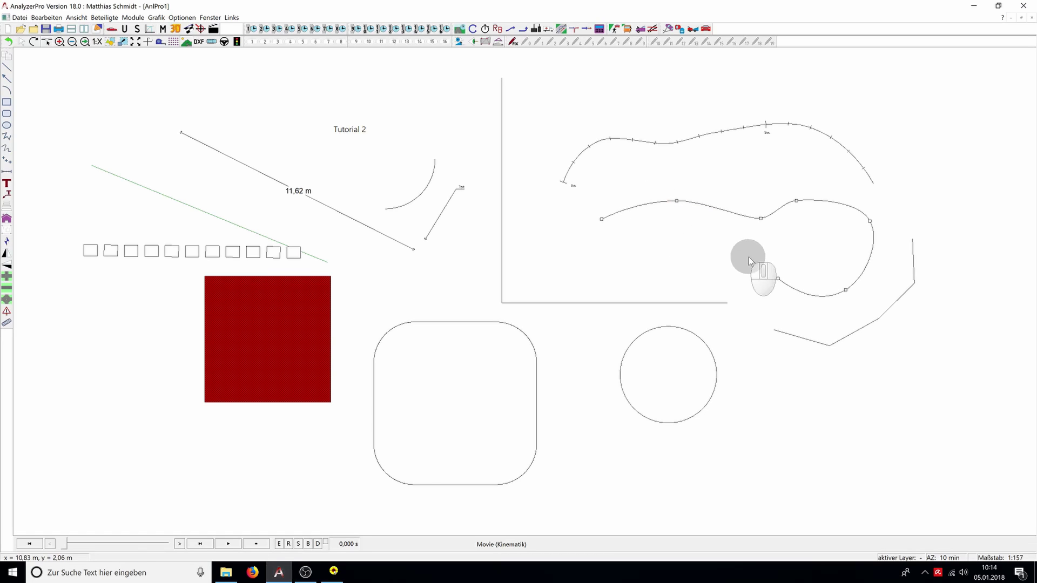
right_click(741, 219)
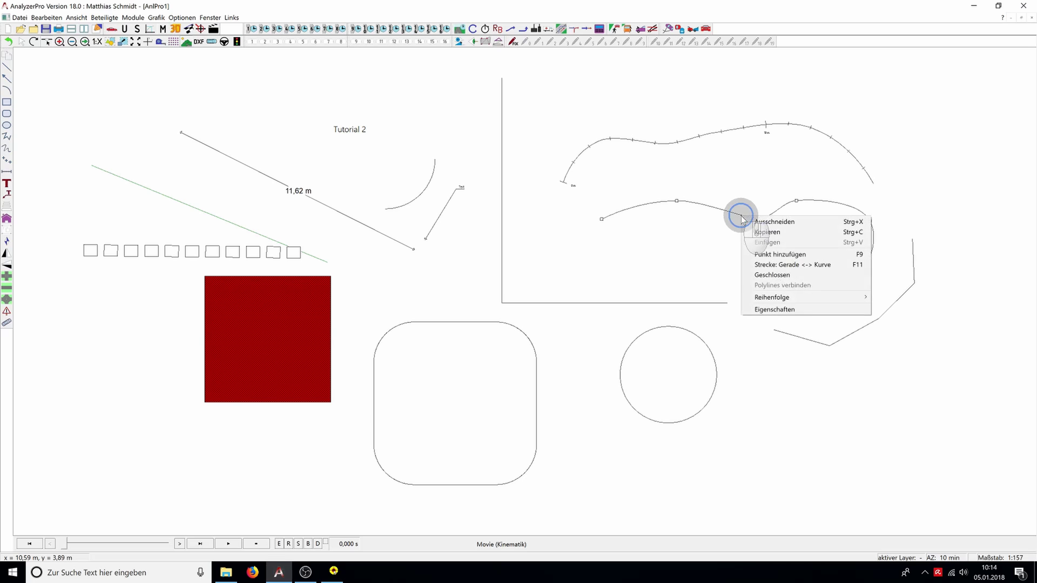
click(791, 310)
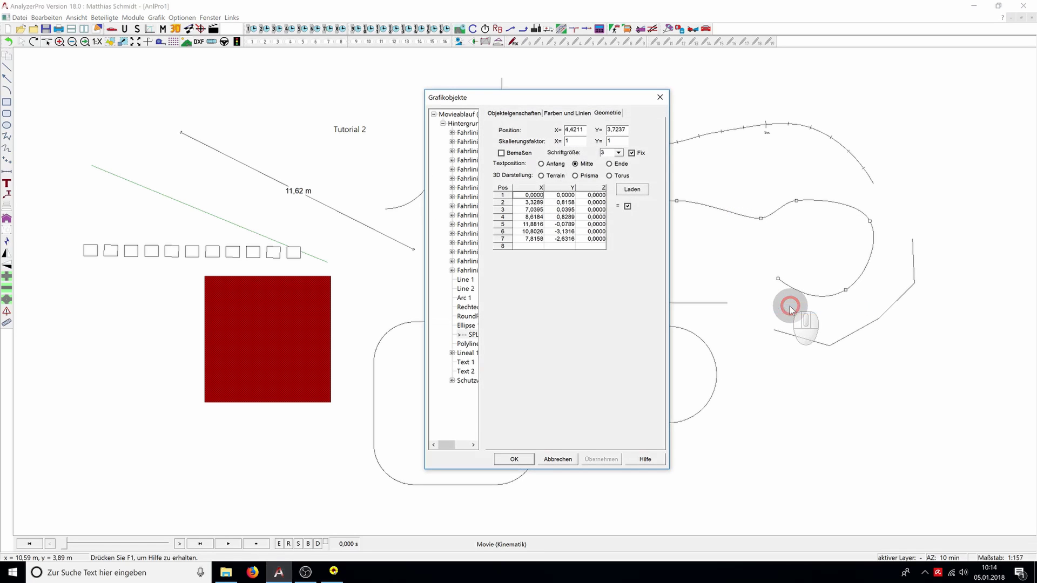
click(529, 113)
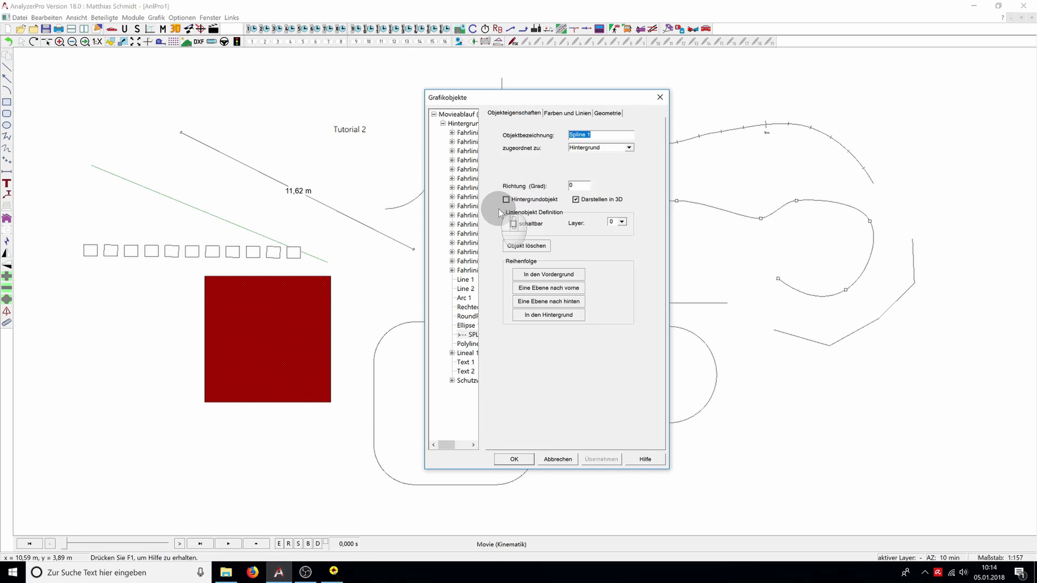
click(513, 223)
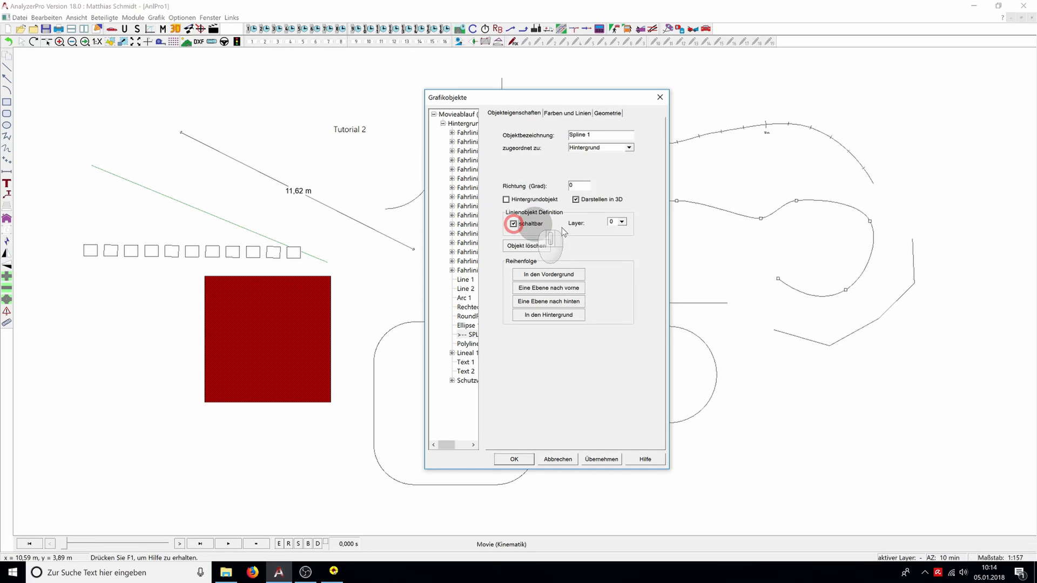
click(622, 222)
click(623, 222)
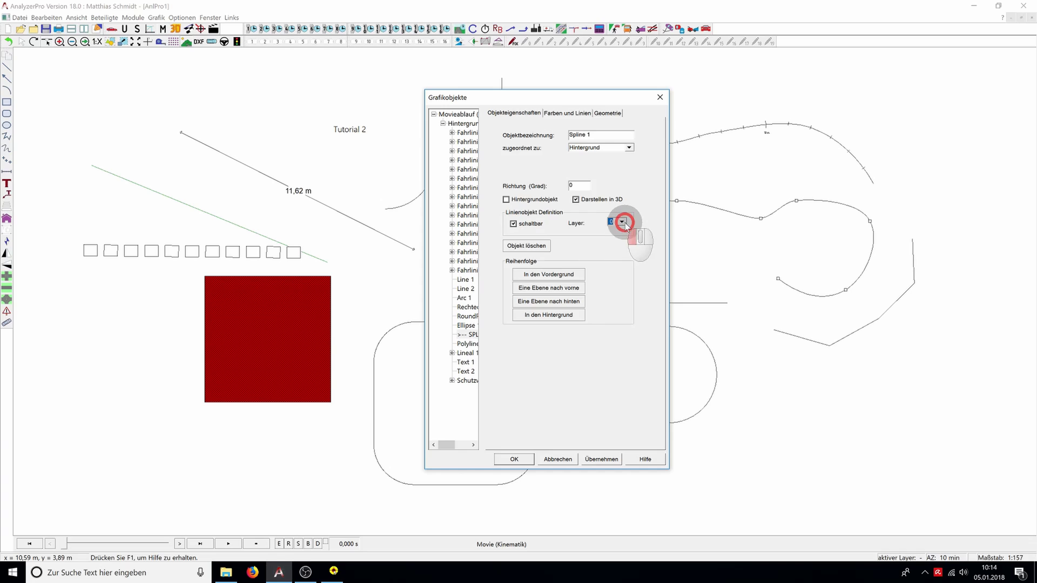
click(605, 459)
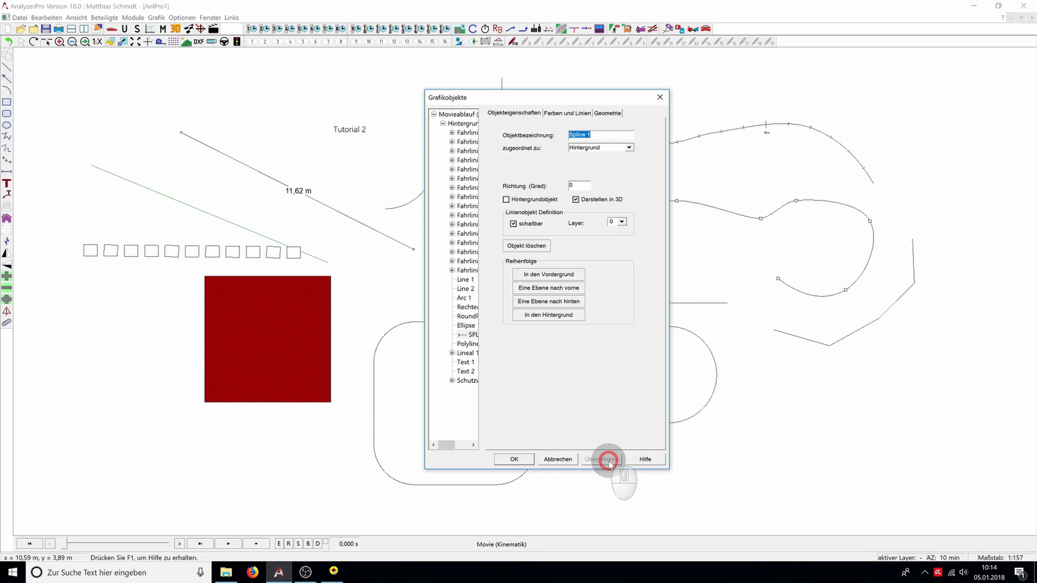
click(516, 459)
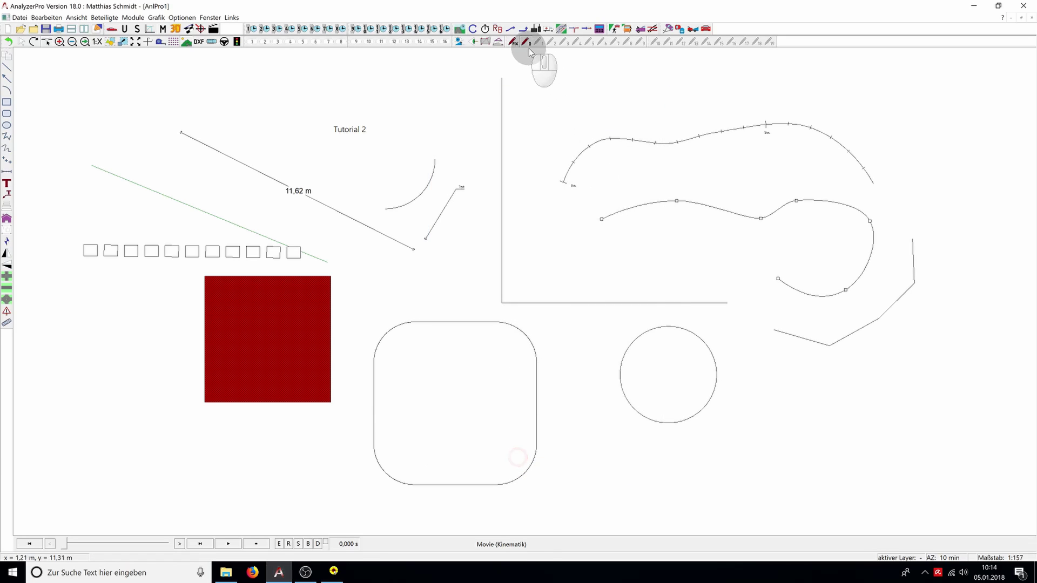
Step: Toggle layer 0 off and on several times to check the spline's visibility, then deselect the spline
click(527, 44)
click(526, 44)
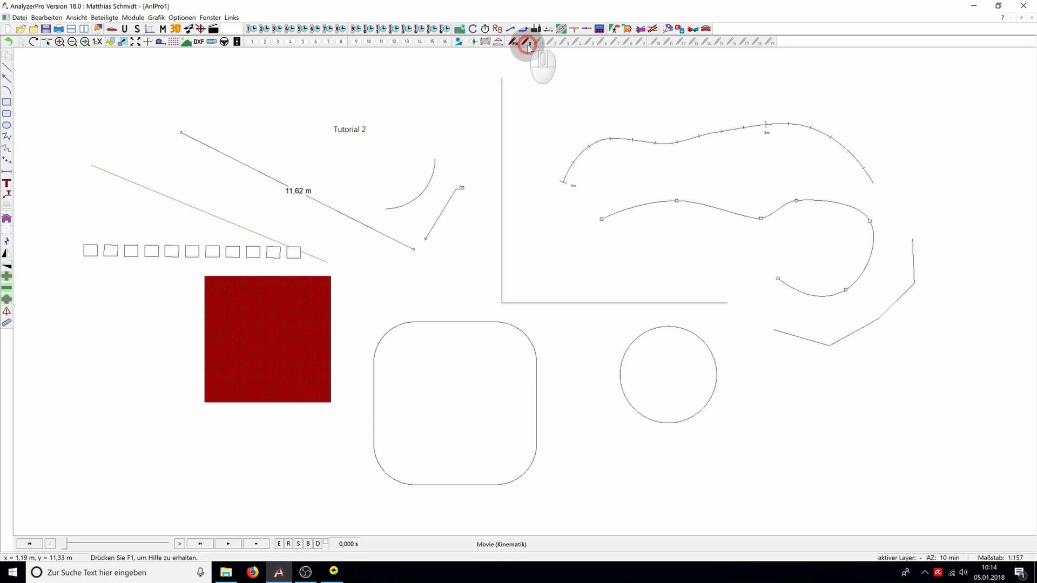
click(527, 44)
click(527, 44)
click(527, 44)
click(527, 45)
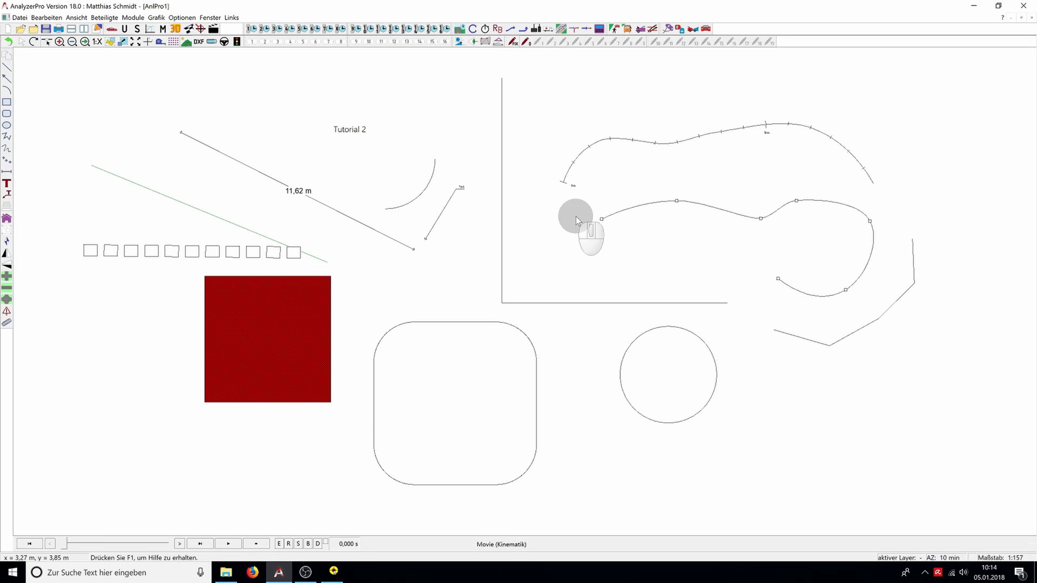
click(631, 290)
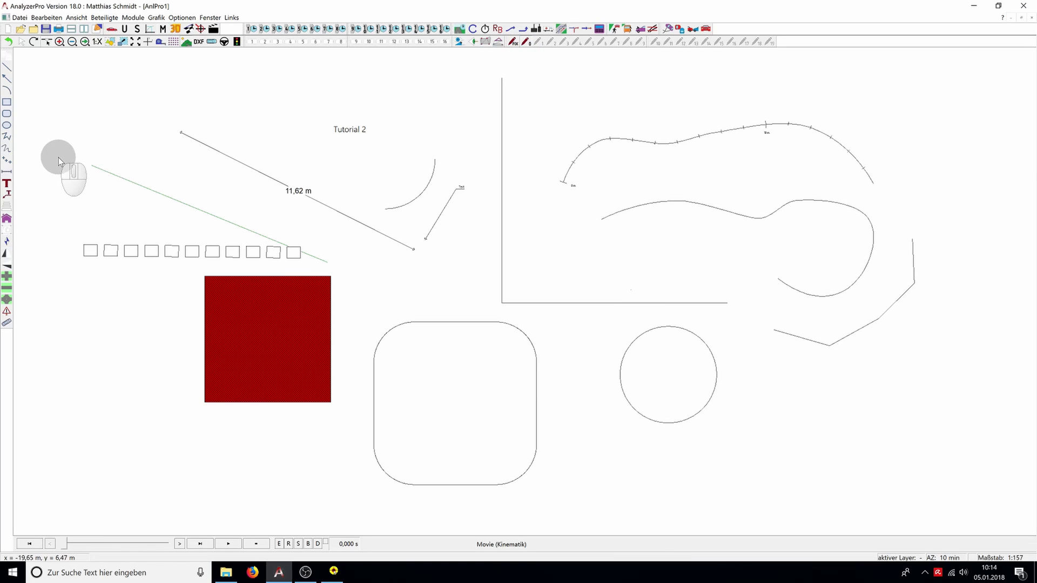
Step: Place a four-arm intersection at about x = 14.9 m, y = -6.5 m and accept its default 6.60 m road widths
click(6, 288)
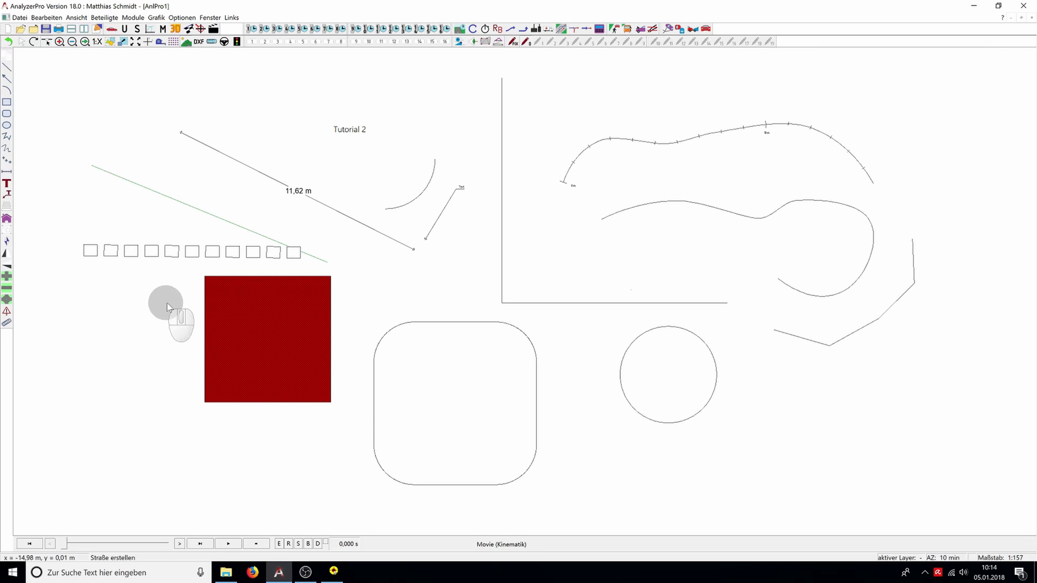
scroll(167, 303, down, 3)
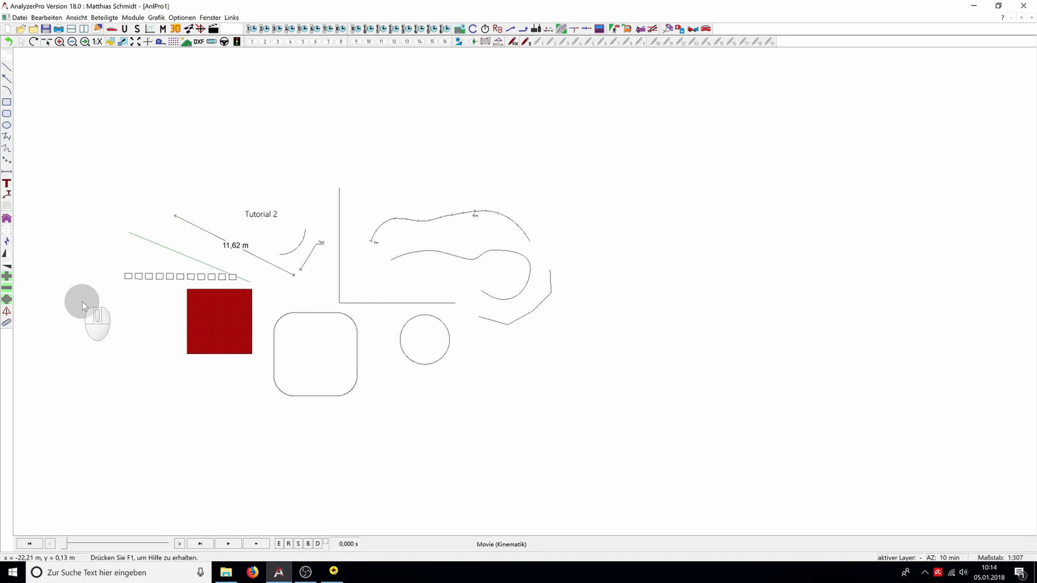
scroll(82, 302, up, 1)
click(7, 276)
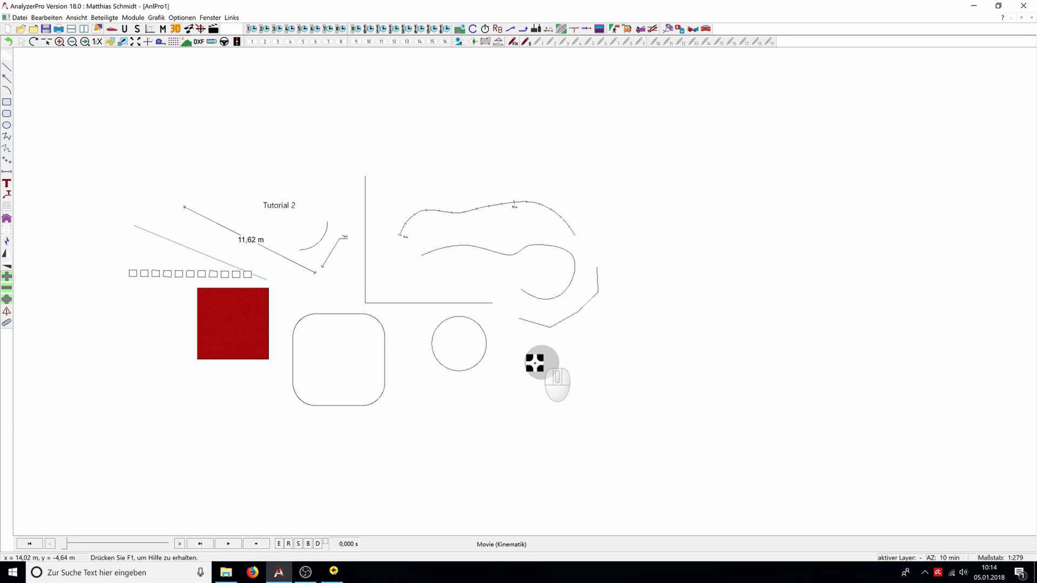
click(554, 387)
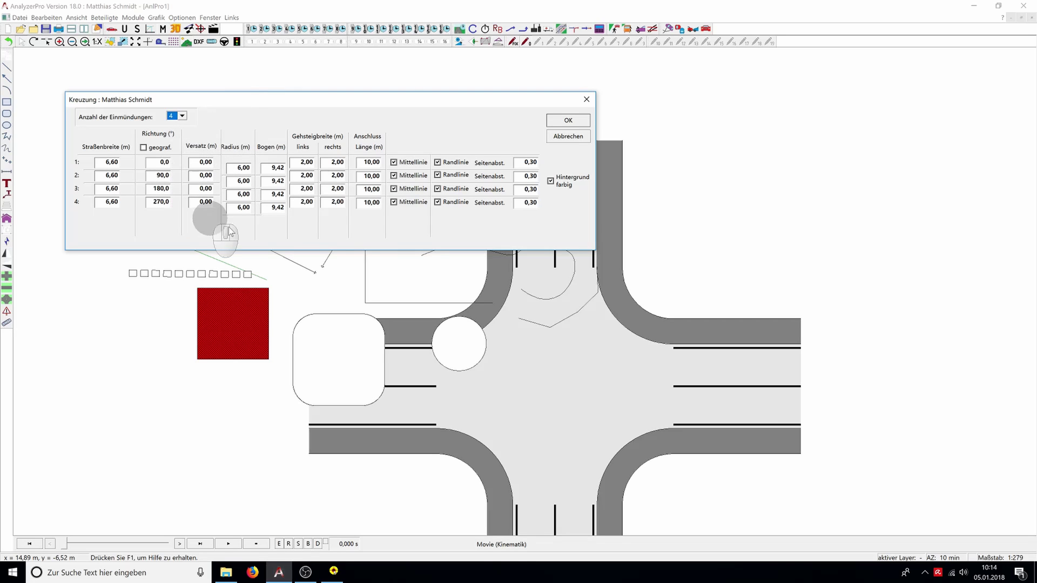
click(568, 121)
Step: Draw a curved road through four points above the "Tutorial 2" text, ending just above the intersection's upper arm
scroll(349, 111, down, 1)
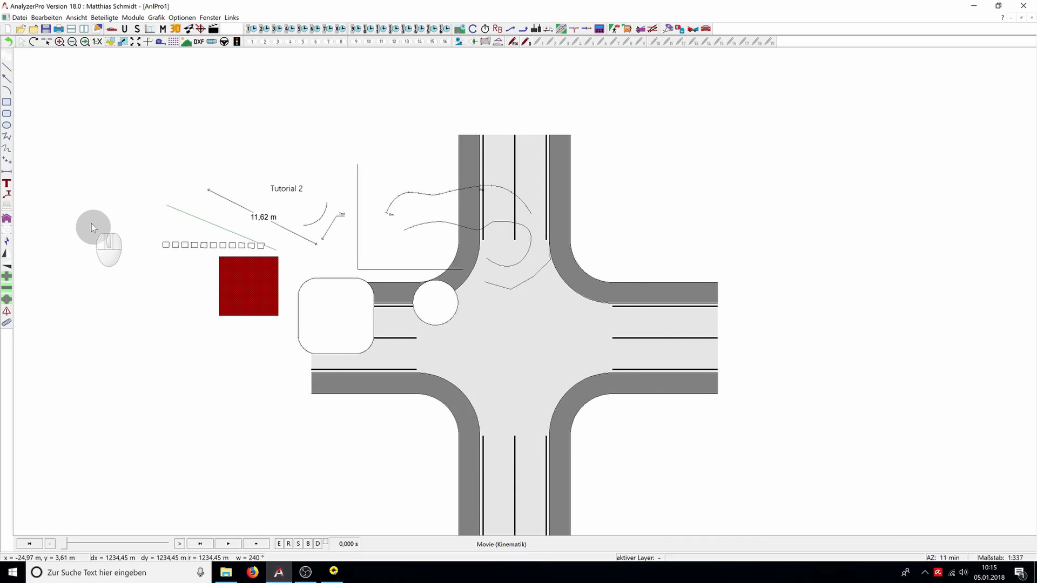
scroll(91, 227, up, 1)
click(7, 289)
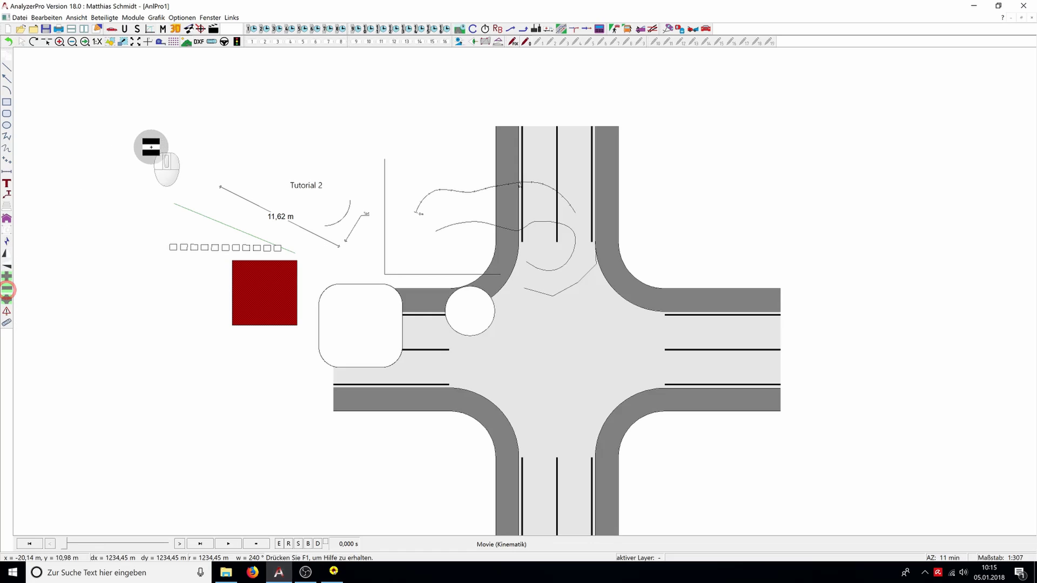
click(76, 155)
click(213, 123)
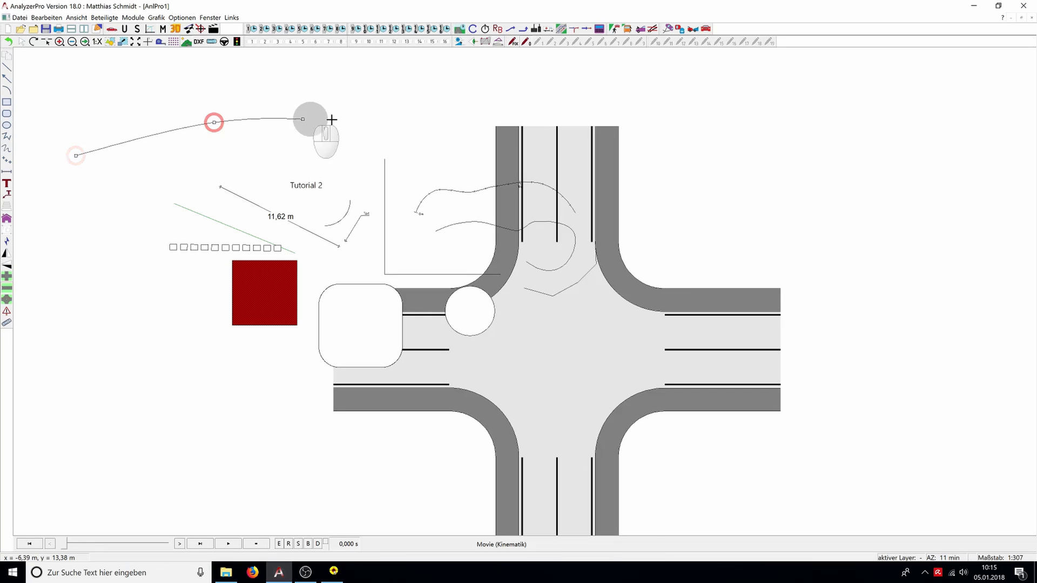
click(388, 119)
click(512, 100)
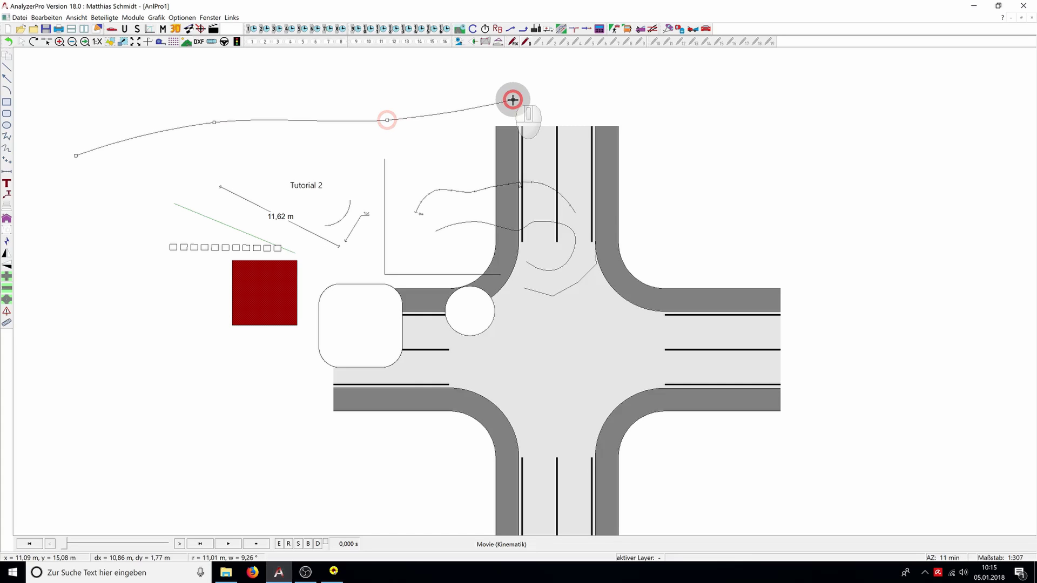
right_click(513, 99)
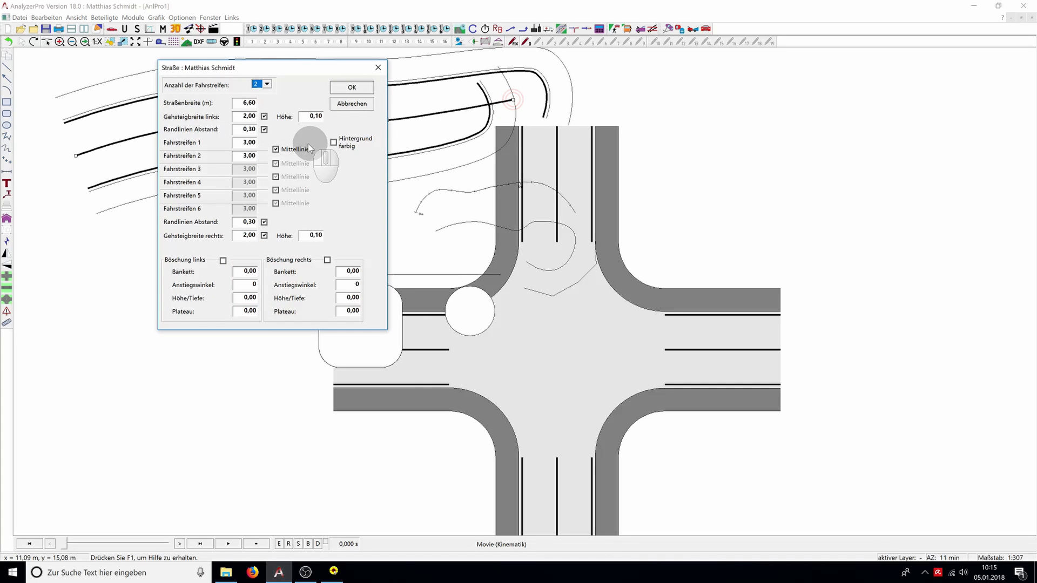
Step: Enable the coloured background for the two-lane road and accept the road settings and graphic object properties
click(335, 144)
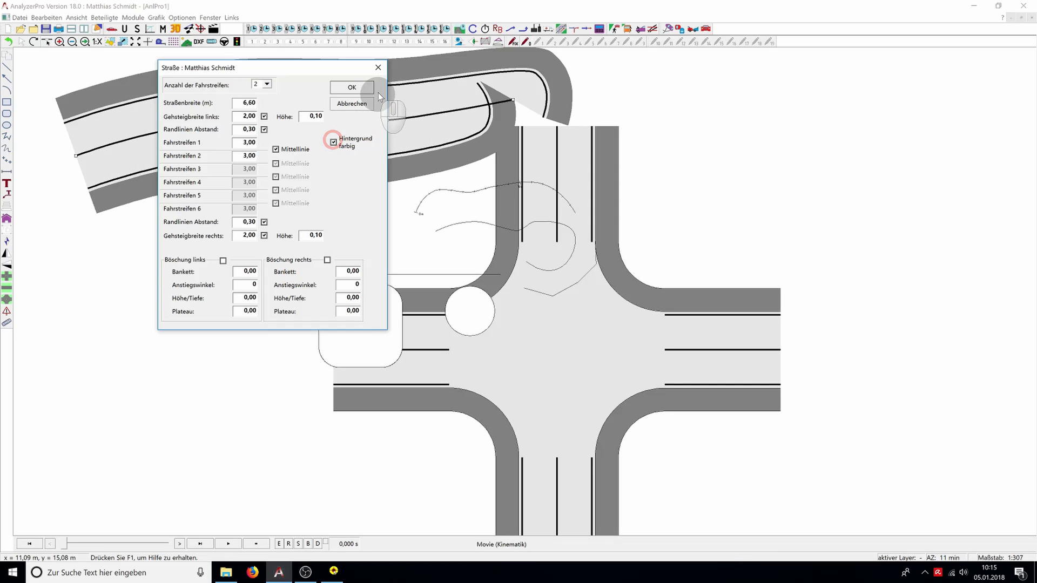
click(359, 88)
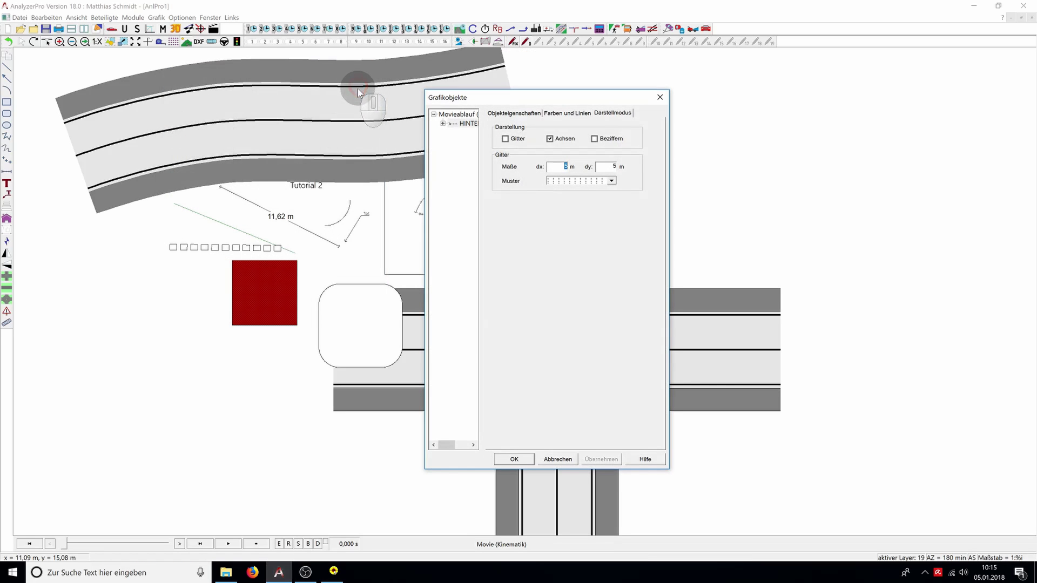
click(515, 458)
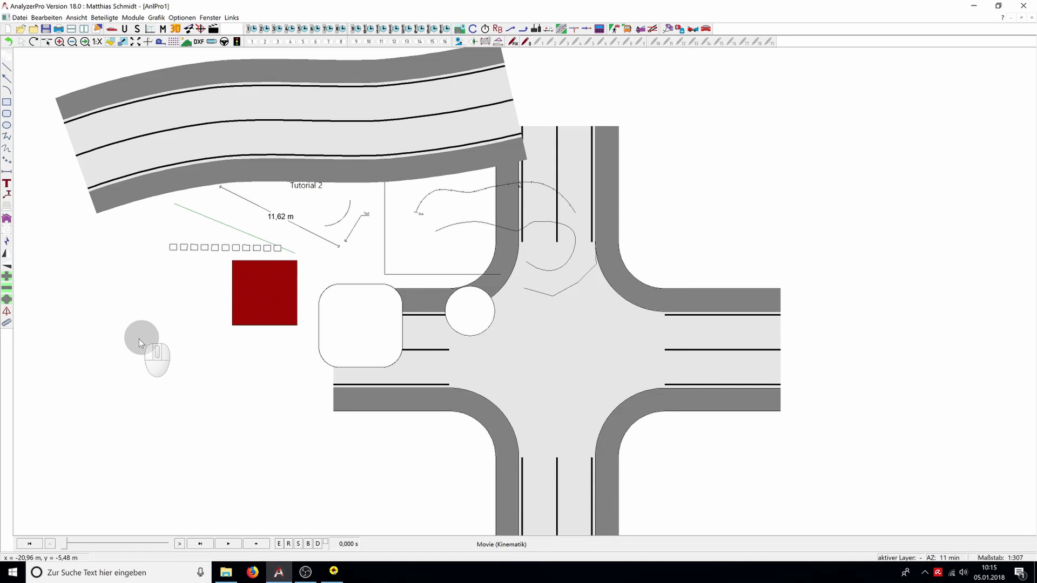
Step: Load the triangular barrier level-crossing warning sign at scale factor 1,00 and place it in the empty area beside the intersection's upper arm
click(7, 312)
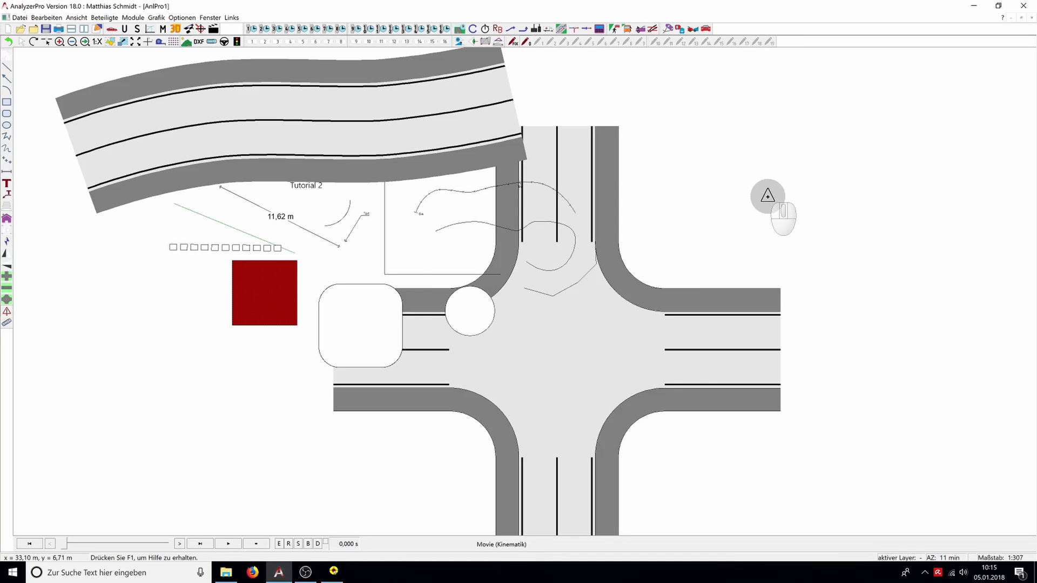
click(768, 195)
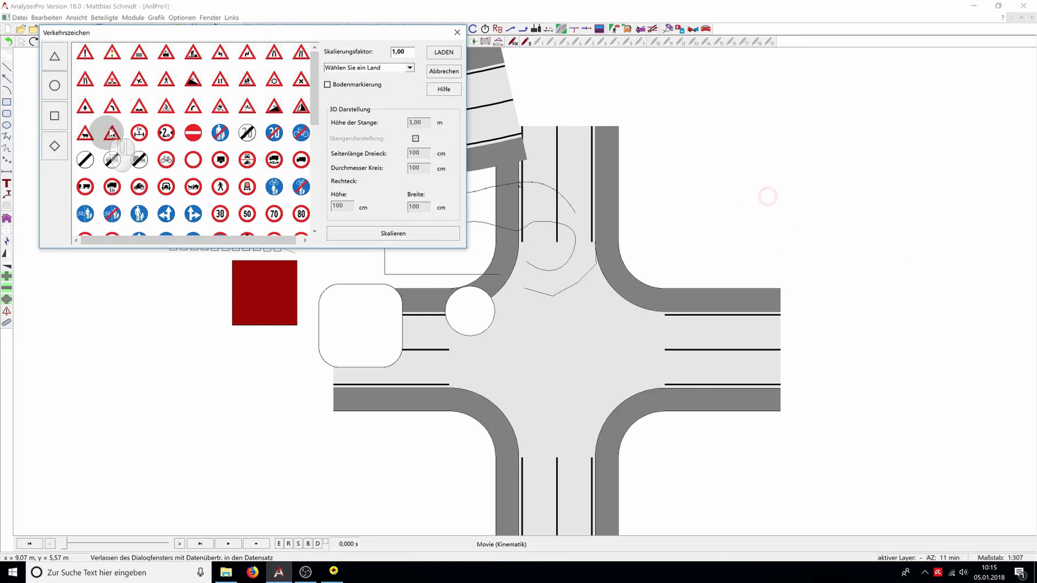
scroll(272, 129, down, 5)
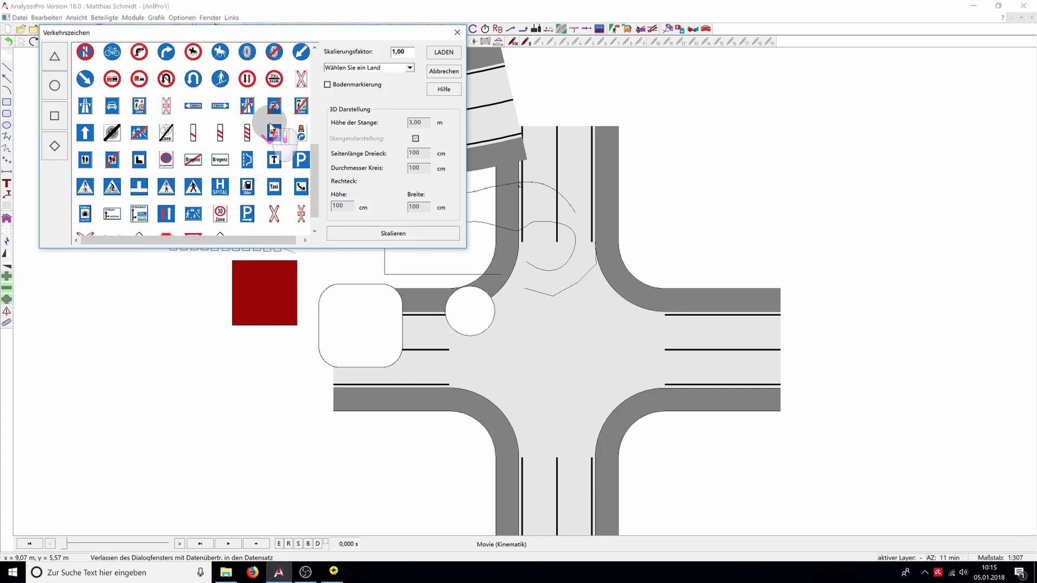
scroll(271, 129, up, 5)
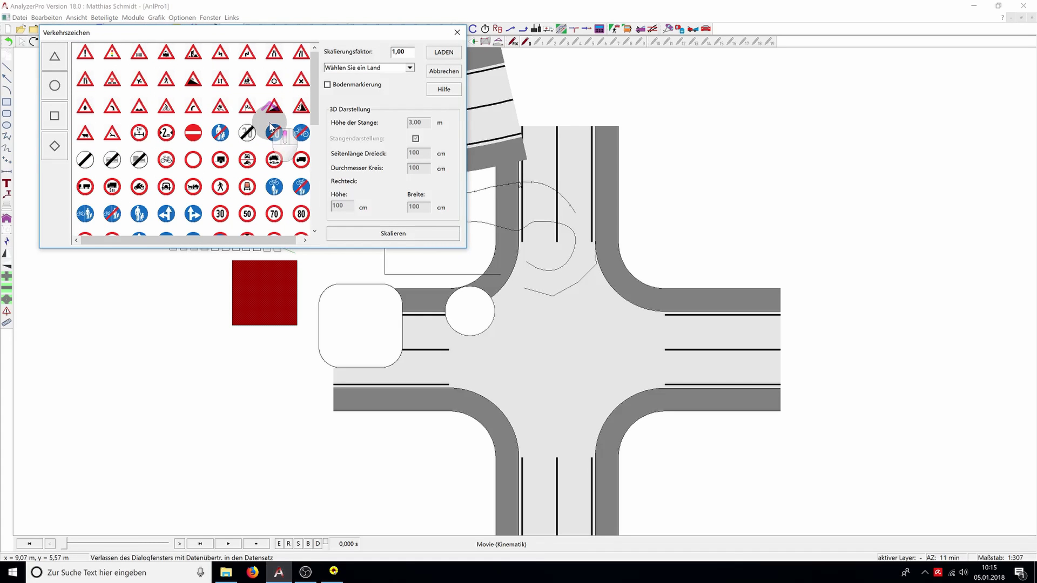
click(142, 59)
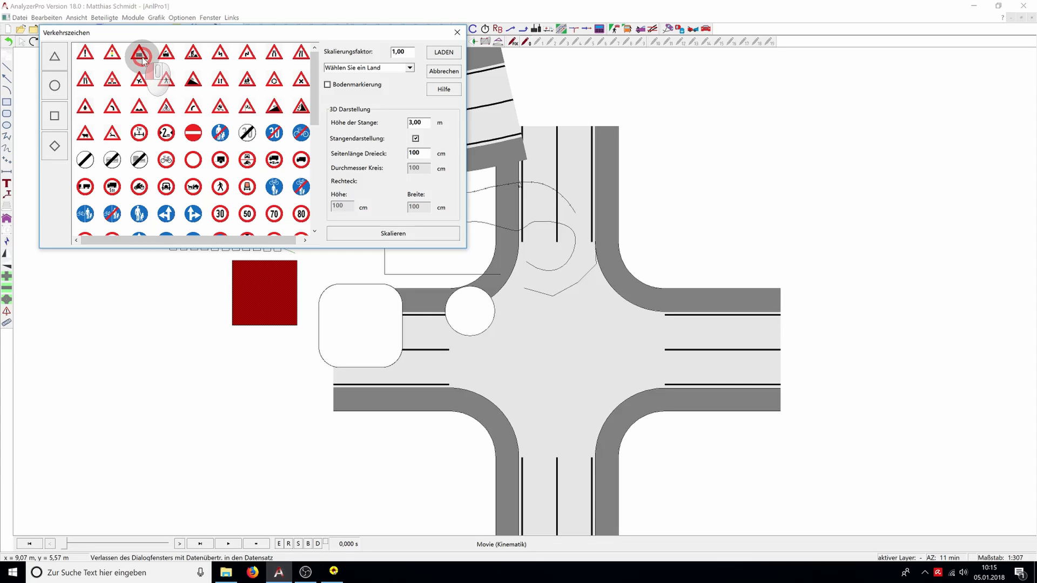
click(454, 52)
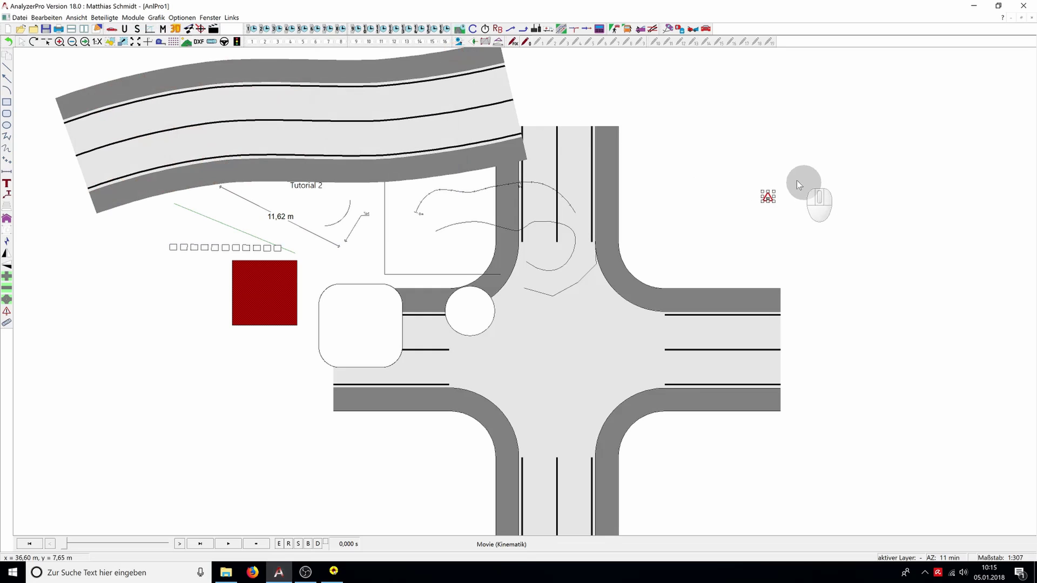
click(792, 227)
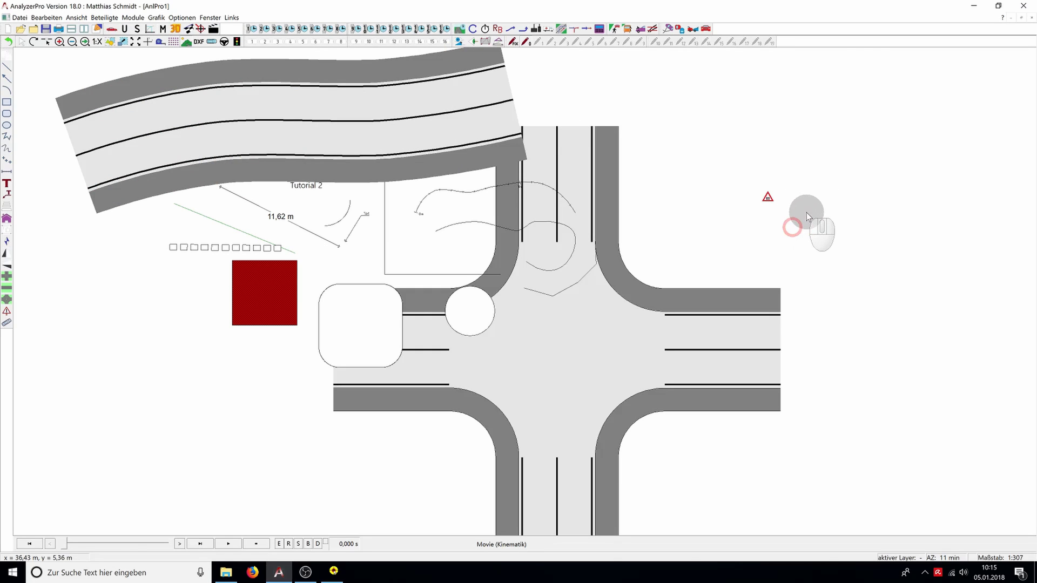
Step: Place three positions of vehicle 1 with its DXF adopted in the empty area below the traffic sign
scroll(790, 193, up, 3)
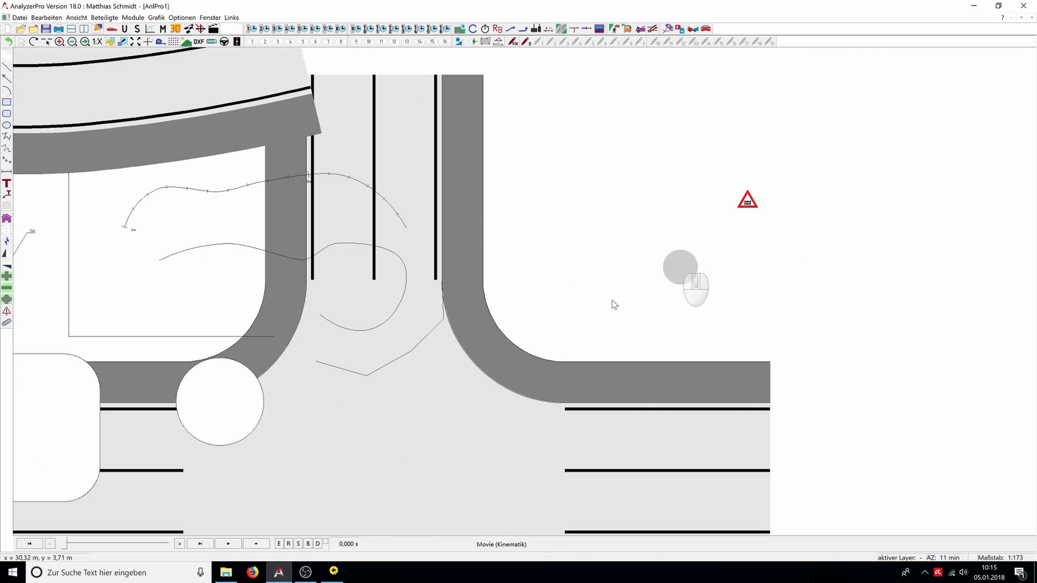
click(7, 323)
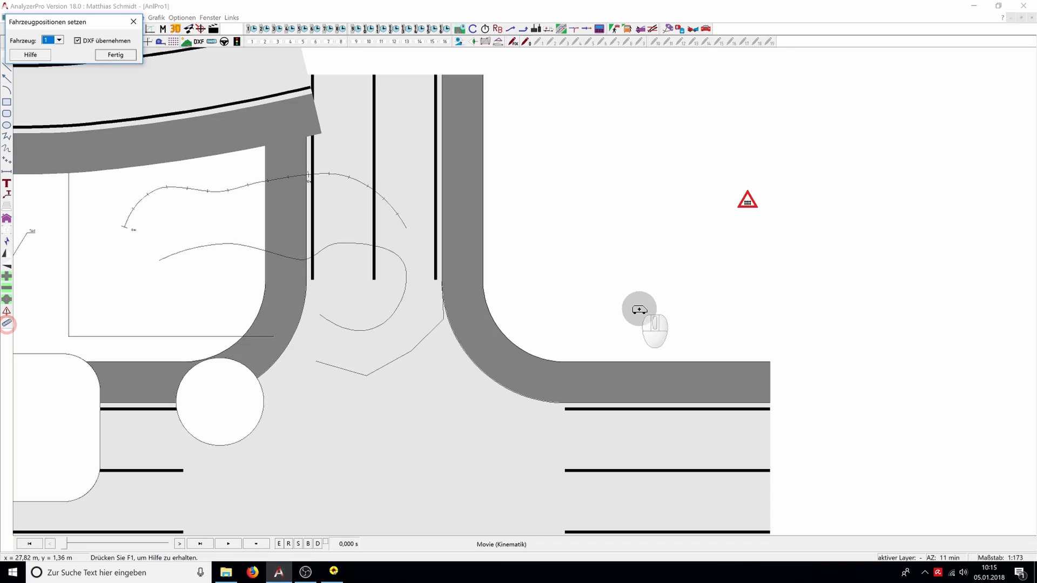
click(639, 304)
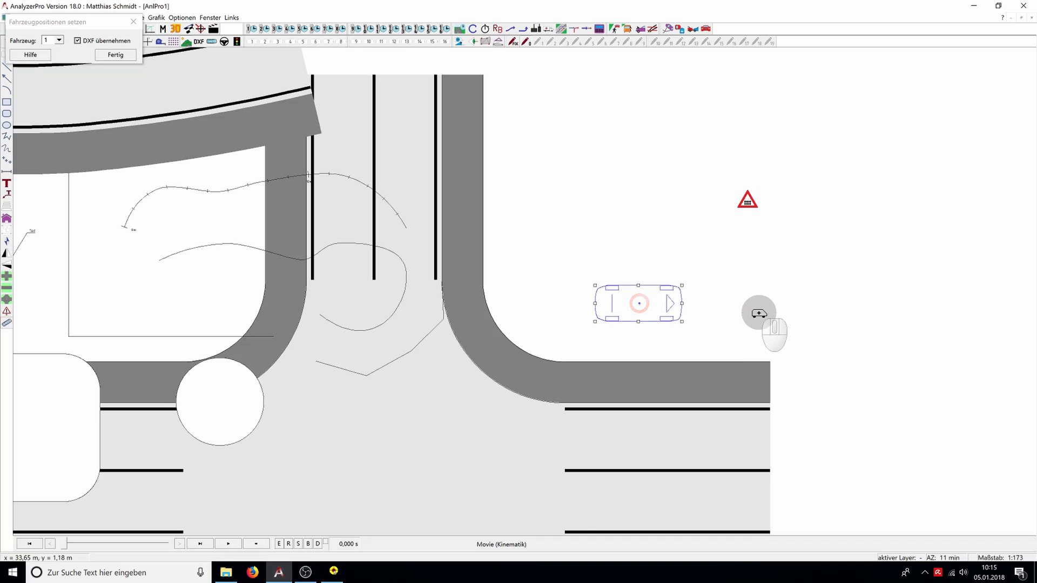
click(759, 312)
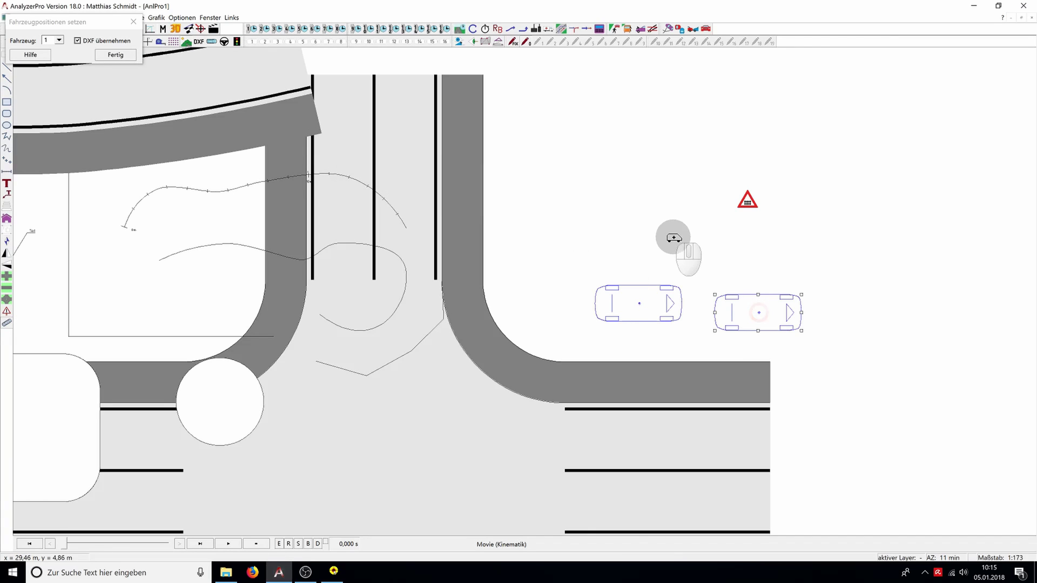
click(673, 237)
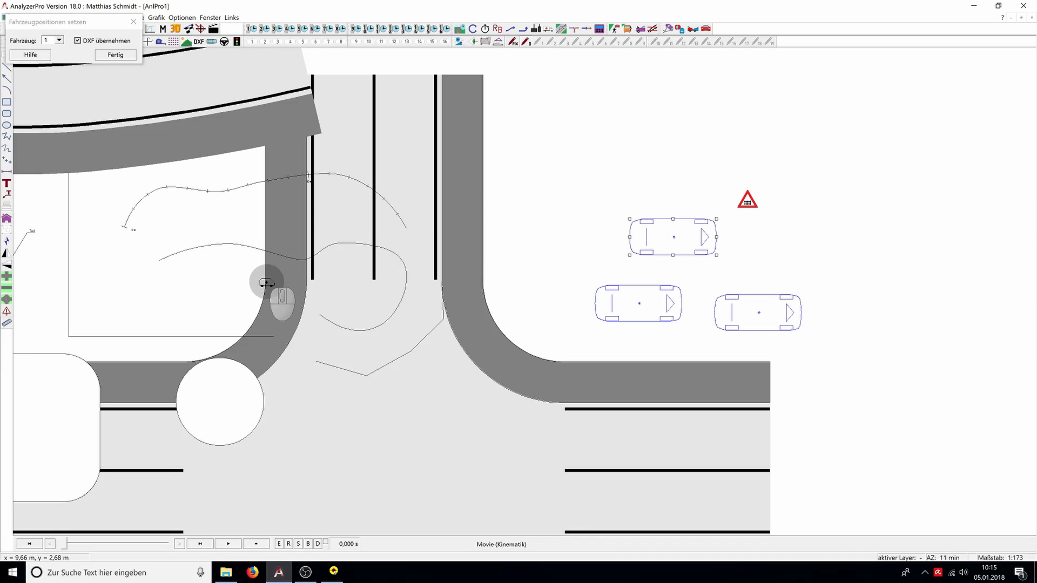
Step: Finish placing vehicle positions, close the drawing without saving its changes, and start a new empty drawing
right_click(174, 230)
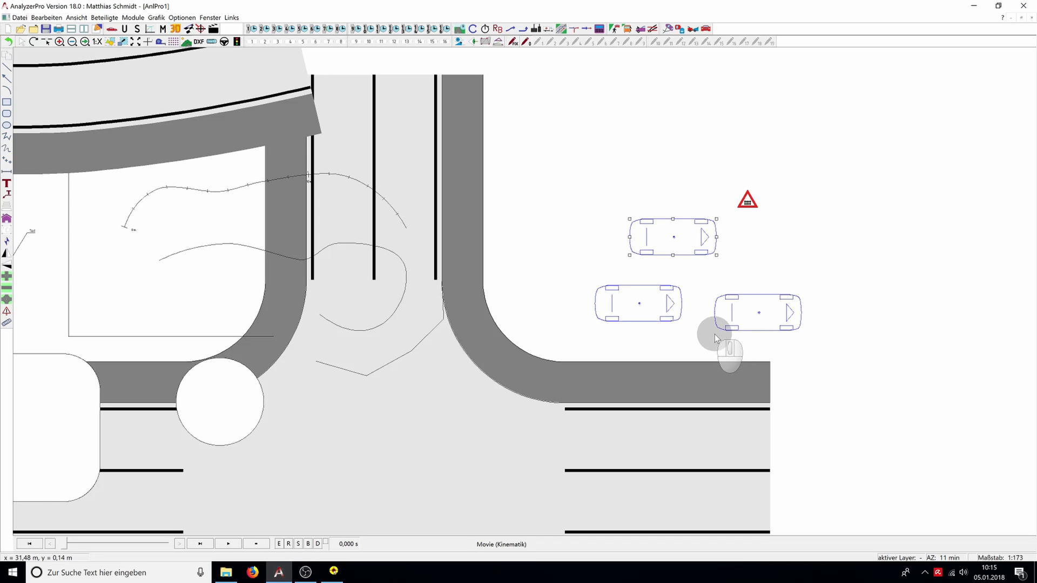
scroll(715, 337, down, 3)
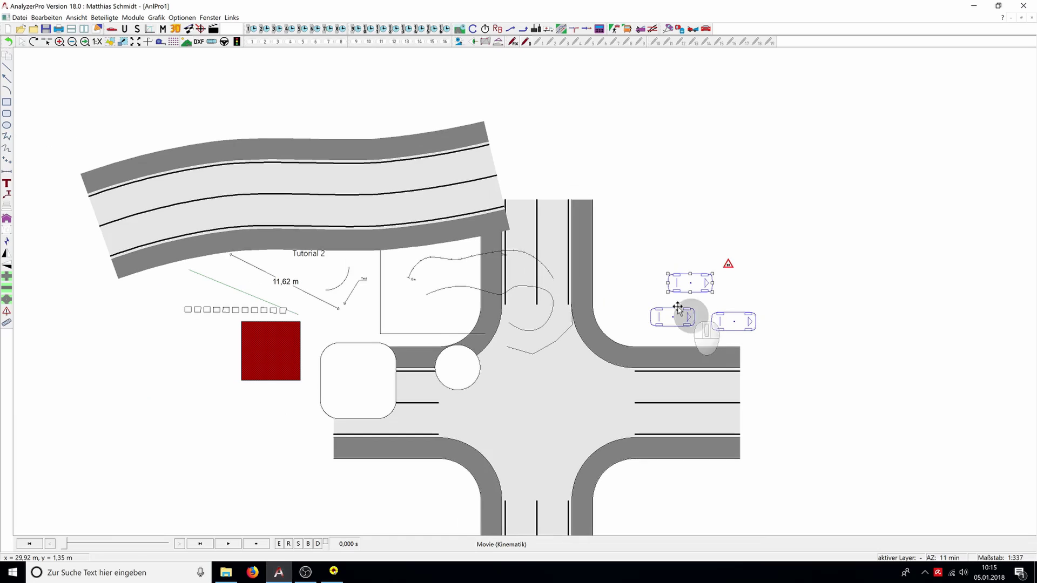
scroll(411, 162, down, 2)
scroll(566, 336, up, 1)
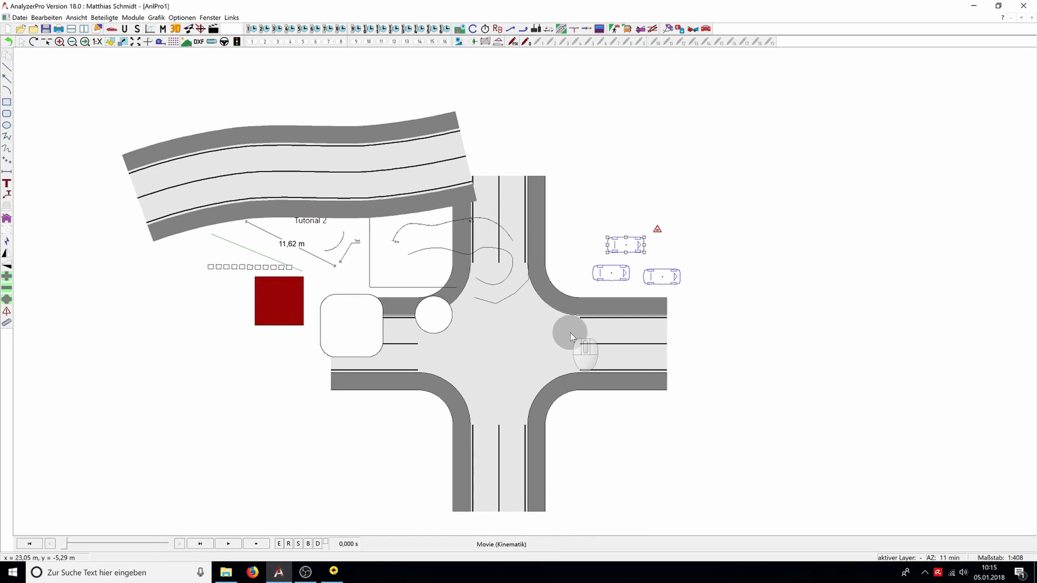
click(1031, 17)
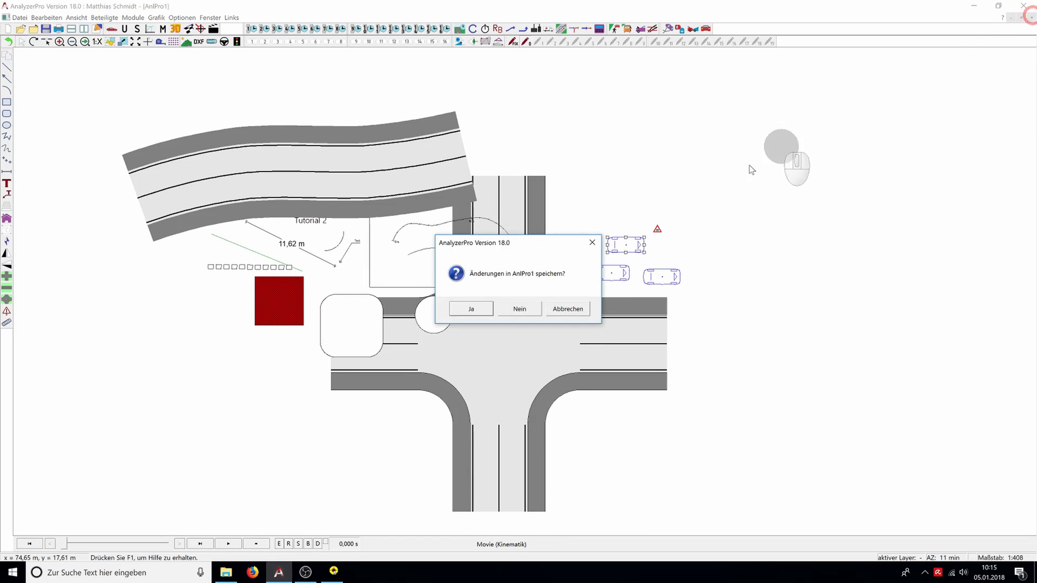
click(513, 307)
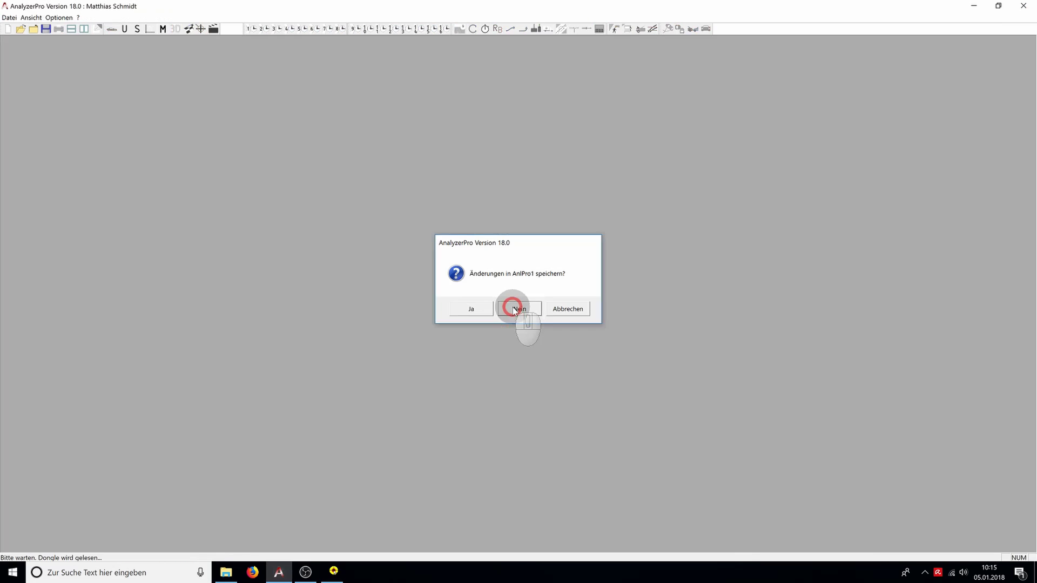
click(8, 29)
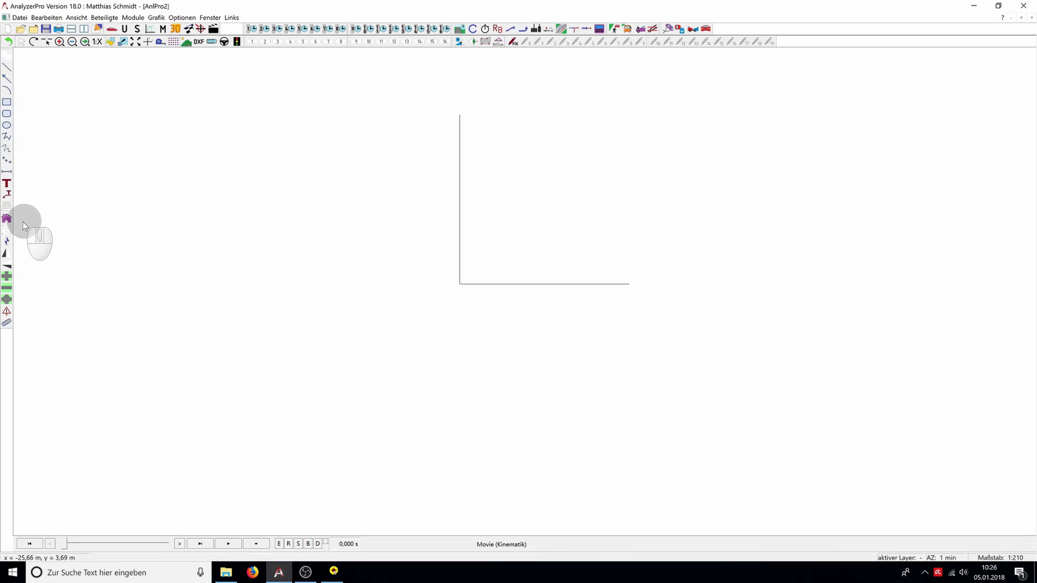
Step: Insert the image "karte" from the 02_Zeichentools folder as a background object beside the coordinate axes
click(7, 218)
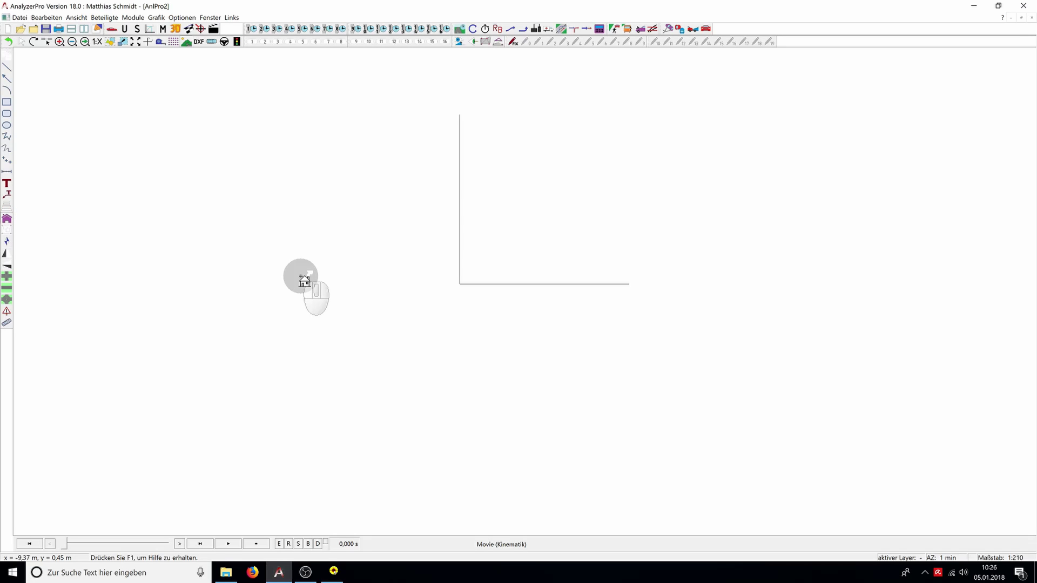
click(304, 281)
click(416, 251)
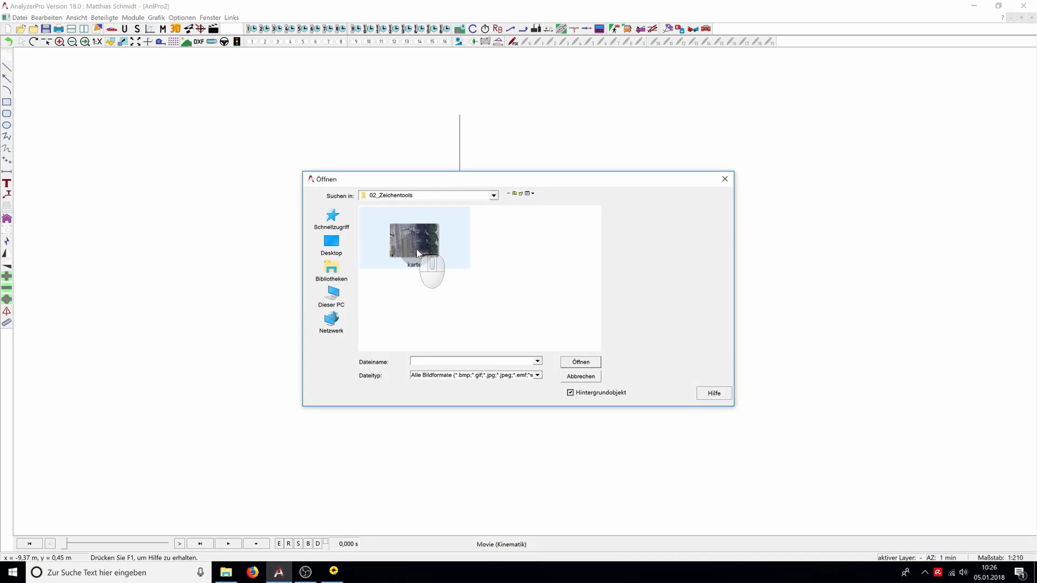
click(417, 248)
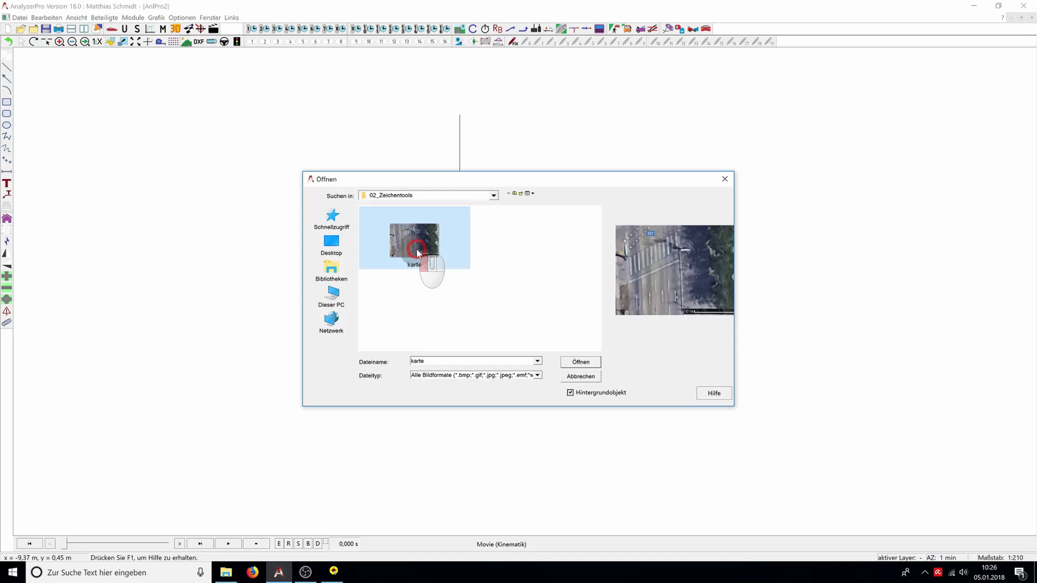
click(581, 361)
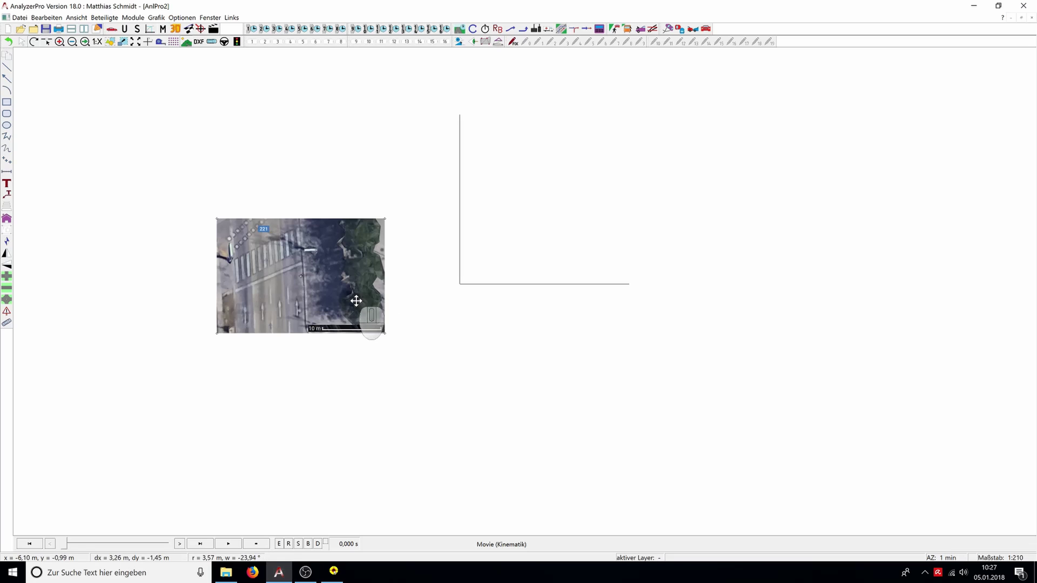
Step: Scale the map image by marking its scale bar from end to end and setting the true length to 10 m
scroll(356, 300, up, 4)
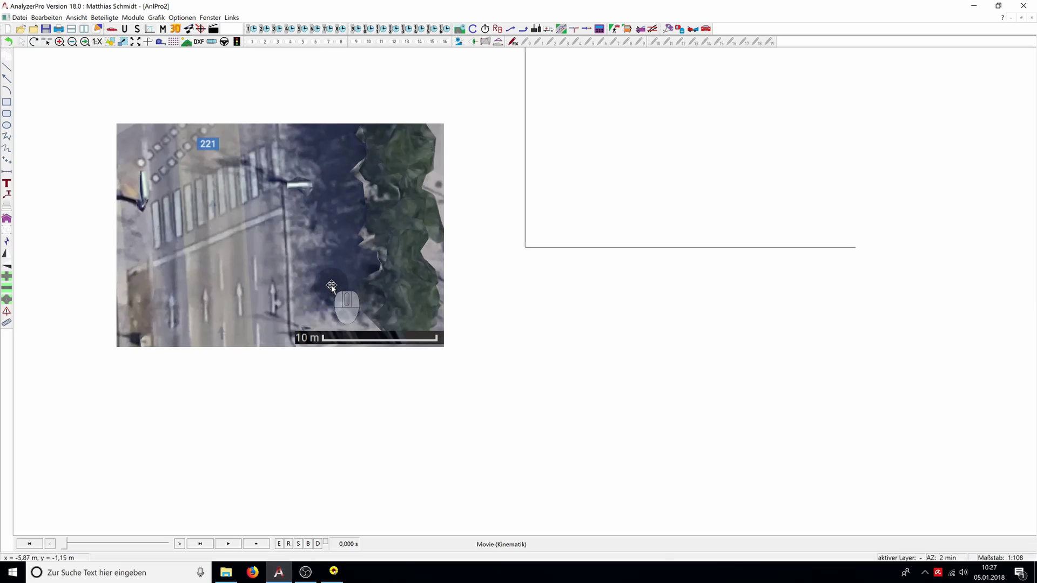
right_click(331, 286)
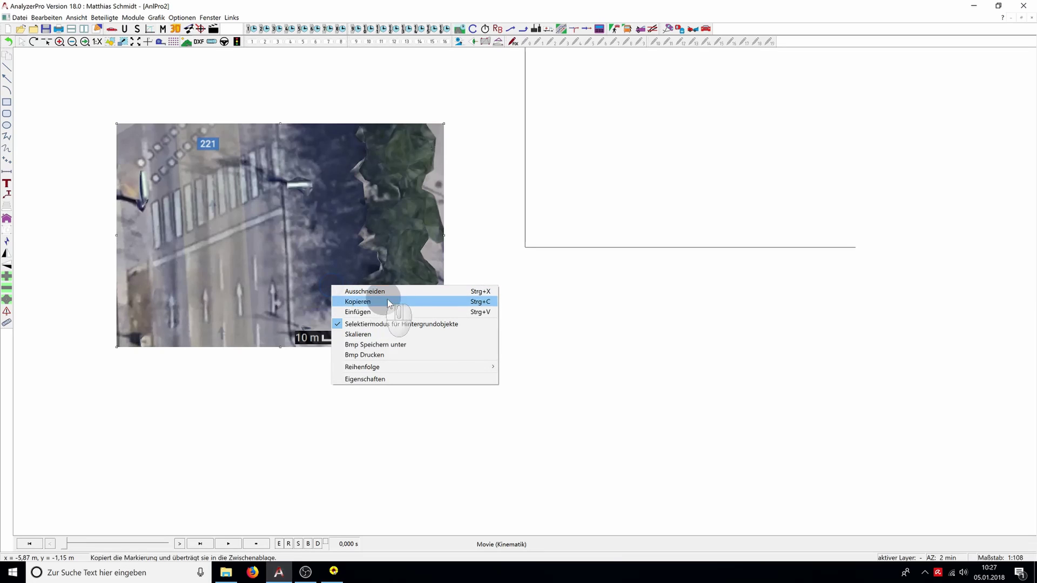
click(432, 335)
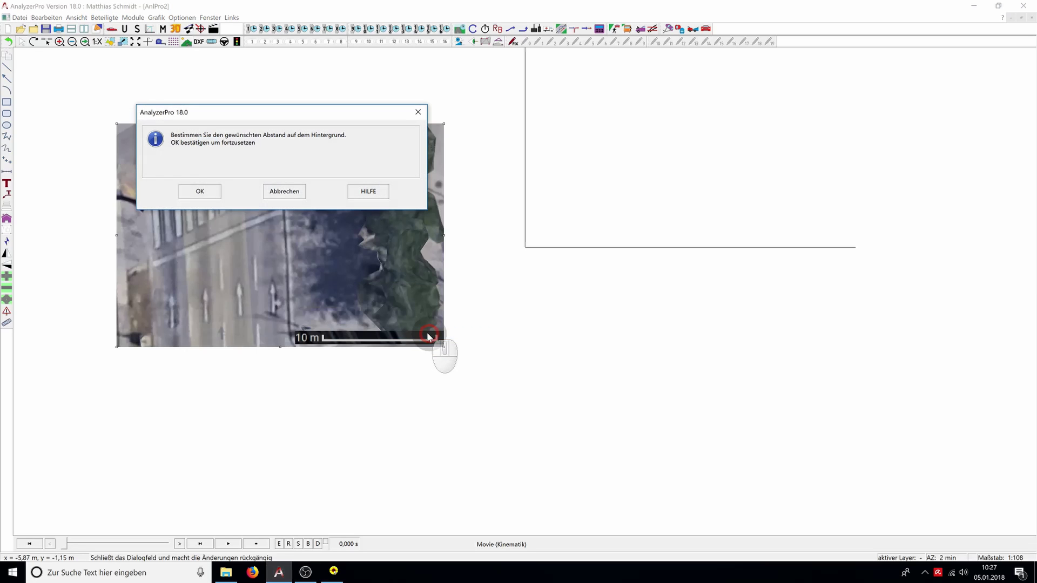
click(198, 191)
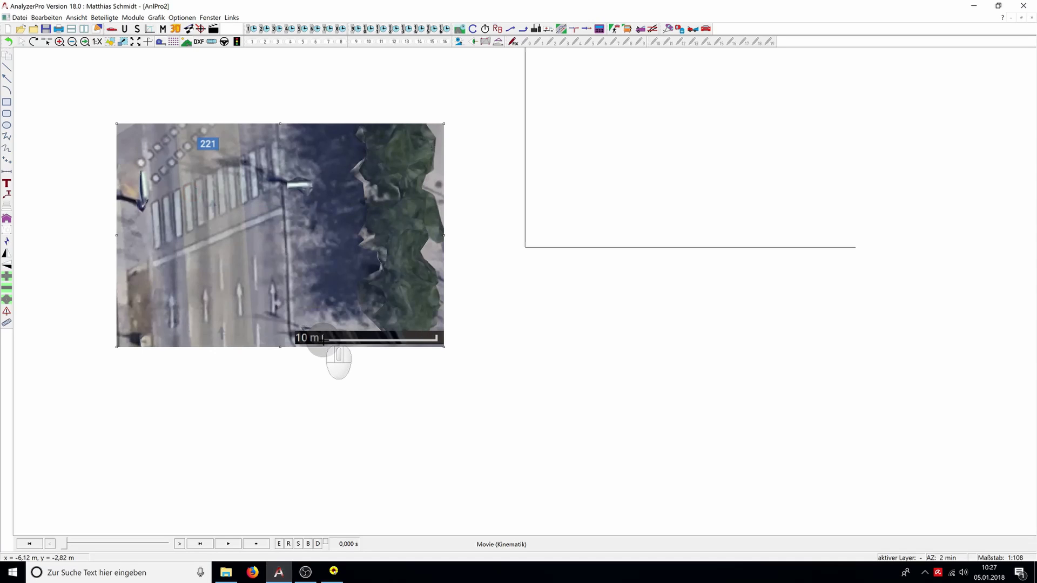
drag(323, 339, 435, 339)
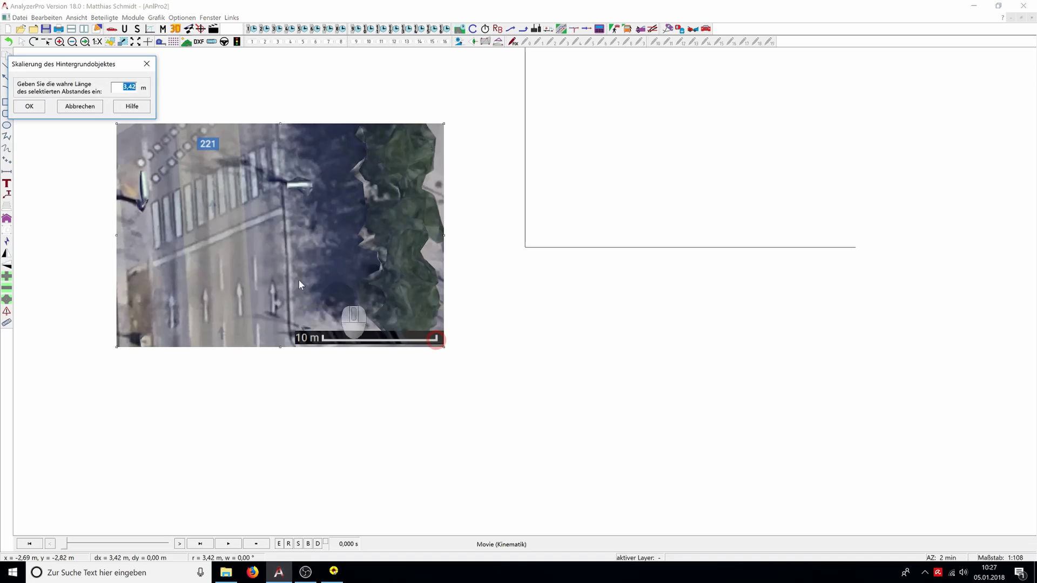
drag(66, 63, 487, 223)
text(10)
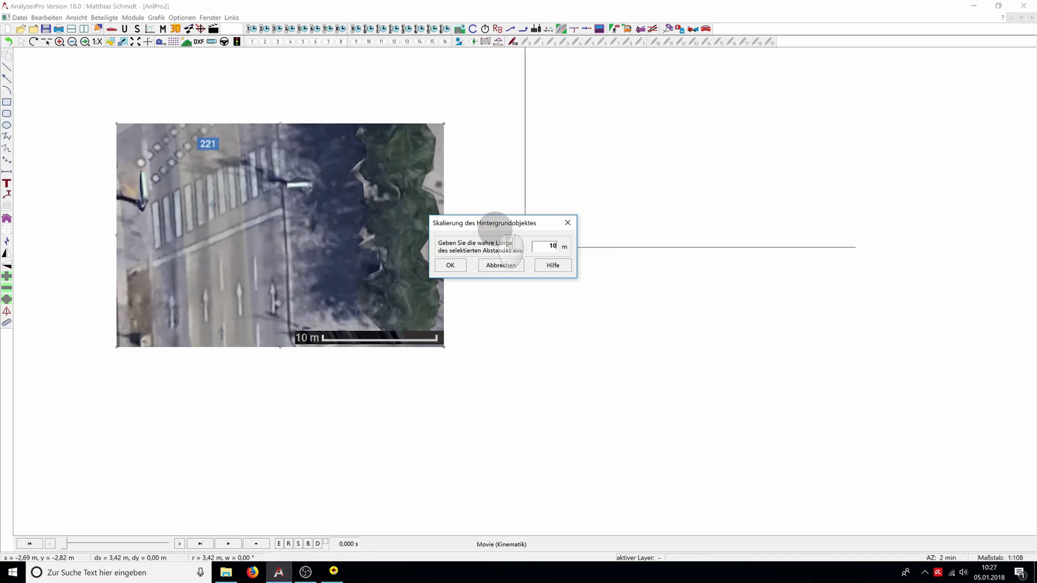
click(452, 265)
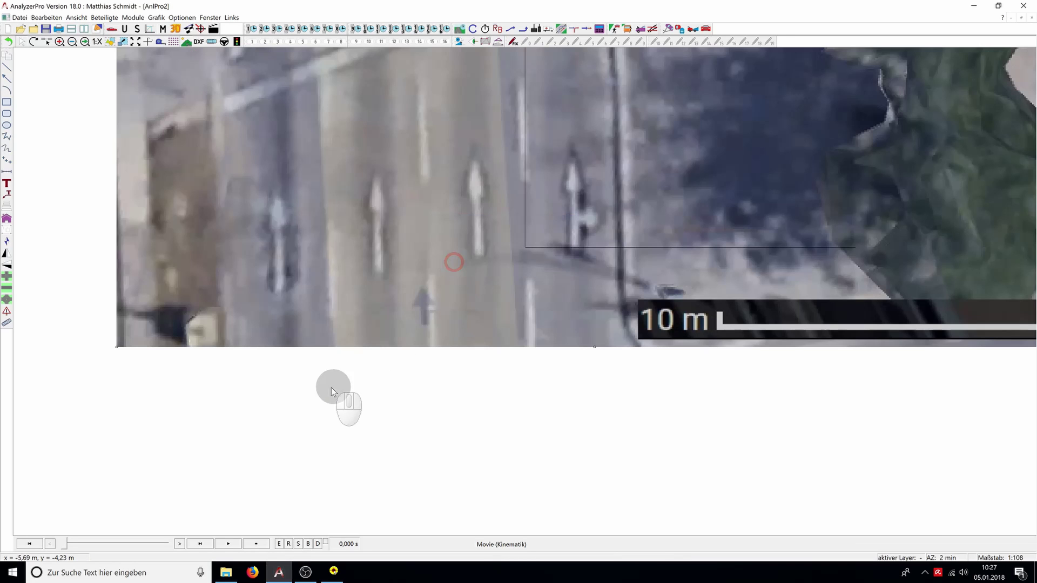
Step: Move the scaled map image right and slightly down over the coordinate axes, and open its graphic object properties
scroll(282, 430, down, 2)
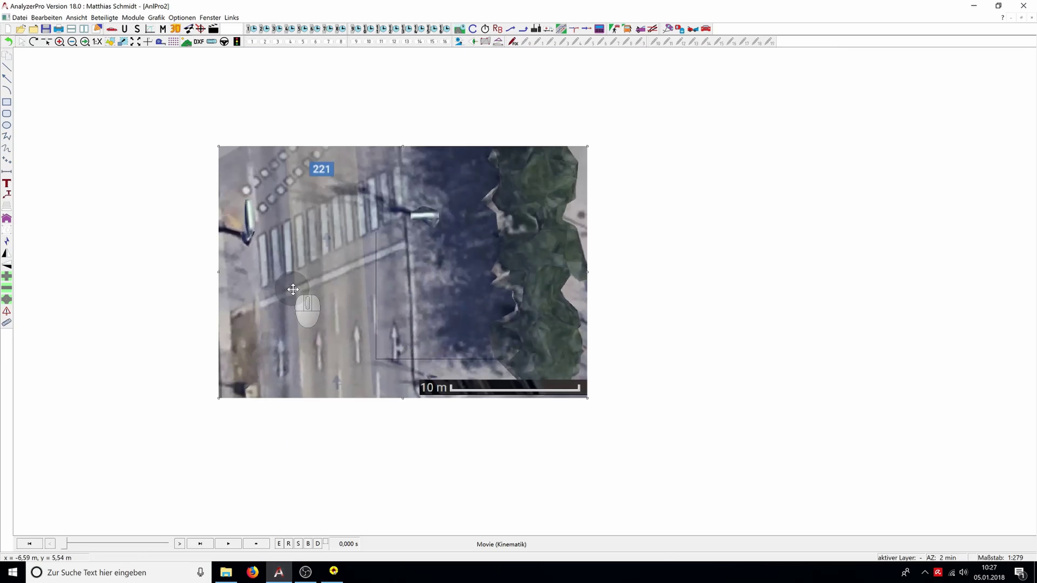
drag(299, 291, 368, 315)
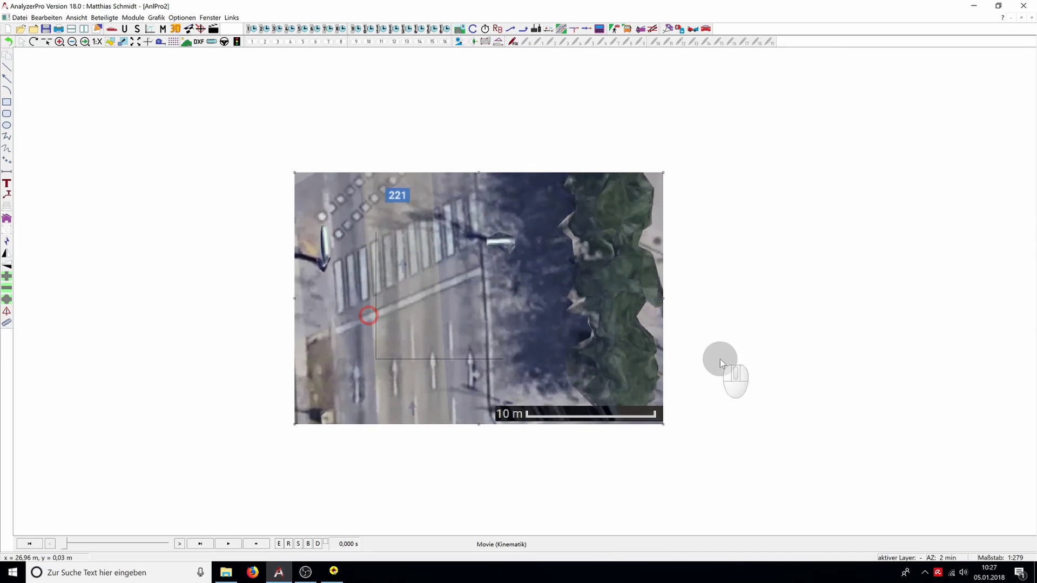
right_click(503, 276)
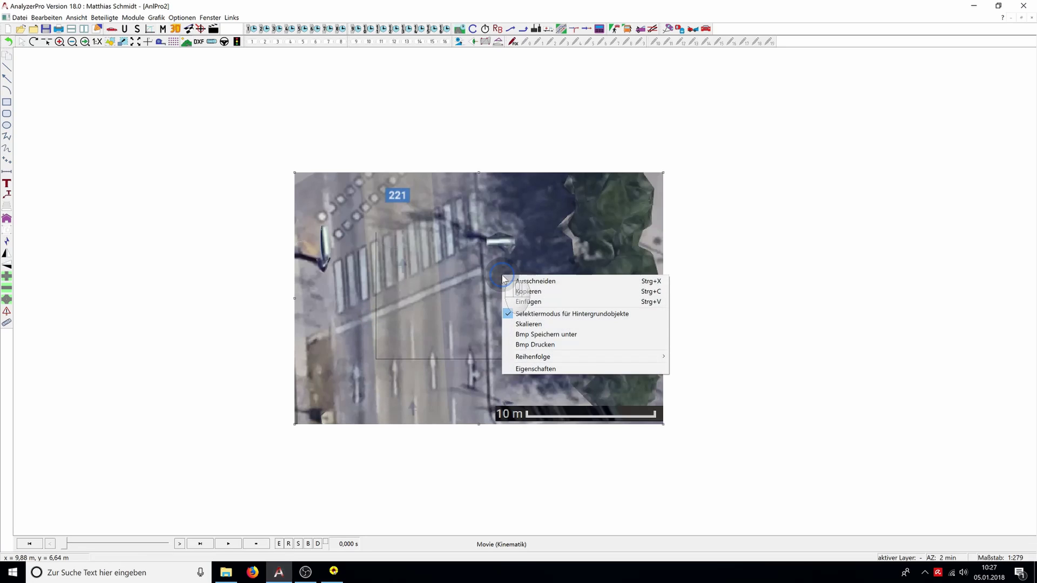
click(582, 367)
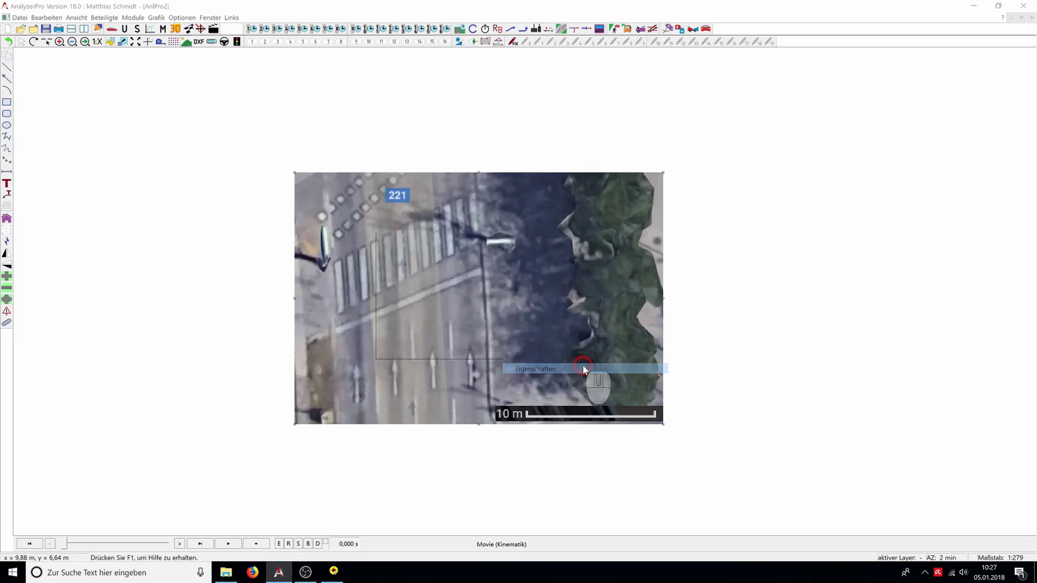
drag(551, 95, 787, 93)
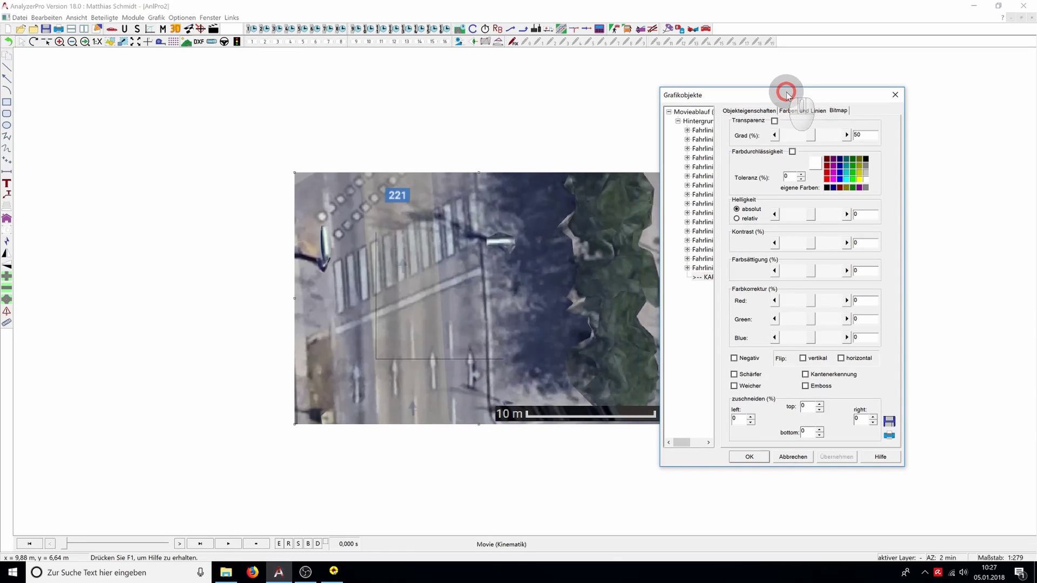
Step: Try a transparency of 33 % on the map image and switch the transparency off again
click(773, 121)
mouse_move(810, 135)
mouse_down()
mouse_move(788, 138)
mouse_move(813, 139)
mouse_move(801, 137)
mouse_up()
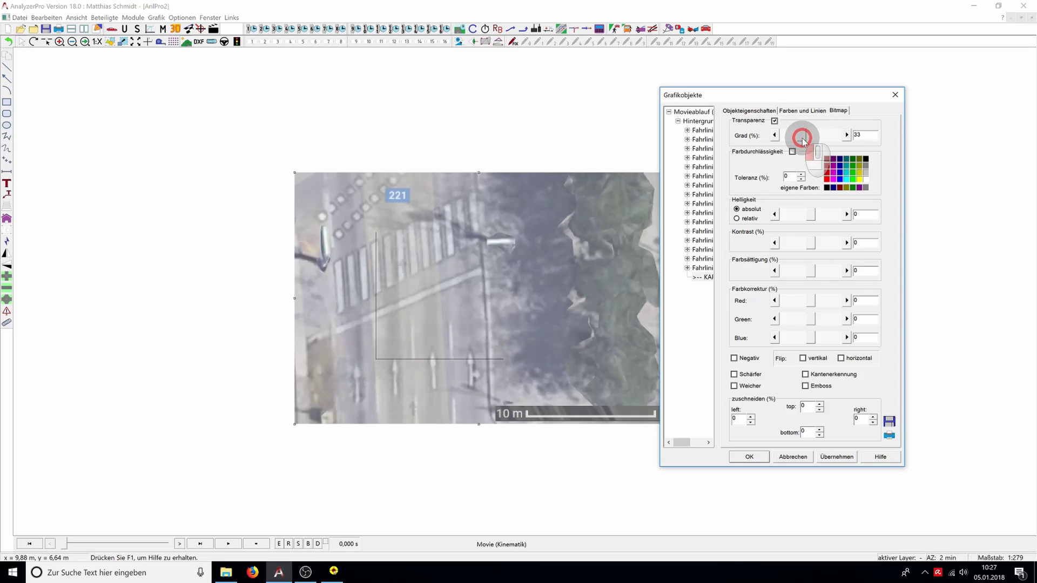
click(774, 121)
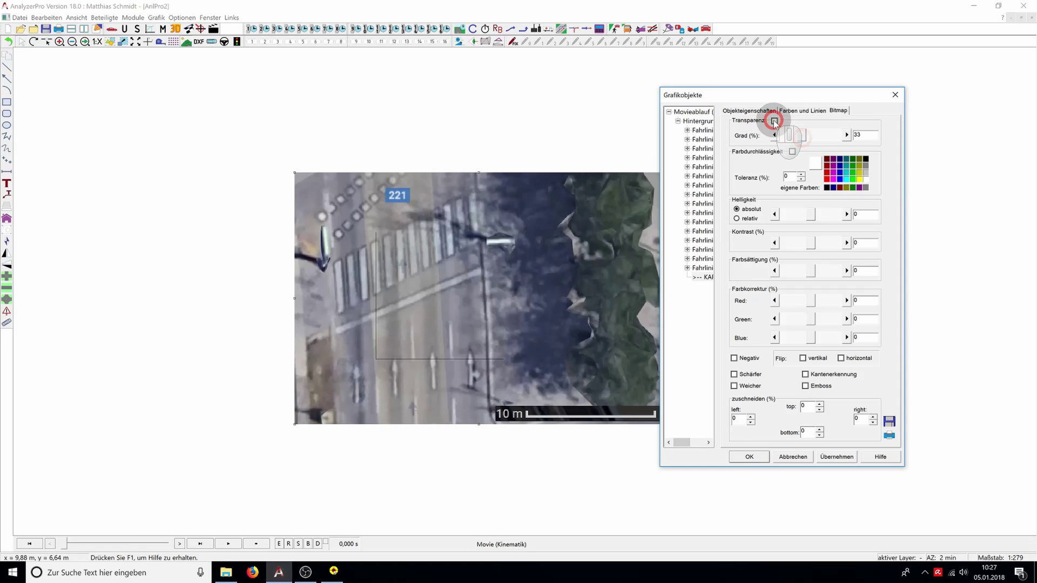
Step: Try colour permeability for dark green on the map image, raising the tolerance step by step to above 40 %
click(852, 159)
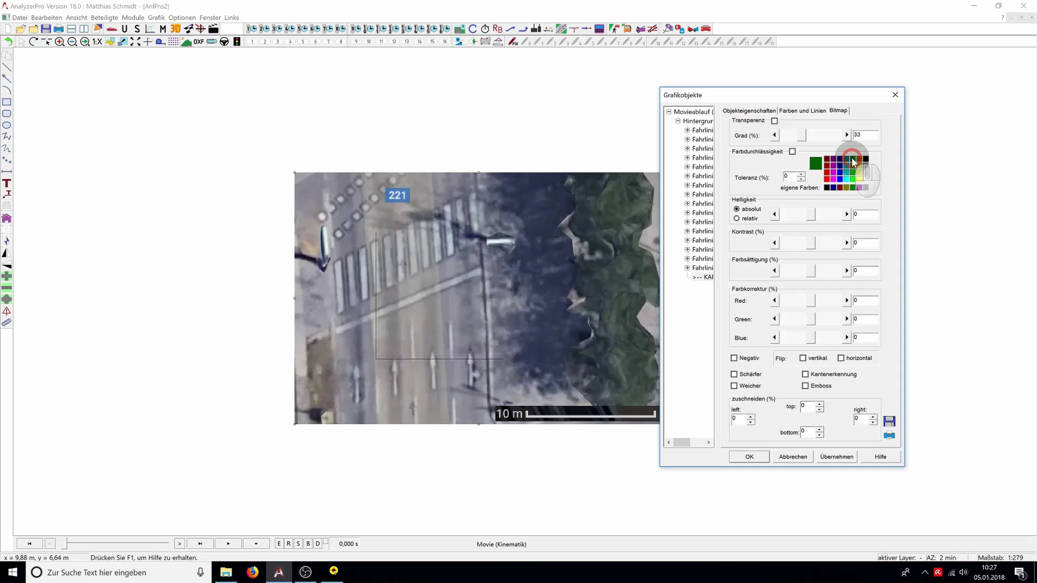
click(792, 151)
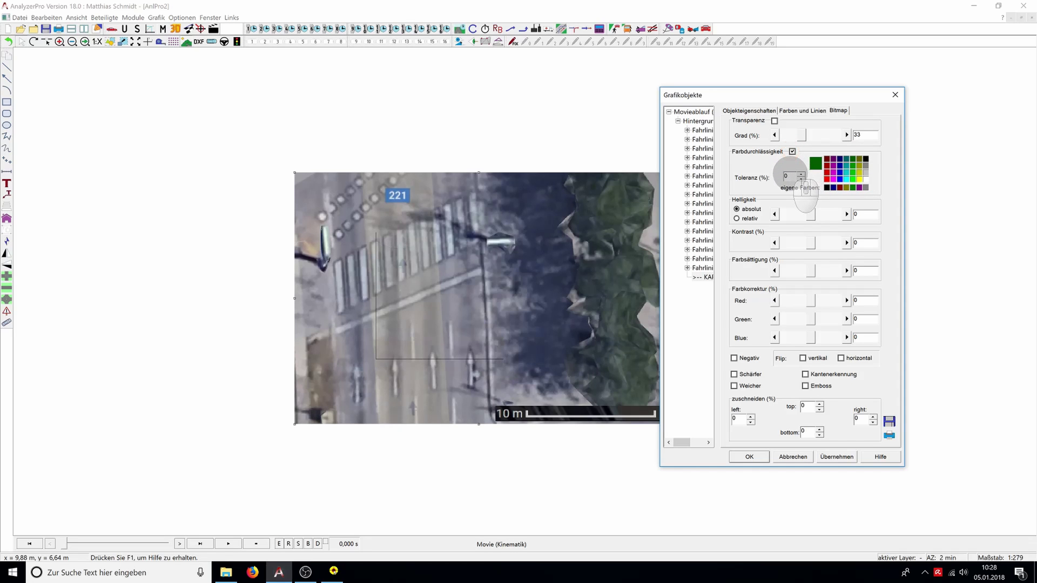
click(766, 174)
click(801, 174)
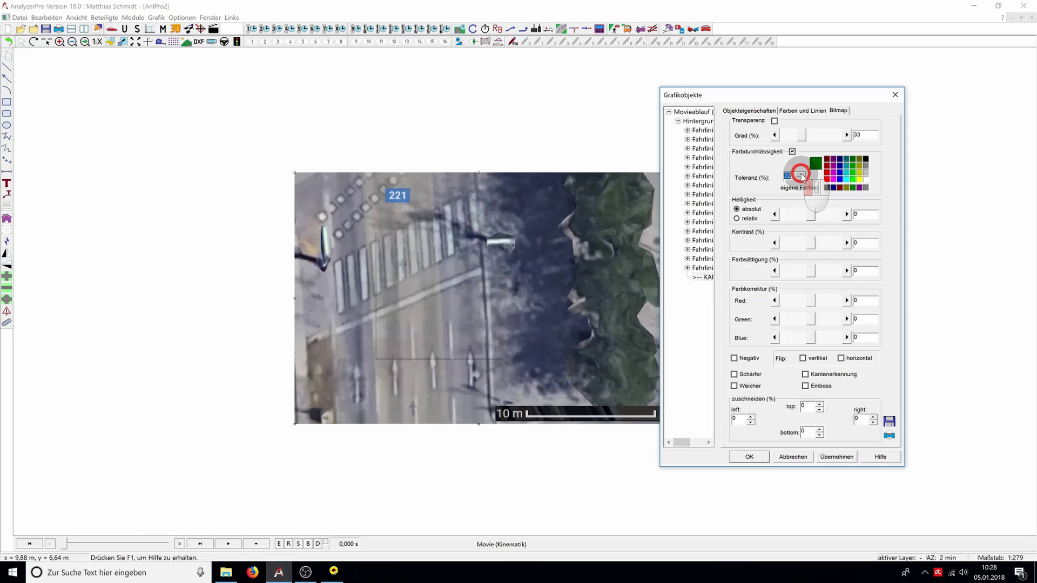
click(801, 174)
click(801, 174)
click(801, 174)
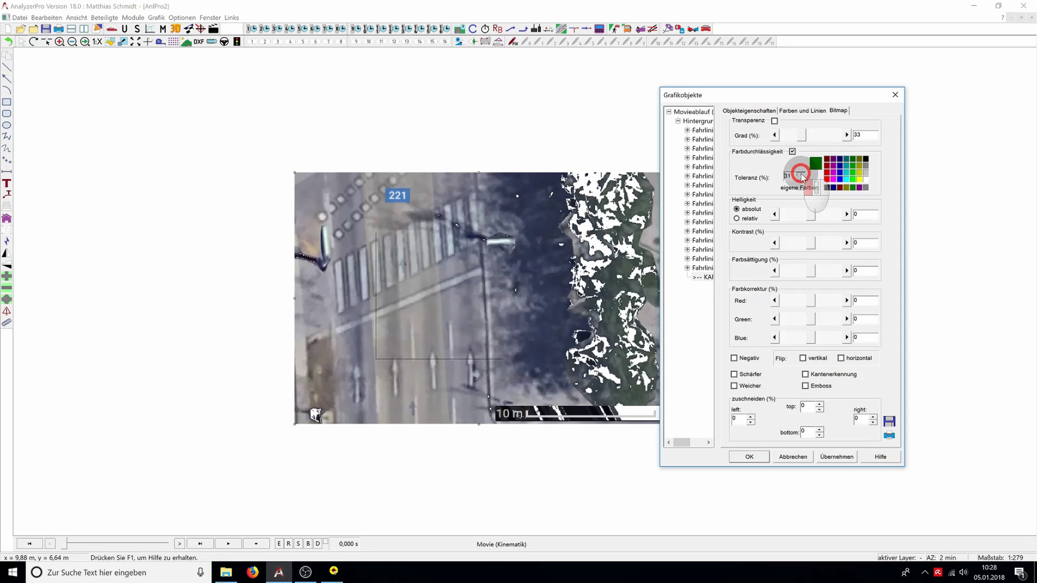
click(801, 175)
click(801, 174)
click(800, 175)
click(800, 174)
click(801, 175)
click(801, 175)
click(800, 175)
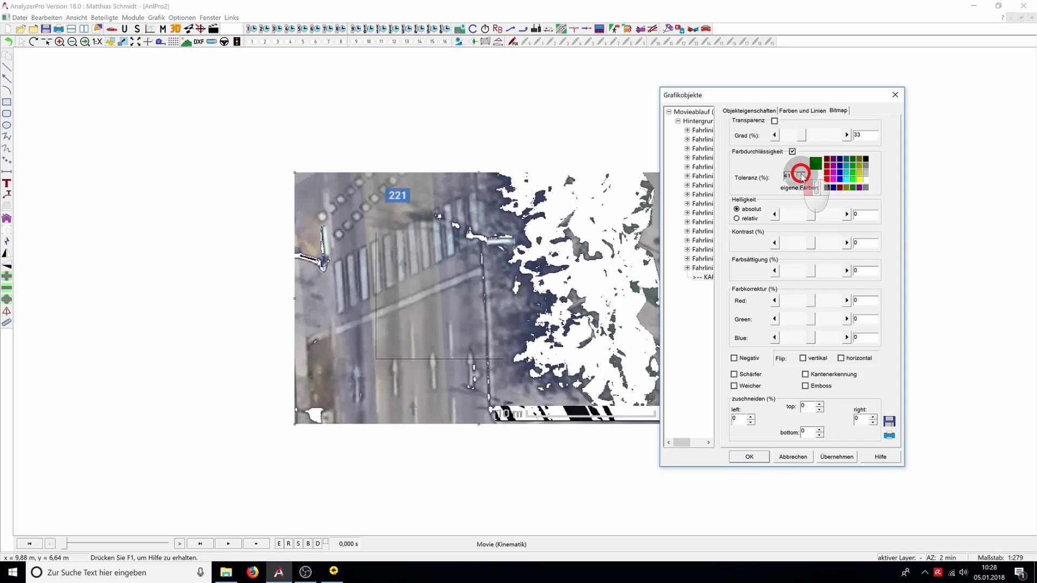
click(800, 174)
click(801, 175)
click(800, 175)
click(801, 174)
click(801, 175)
click(801, 174)
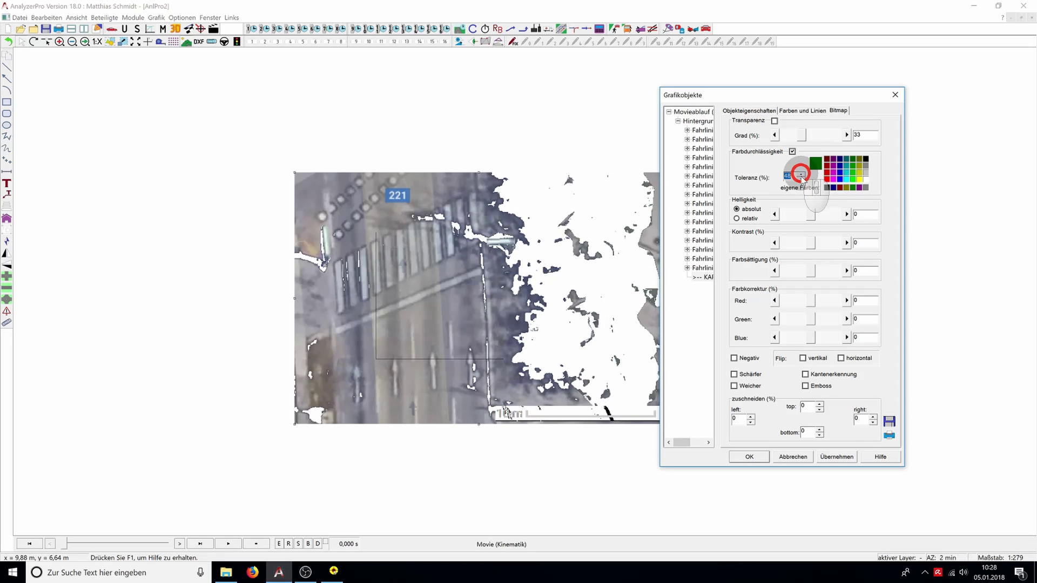
Step: Lower the colour permeability tolerance to 27 % and disable the colour permeability of the map image
click(801, 179)
click(801, 179)
click(801, 179)
click(801, 179)
click(801, 179)
click(801, 178)
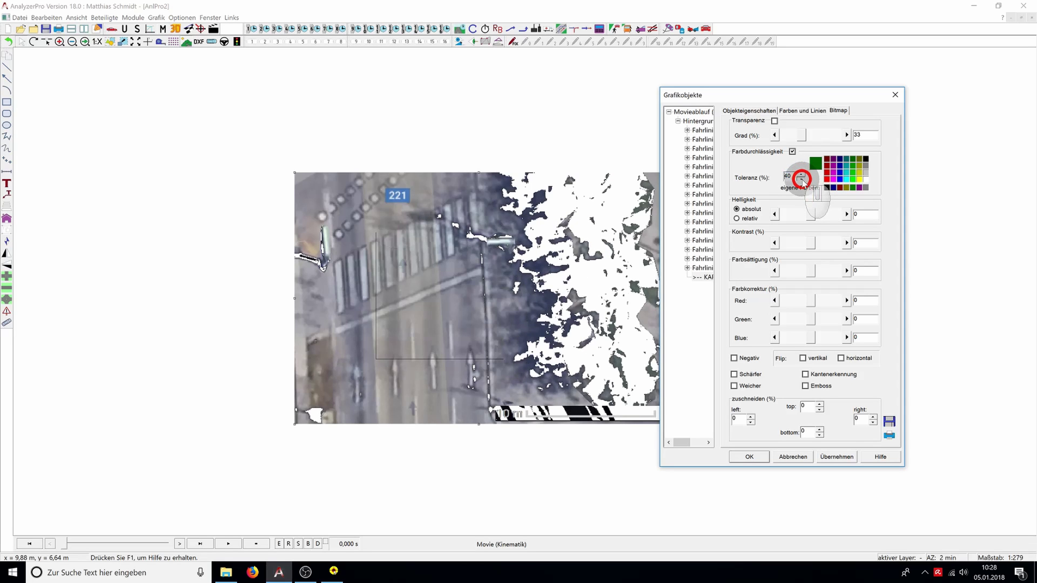
click(801, 178)
click(801, 179)
click(801, 178)
click(801, 179)
click(801, 178)
click(801, 178)
click(800, 179)
click(801, 179)
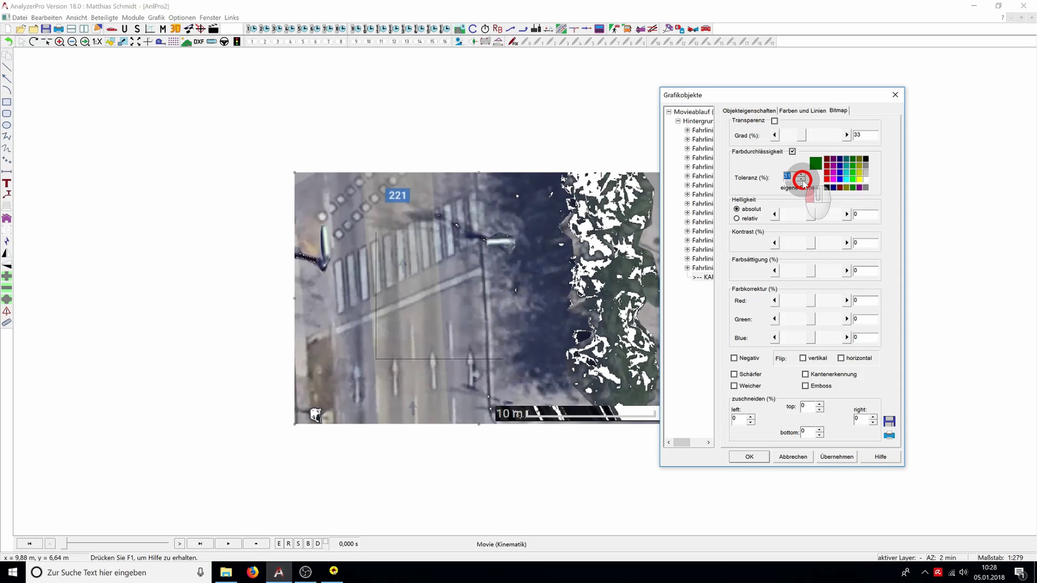
click(801, 179)
click(800, 178)
click(800, 179)
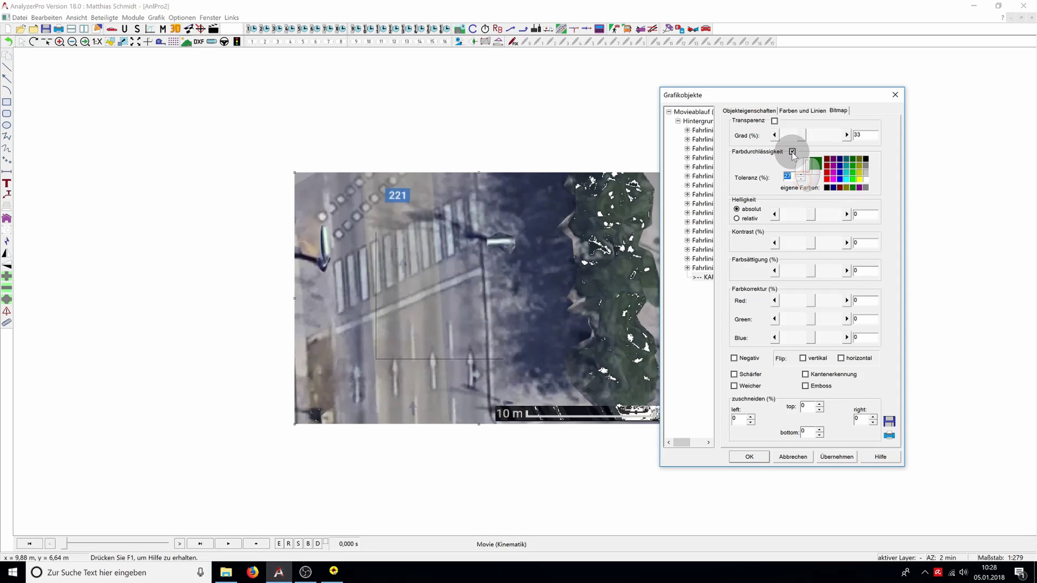
click(792, 152)
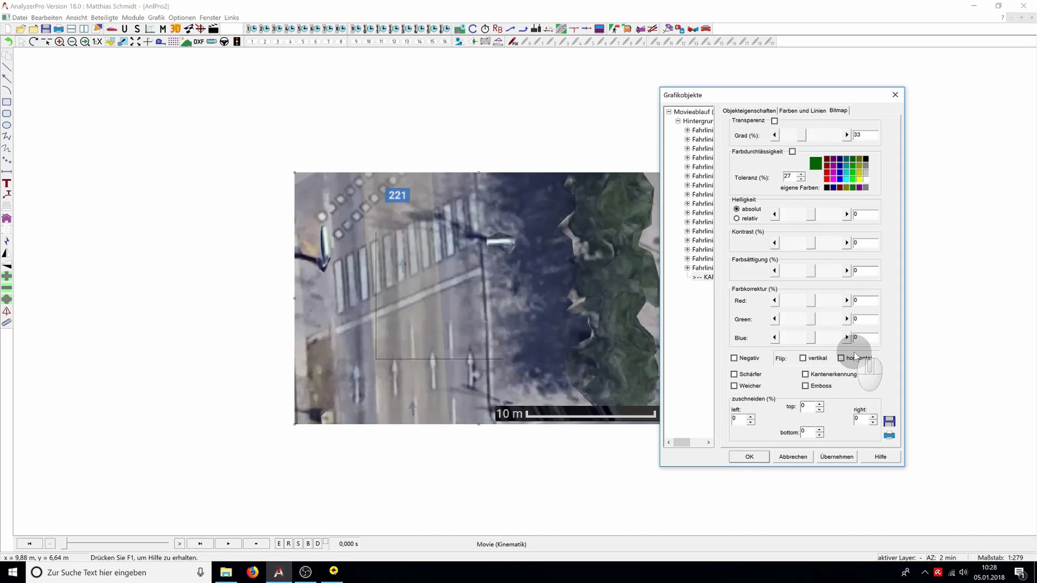
Step: Try cropping the map image at its top edge by up to 13 %, reset the crop to 0 and confirm the properties
click(819, 405)
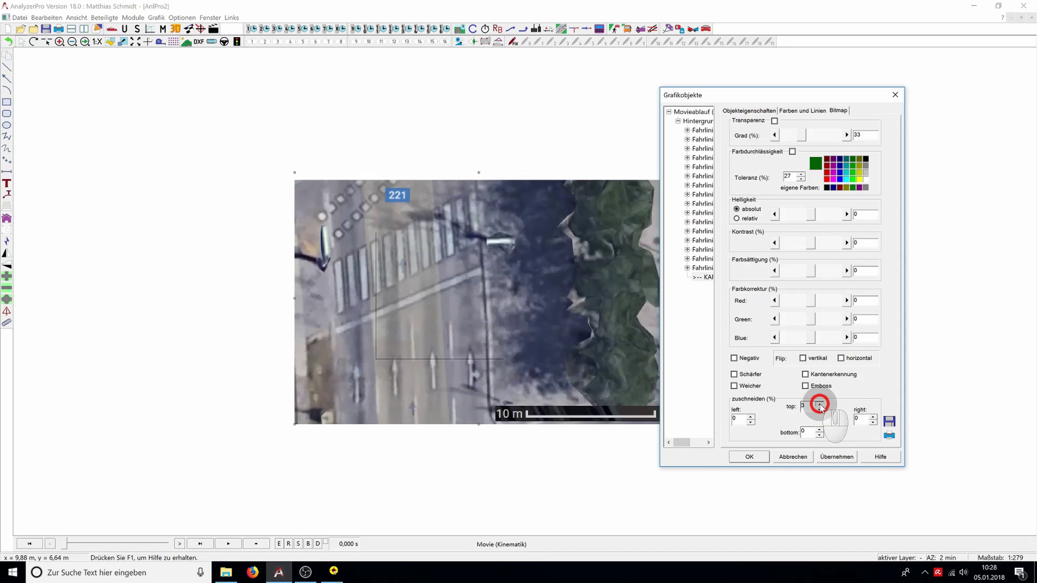
click(819, 405)
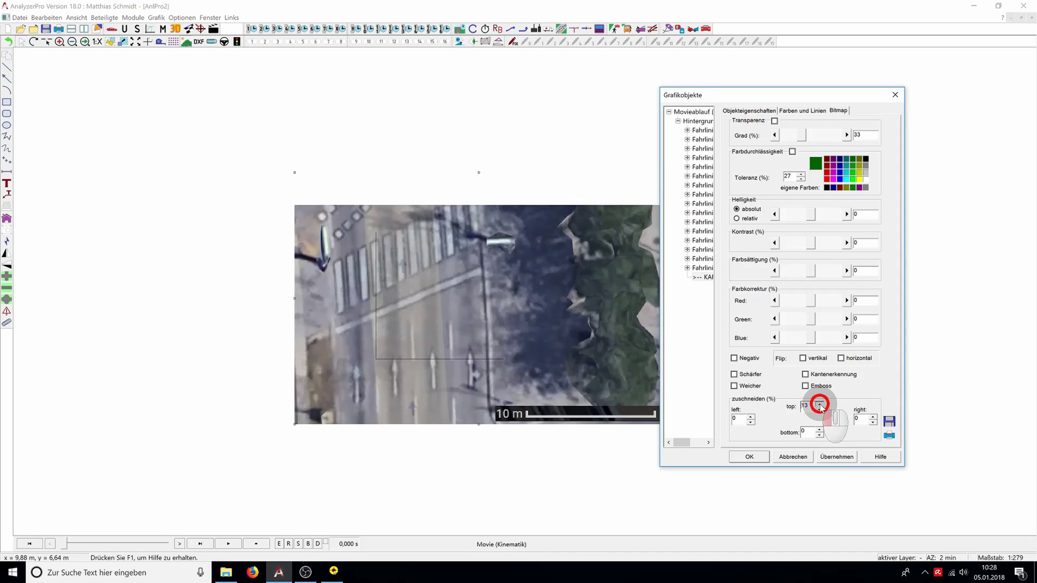
click(820, 409)
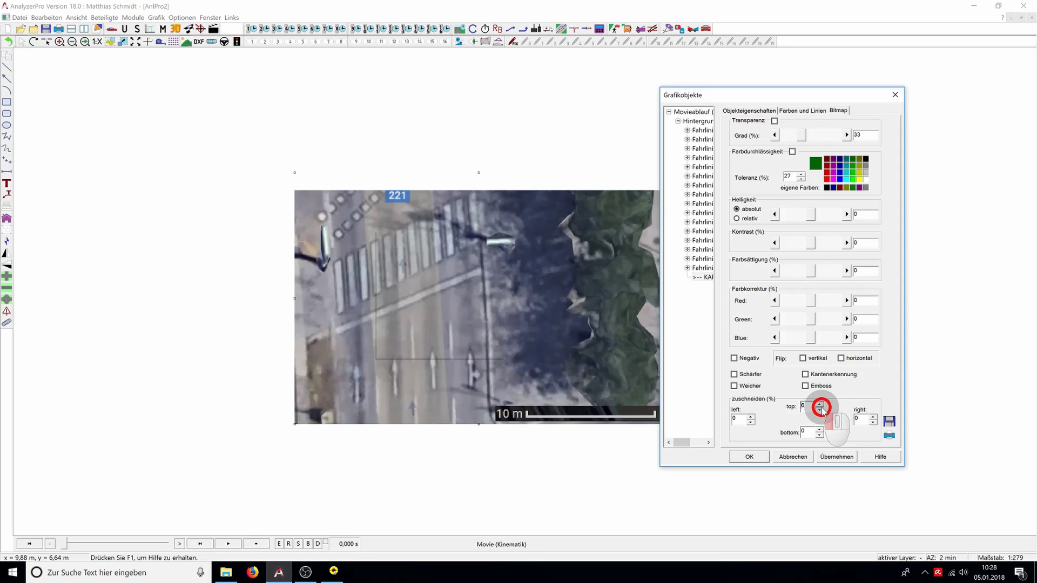
click(819, 409)
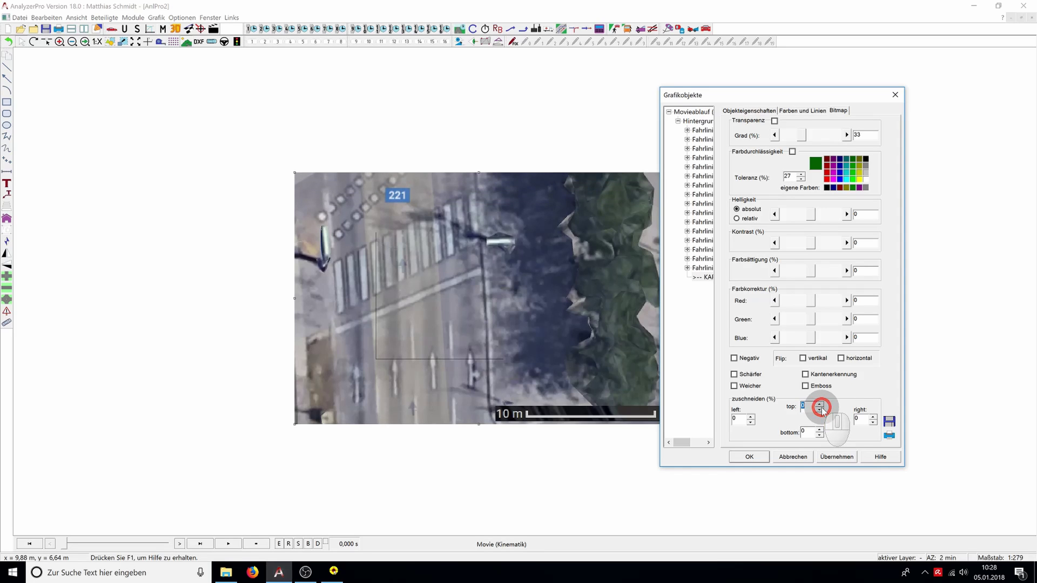
click(846, 459)
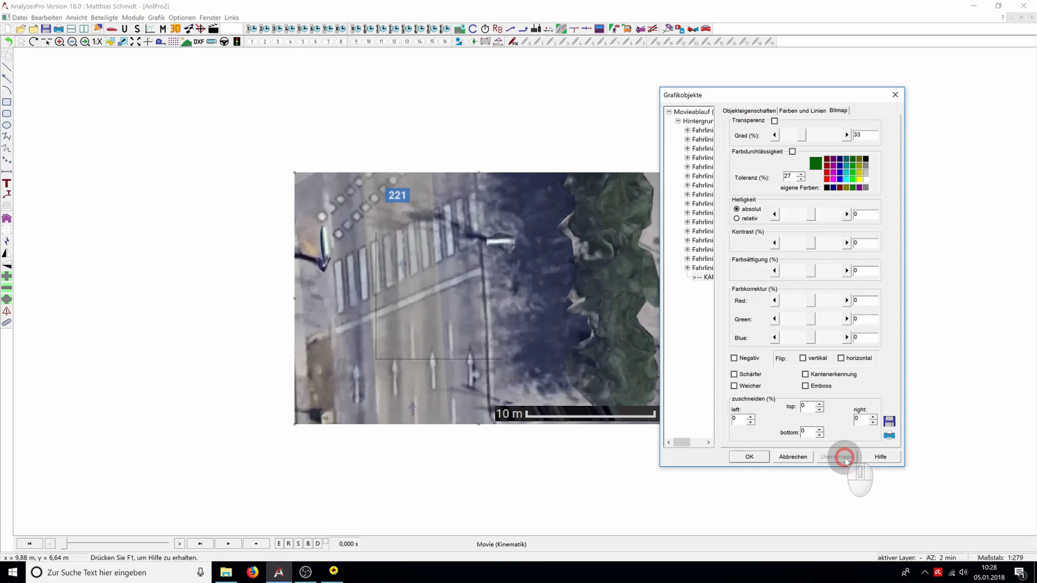
click(758, 456)
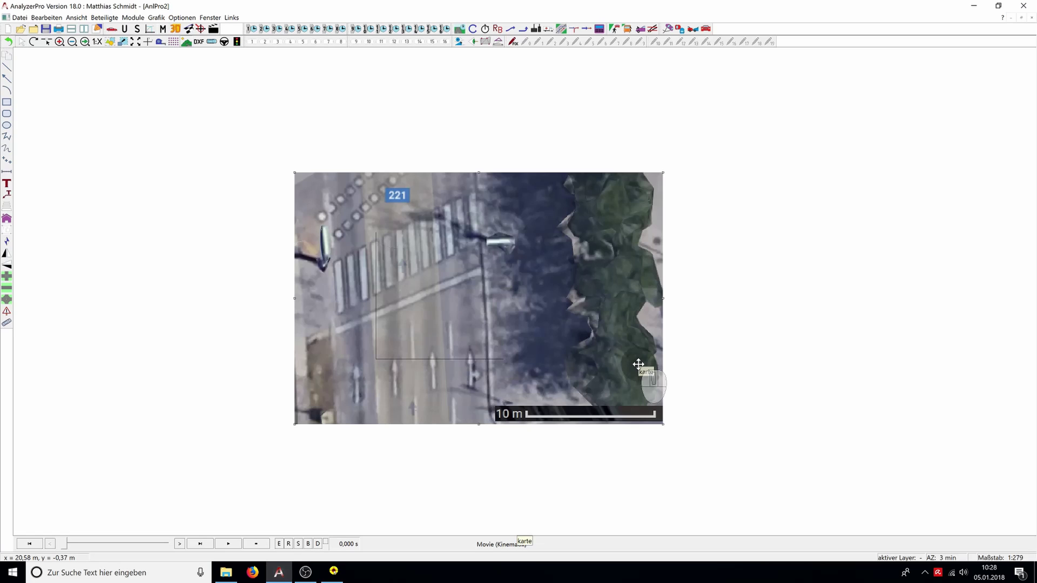
Step: Review the map image's object properties, including its background object setting, and close them unchanged
right_click(638, 365)
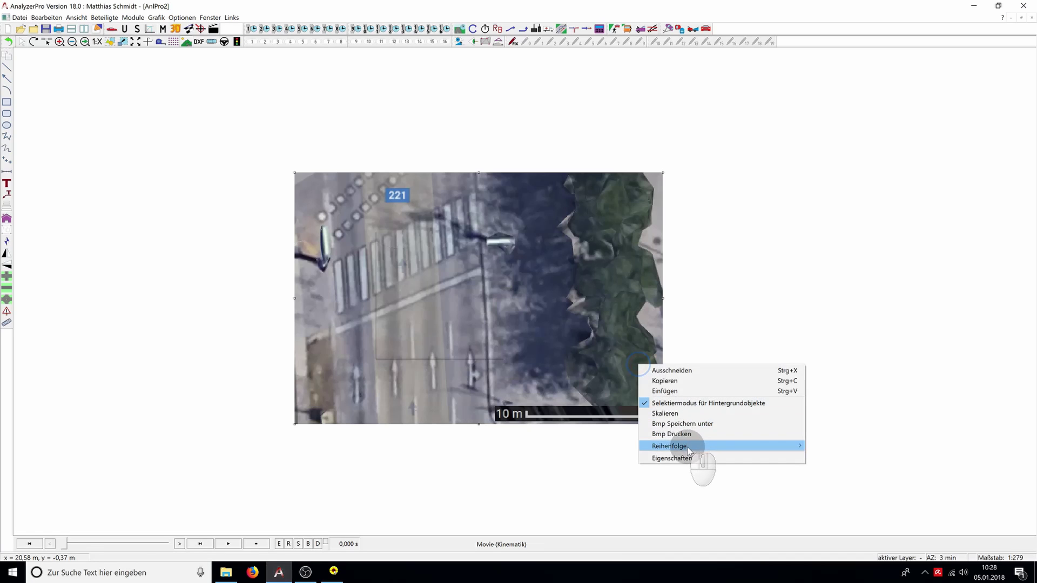
click(671, 458)
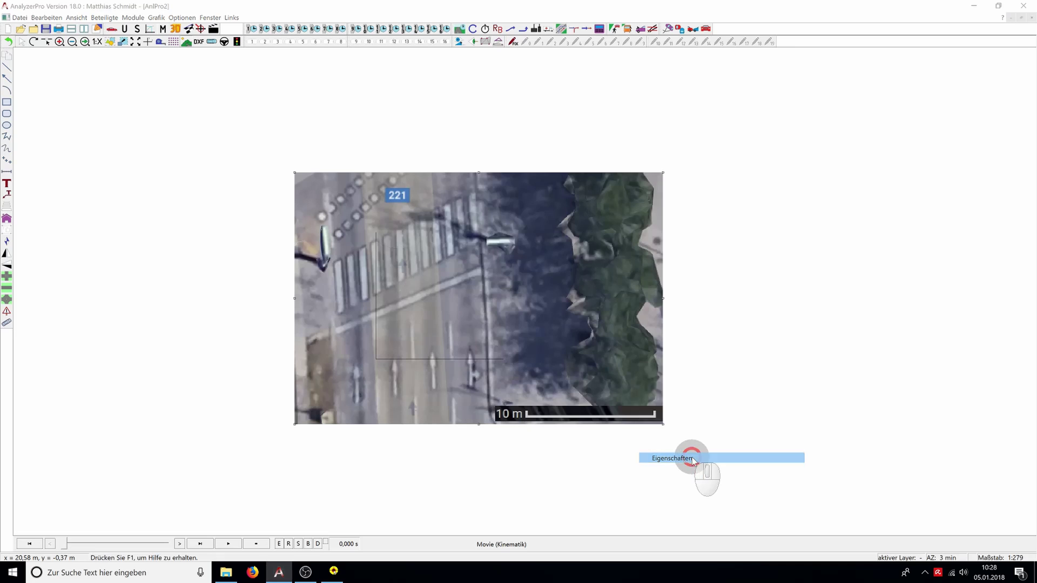
click(512, 115)
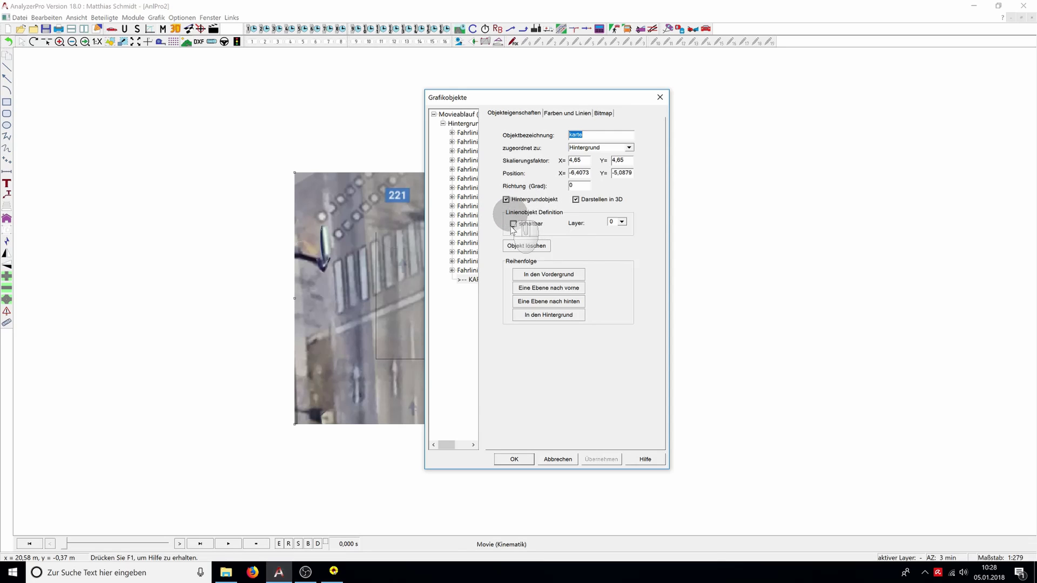
click(514, 458)
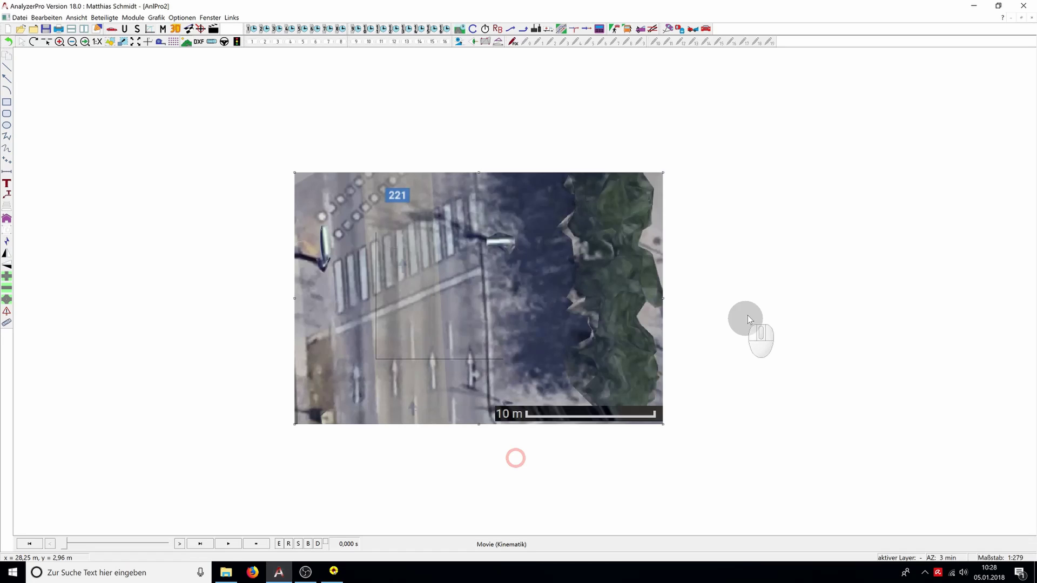
Step: Deselect the map image and turn off the selection mode for background objects
click(758, 299)
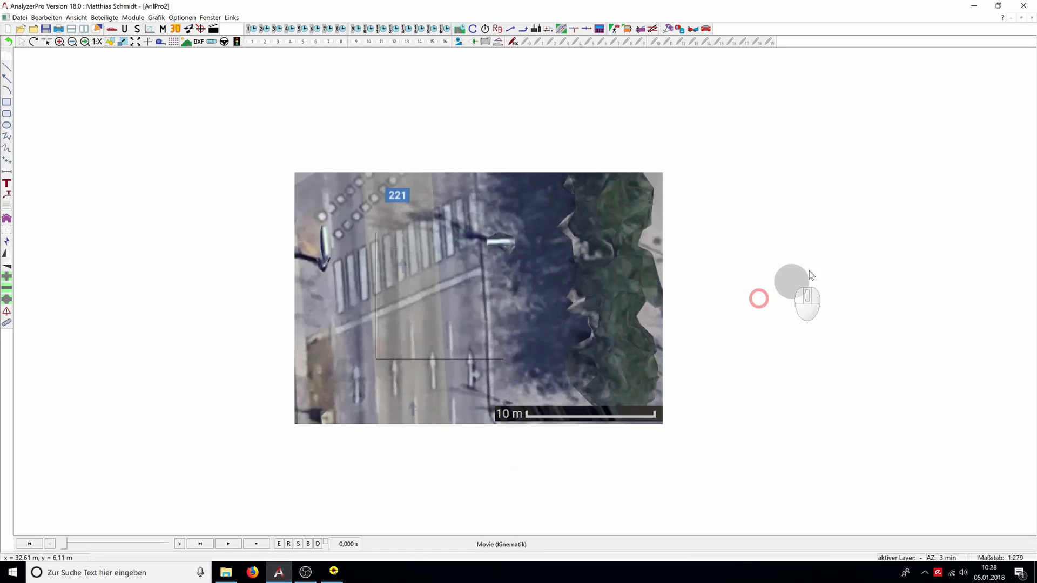
right_click(808, 248)
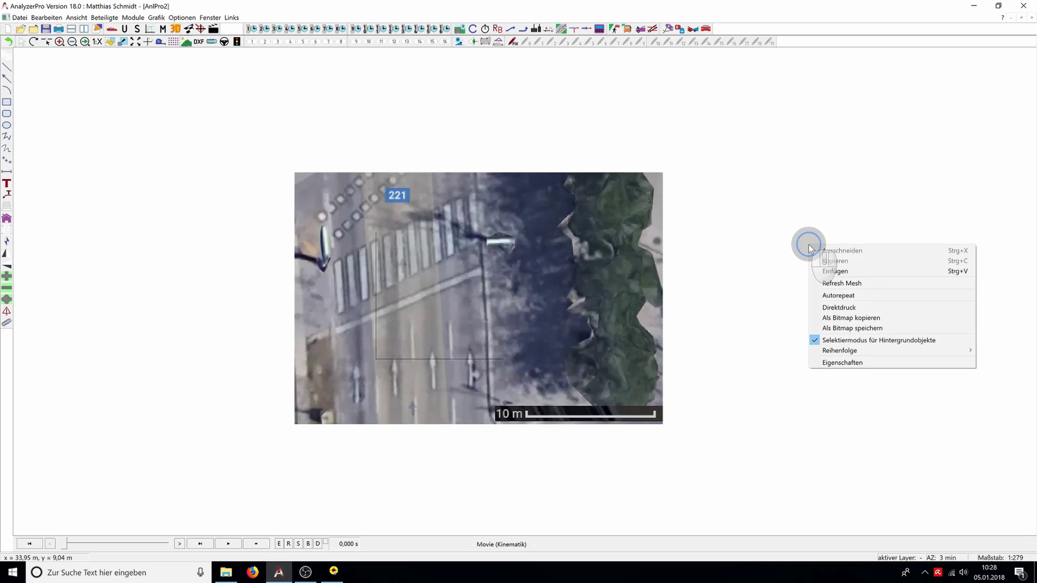
click(925, 340)
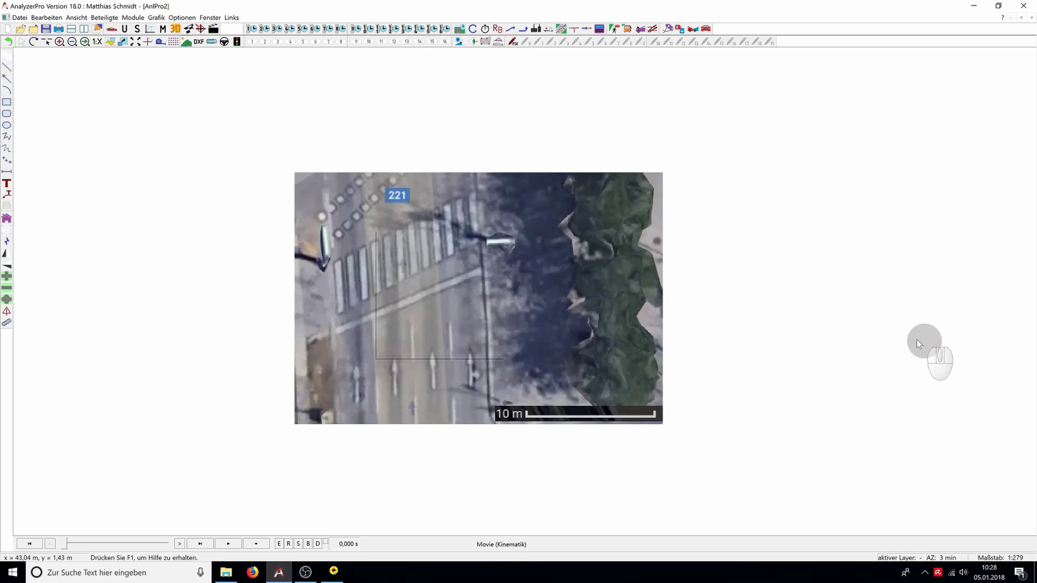
Step: Try to select and move the map image with the background selection mode off
click(446, 287)
drag(541, 289, 377, 193)
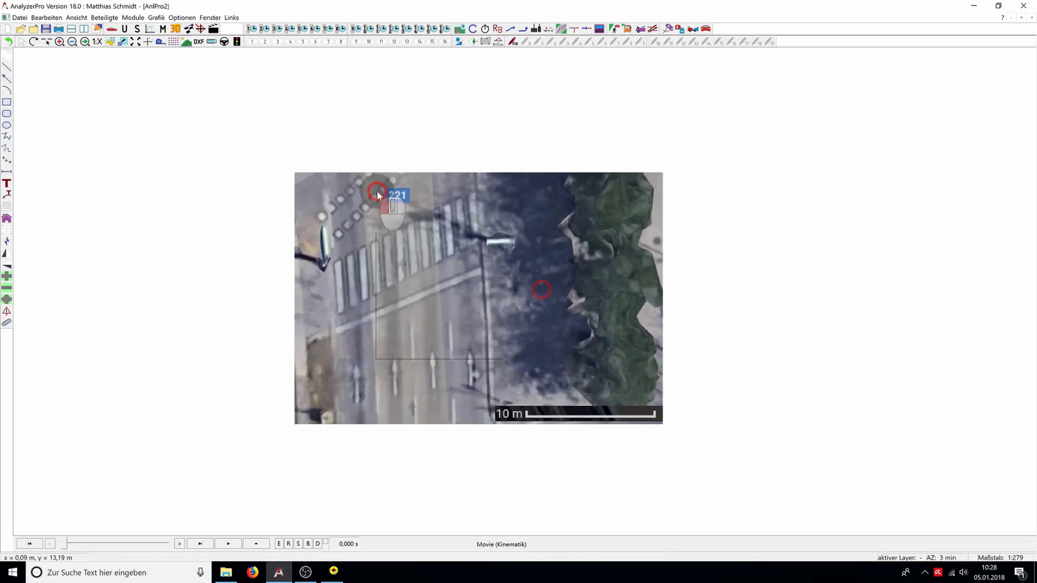
drag(481, 296, 348, 194)
drag(483, 272, 446, 246)
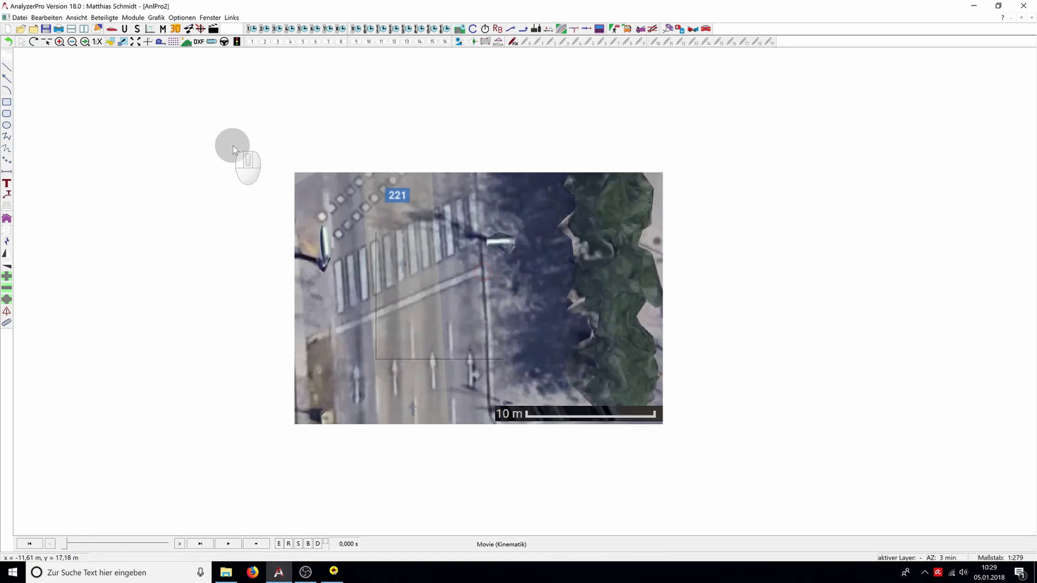
Step: Turn the selection mode for background objects back on and move the map image slightly to the left
right_click(823, 268)
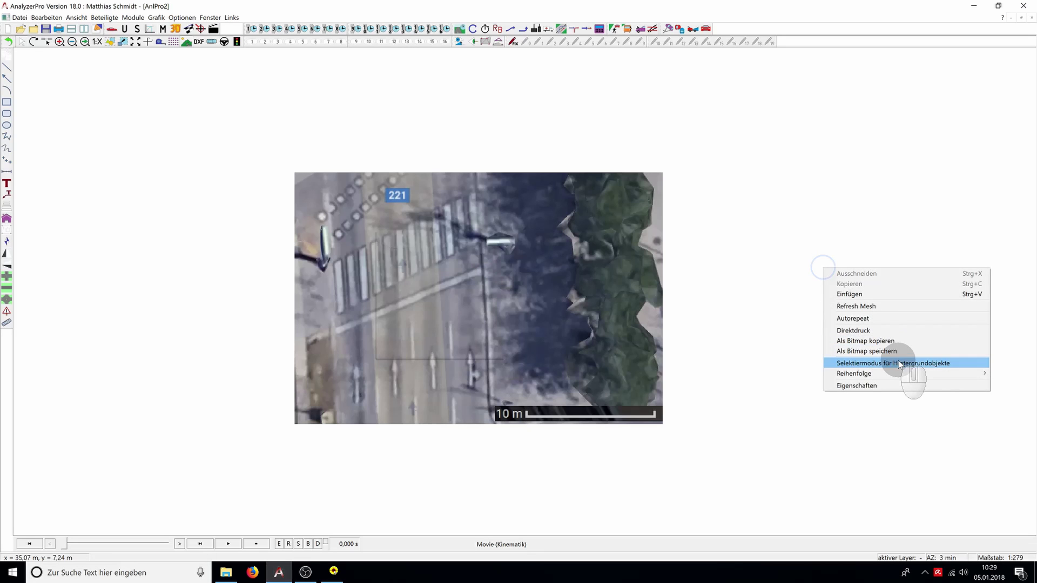
click(898, 360)
drag(549, 286, 647, 291)
drag(623, 295, 542, 282)
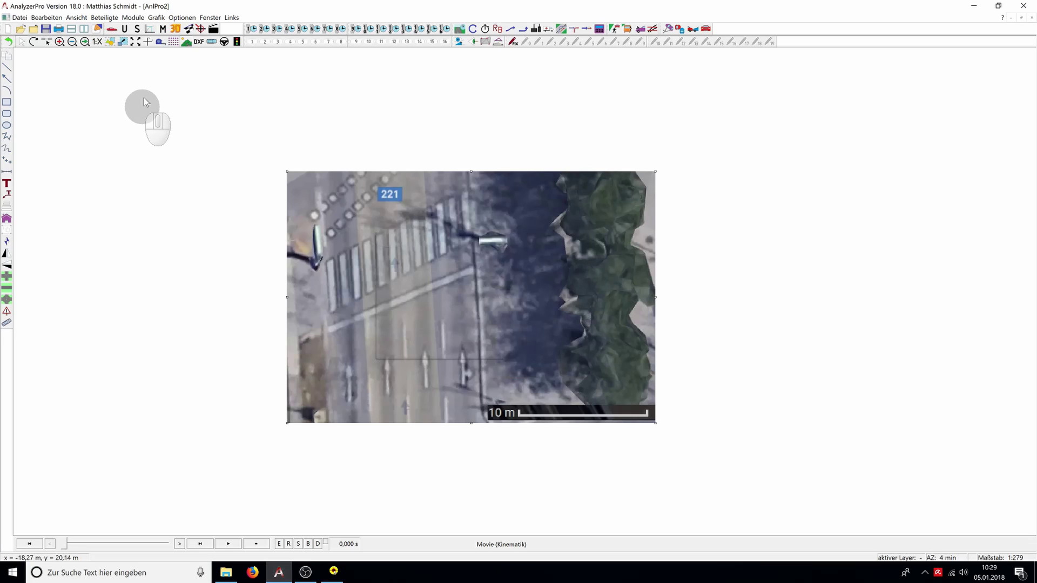
Step: Switch the display of the background off and on several times, leaving the map image shown
click(187, 45)
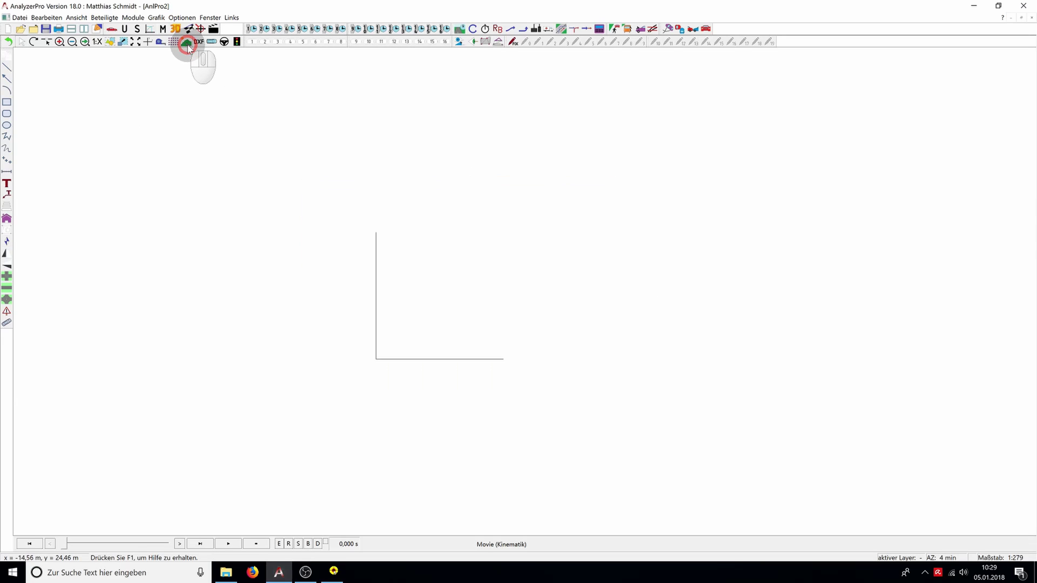
click(186, 44)
click(187, 44)
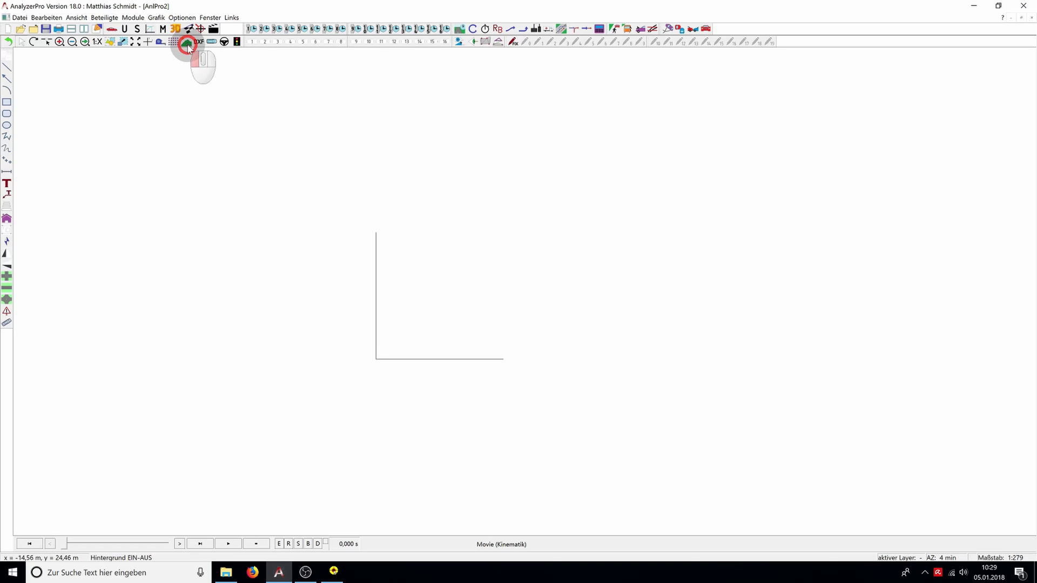
click(187, 44)
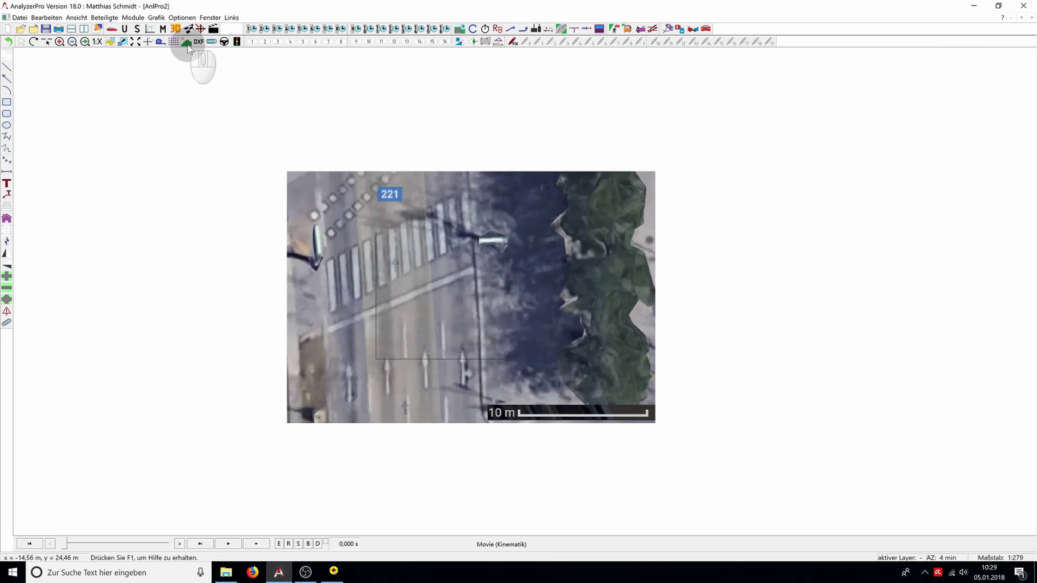
click(187, 45)
click(187, 44)
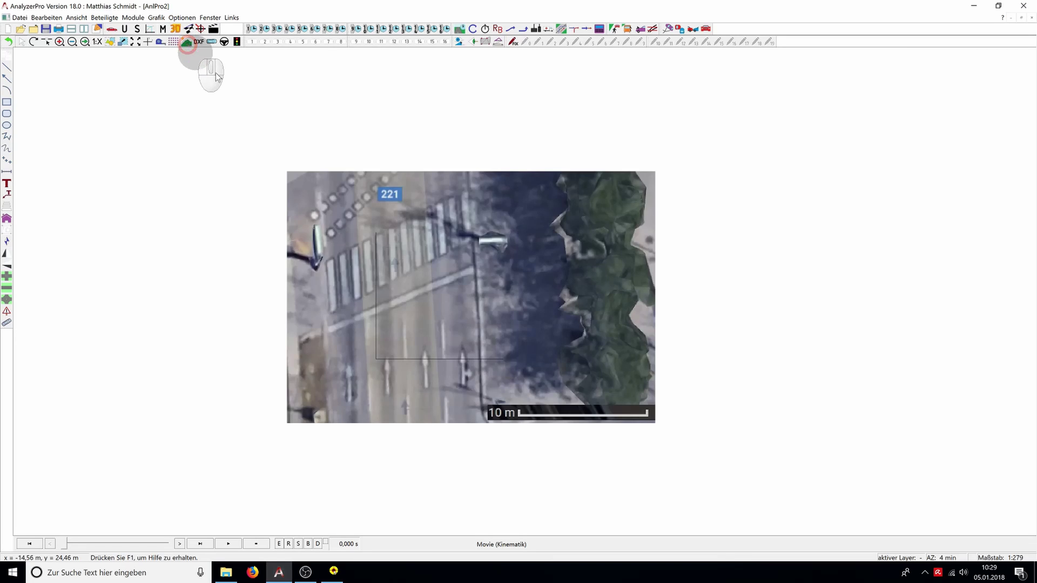
Step: Select the map image and rotate it slightly clockwise by its upper-right corner
click(531, 204)
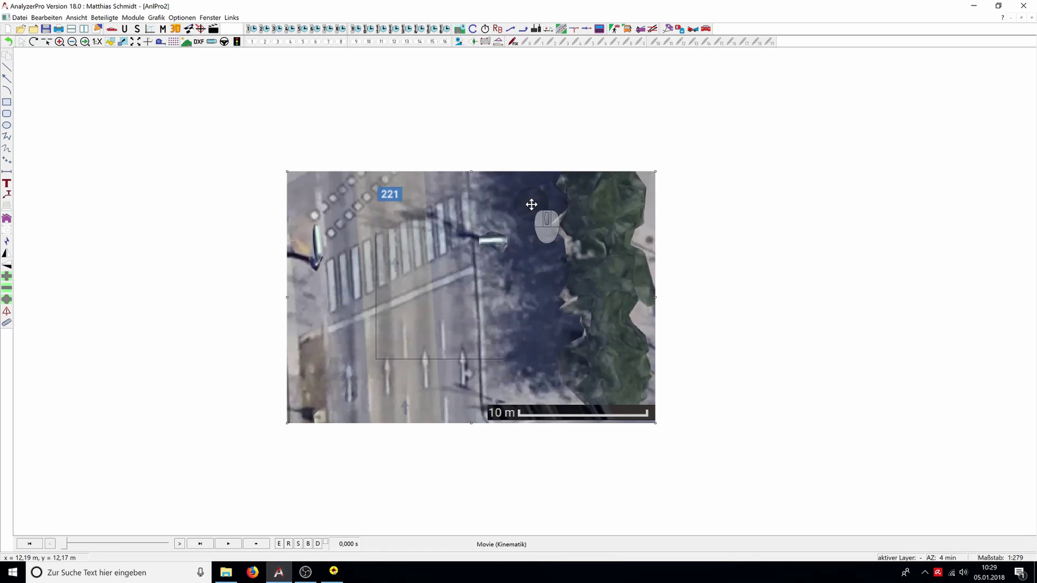
click(34, 42)
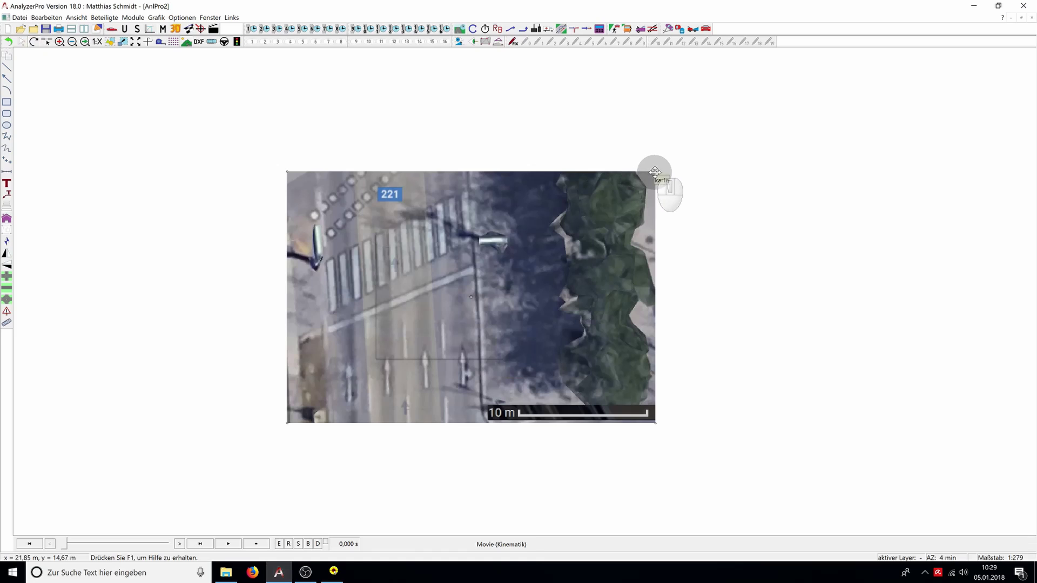
drag(655, 171, 772, 238)
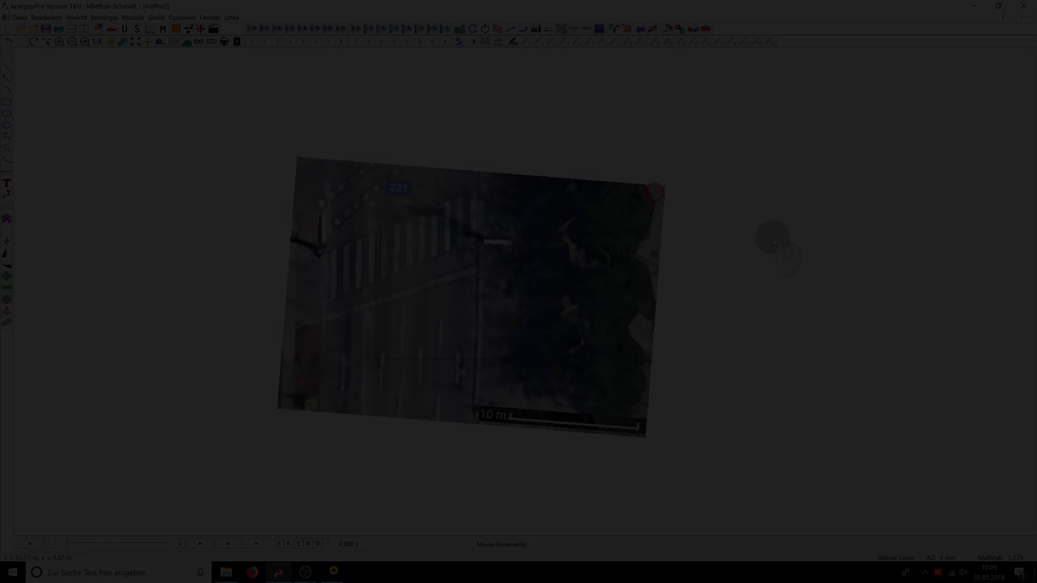